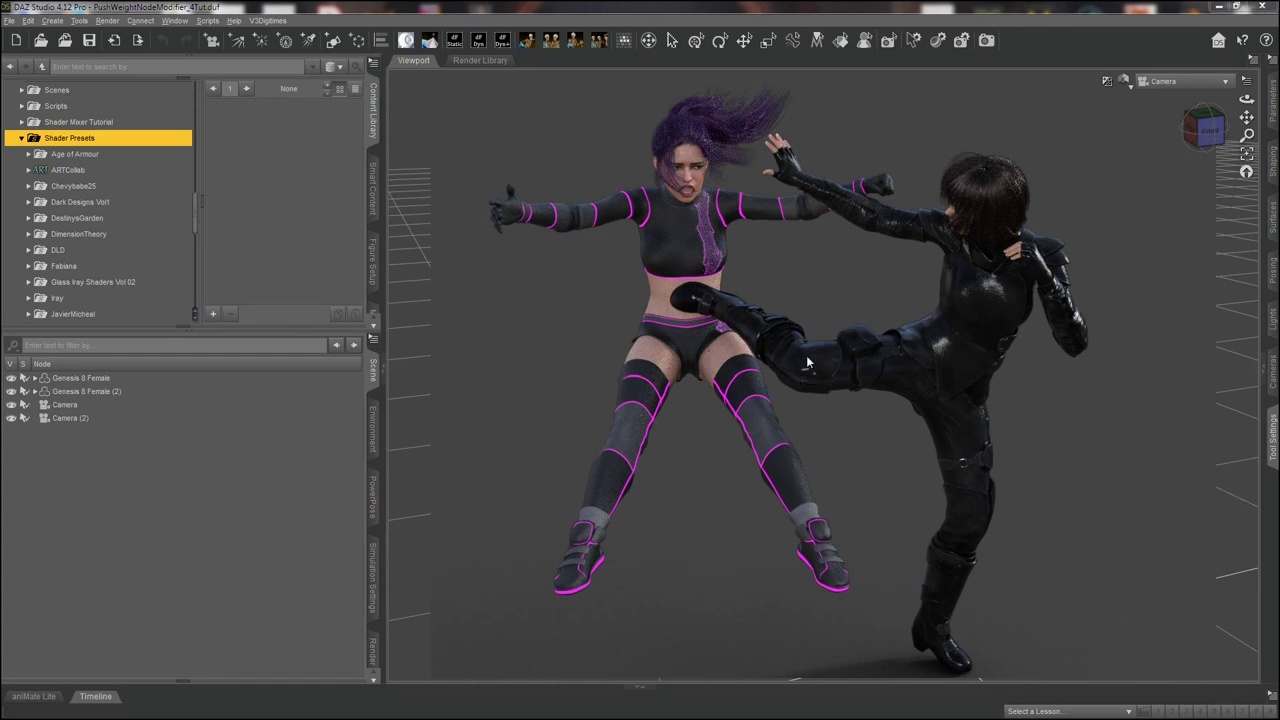
View the scene through Camera (2) and set the viewport draw style to Smooth Shaded.
left_click(1177, 92)
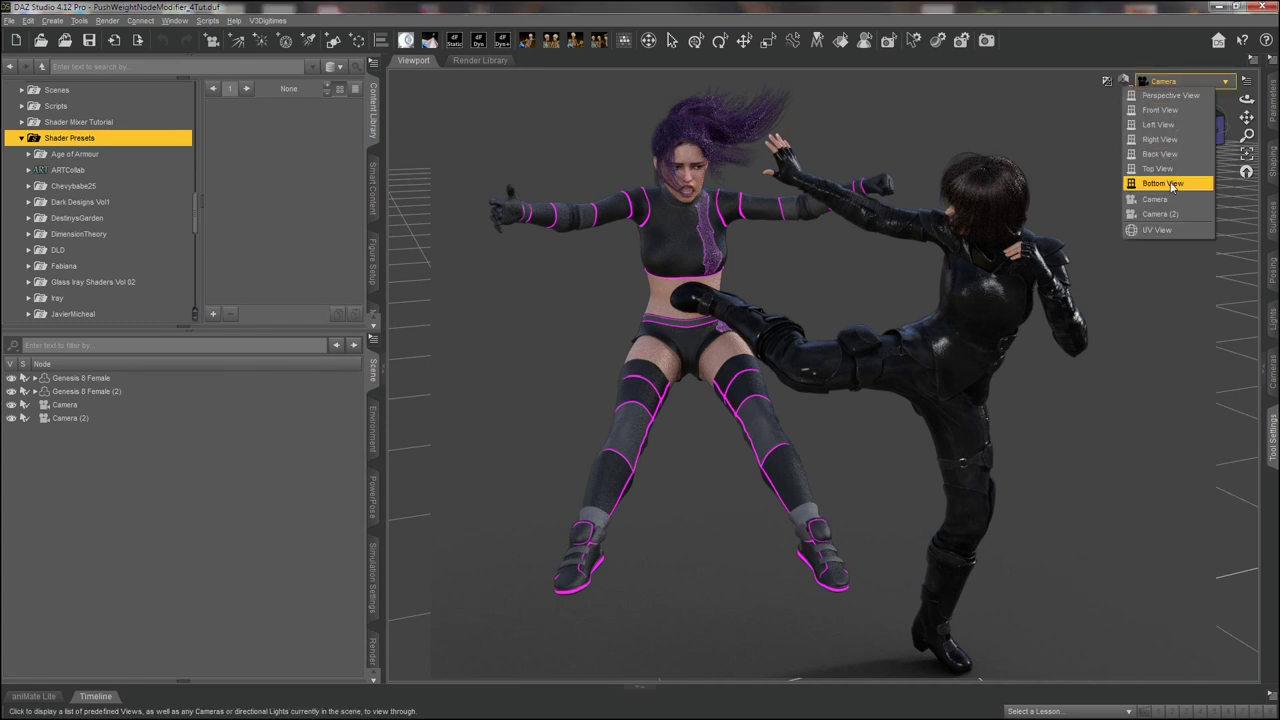
left_click(1165, 214)
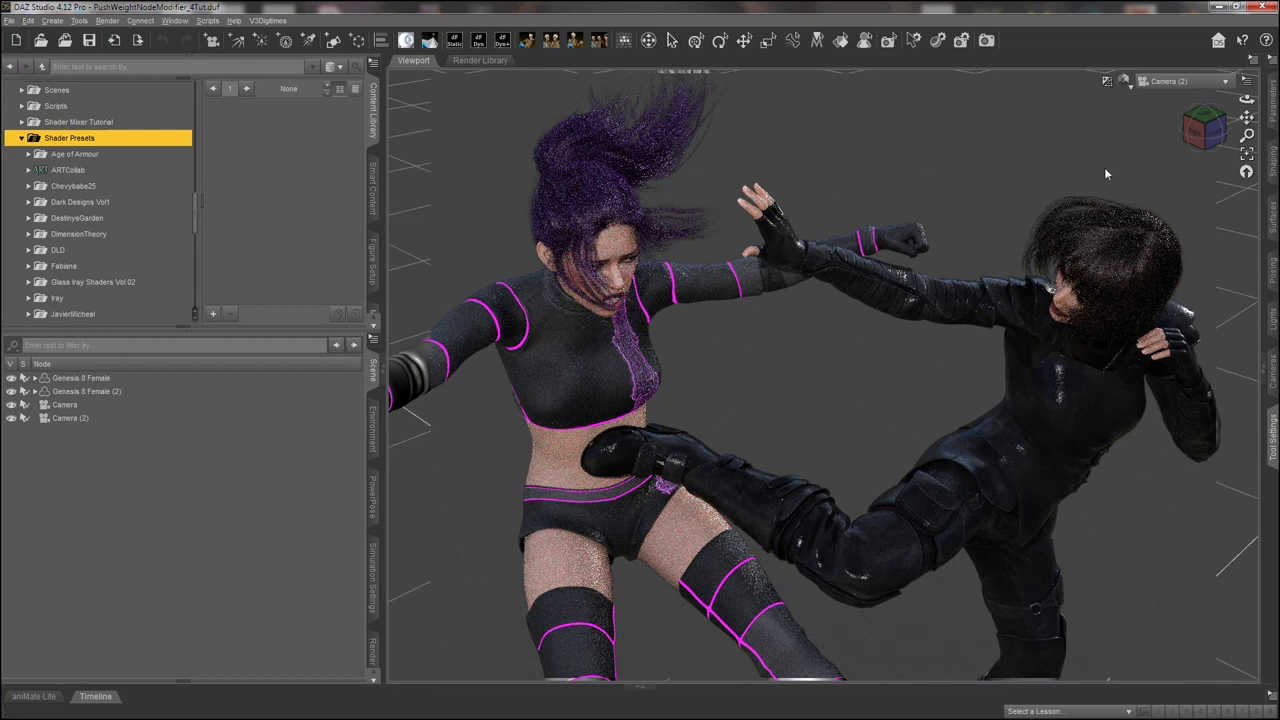
left_click(1125, 82)
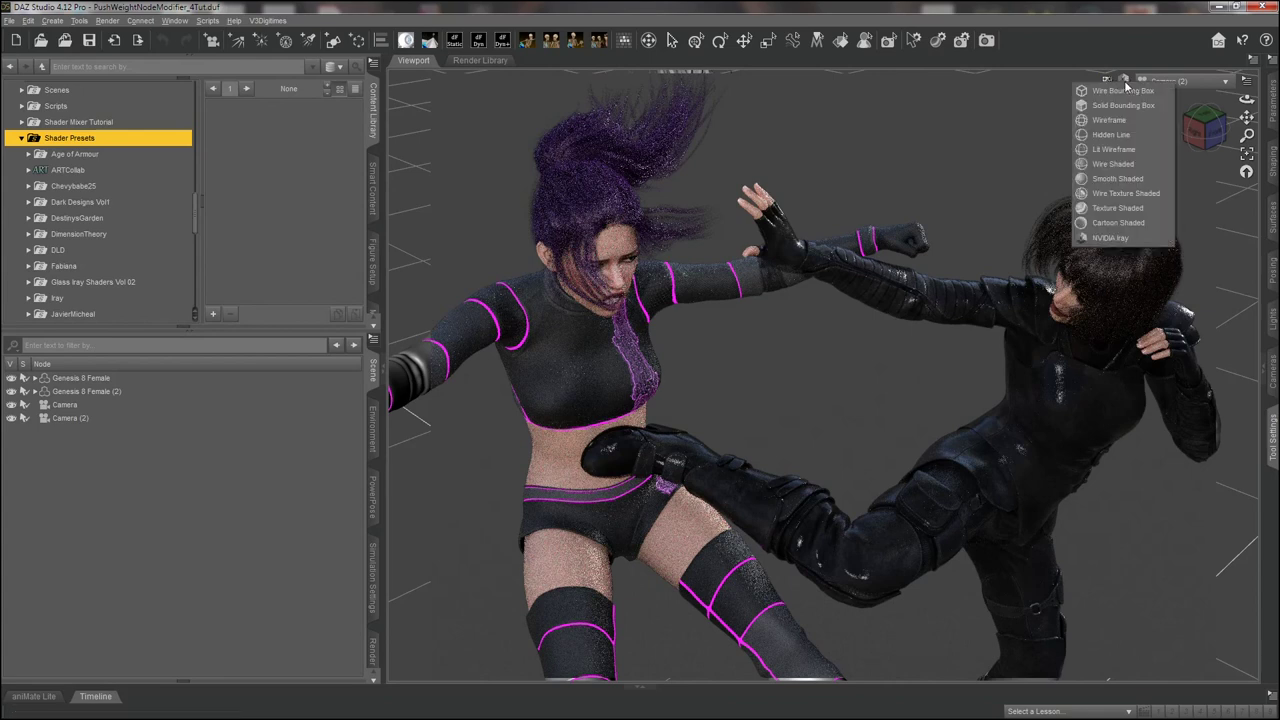
left_click(1122, 181)
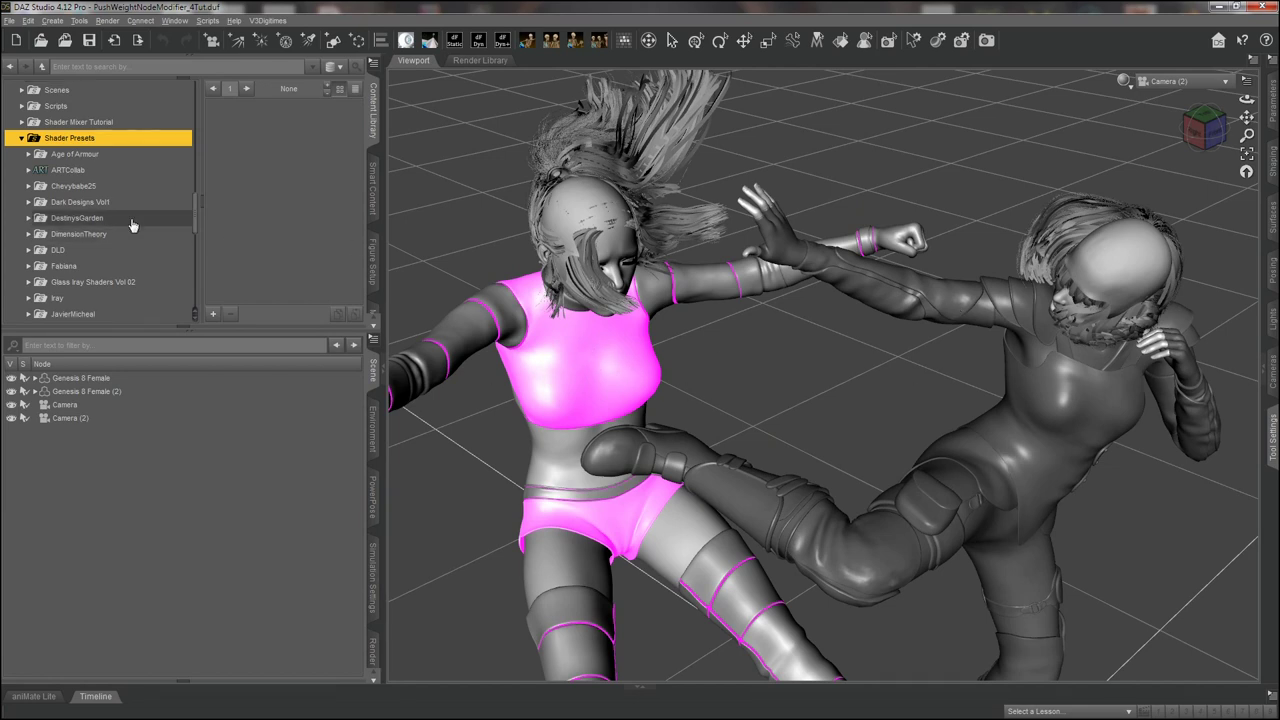
Collapse the Shader Presets folder and switch the viewport to Perspective View, framing the kicked figure's head and shoulders.
left_click(22, 139)
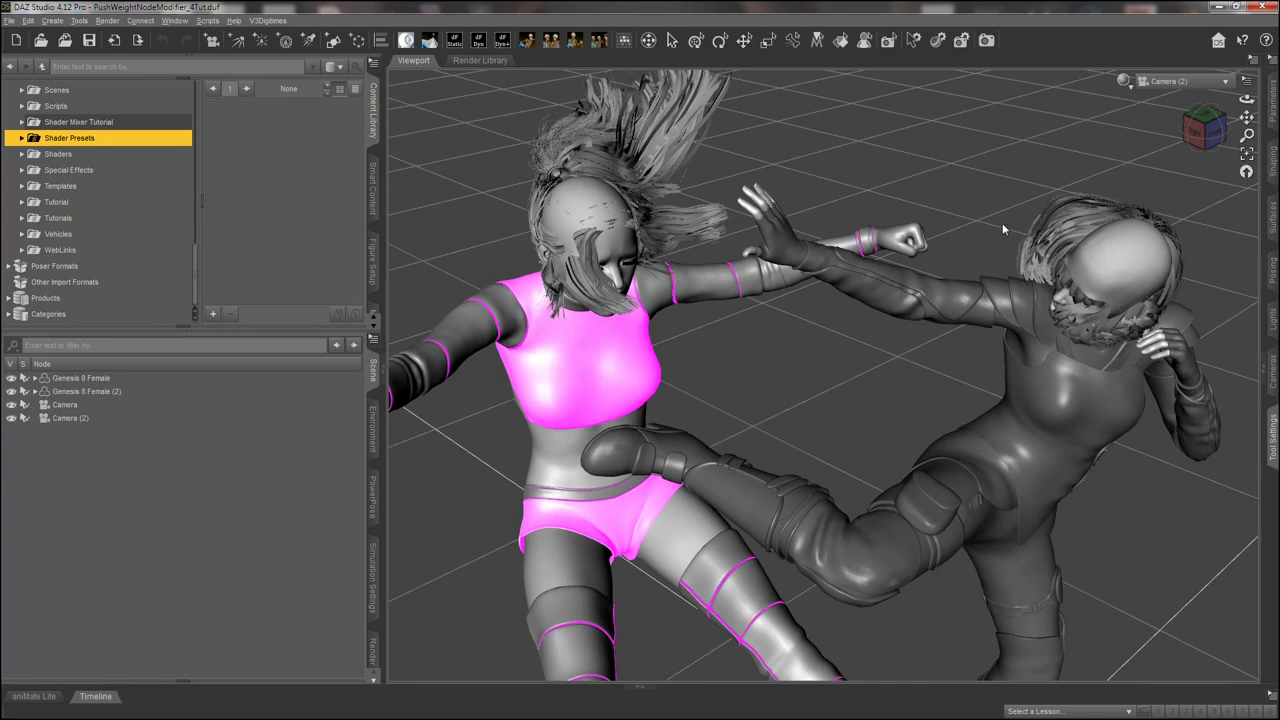
left_click(1172, 83)
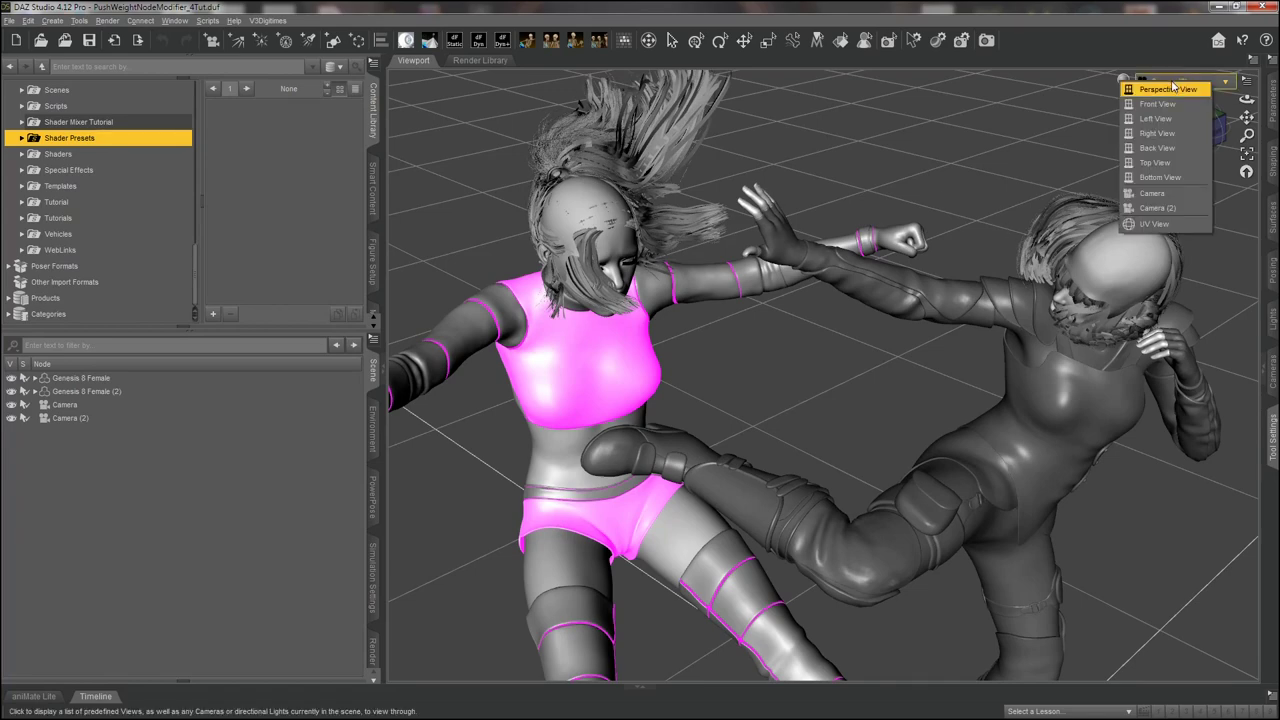
left_click(1161, 93)
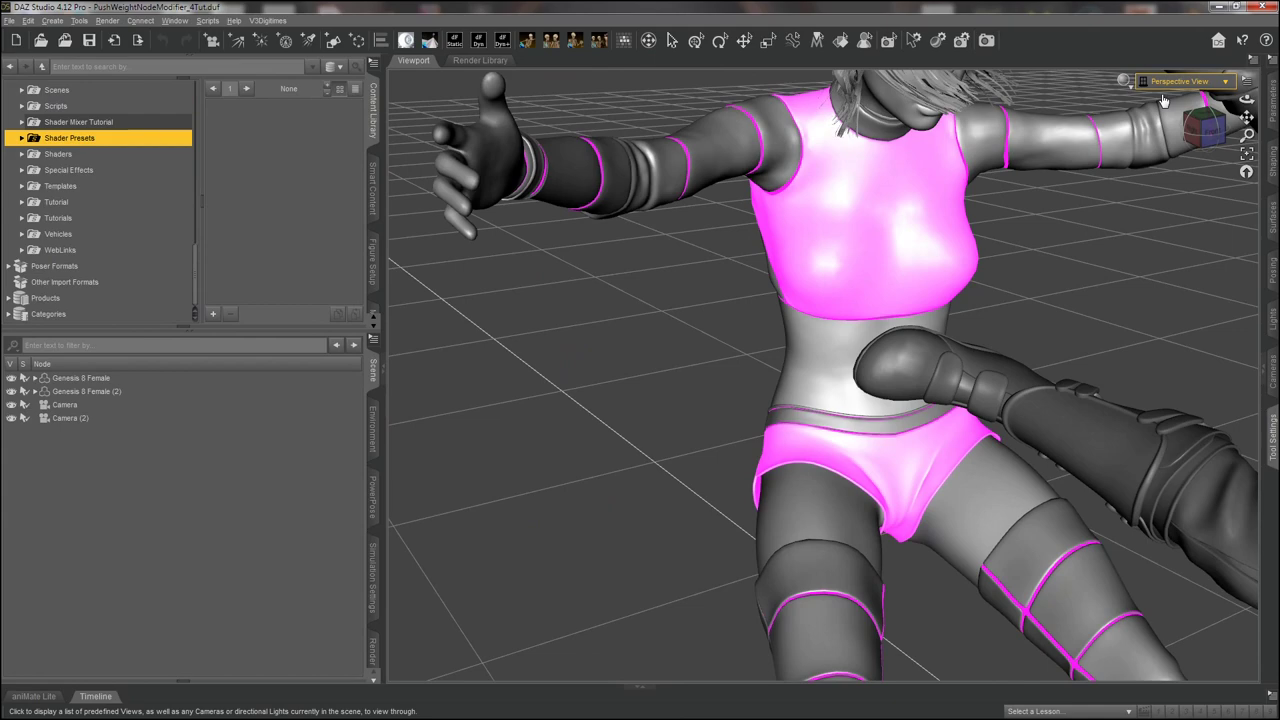
mouse_move(1248, 118)
left_mouse_down()
mouse_move(1250, 99)
mouse_move(1247, 130)
mouse_move(1247, 102)
mouse_move(1247, 117)
left_mouse_up()
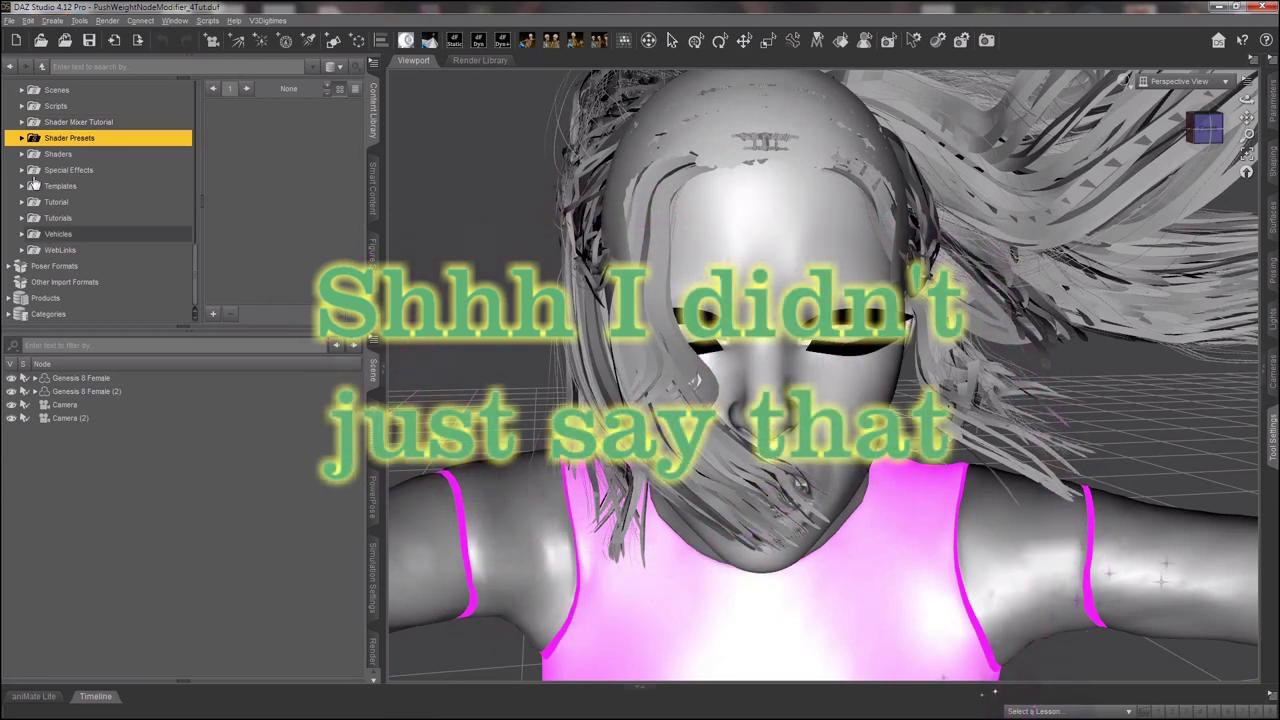
Add a push modifier named KickRipple to the Genesis 8 Female figure.
left_click(78, 378)
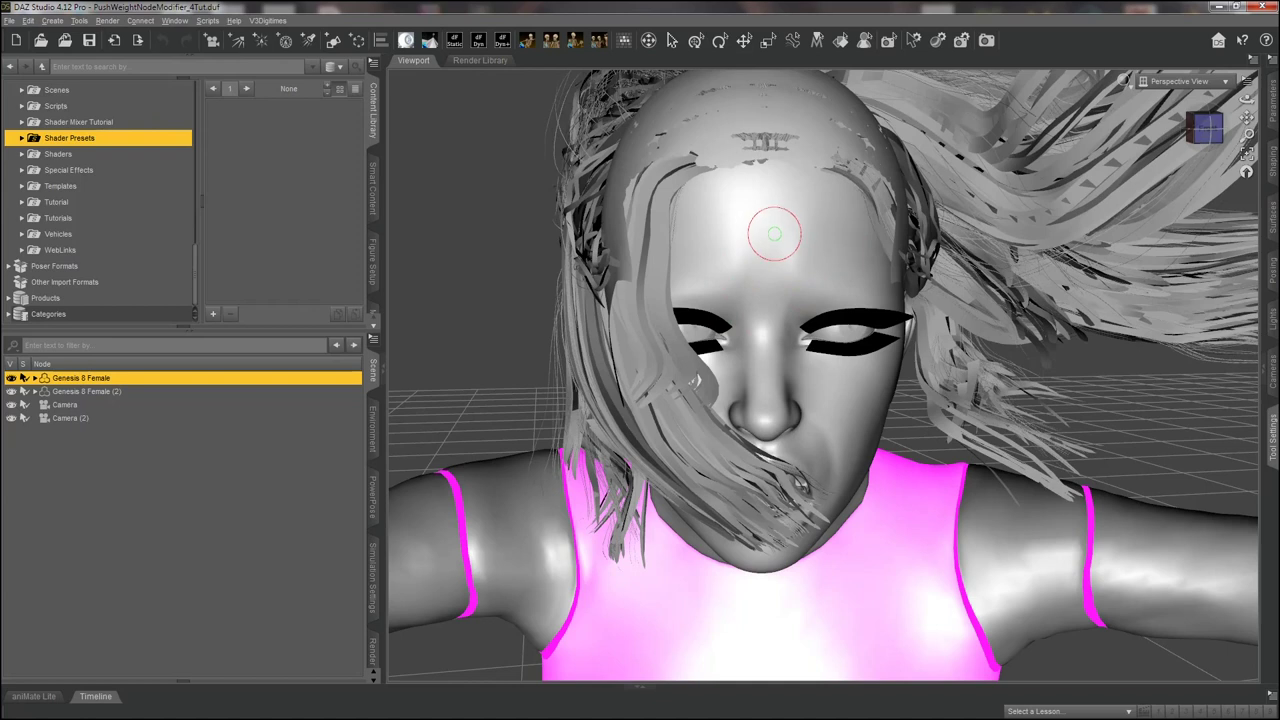
left_click(672, 40)
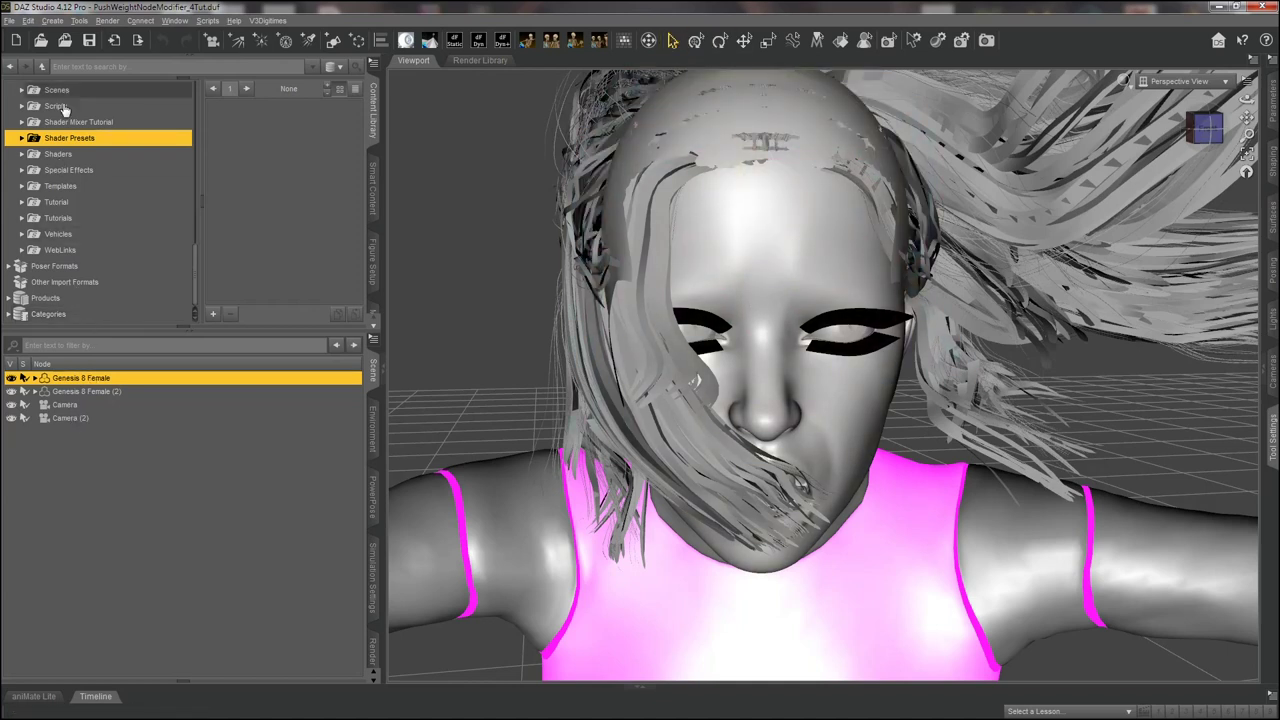
left_click(28, 21)
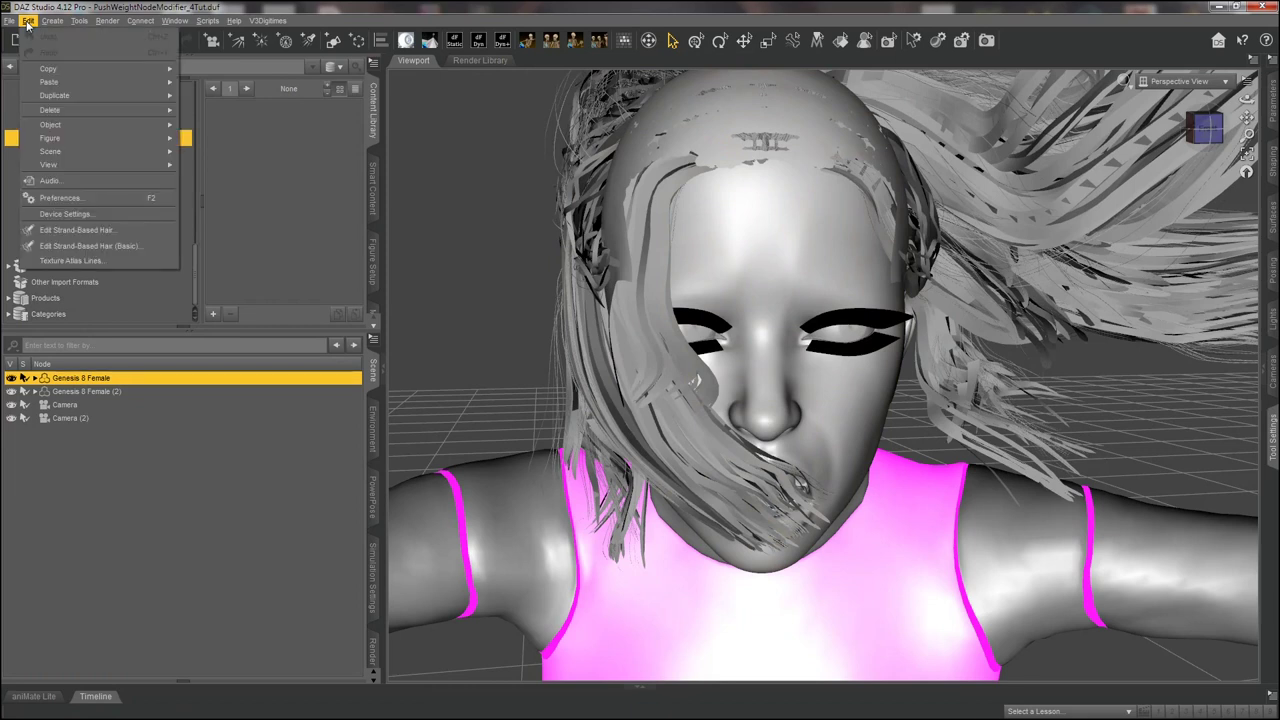
mouse_move(50, 140)
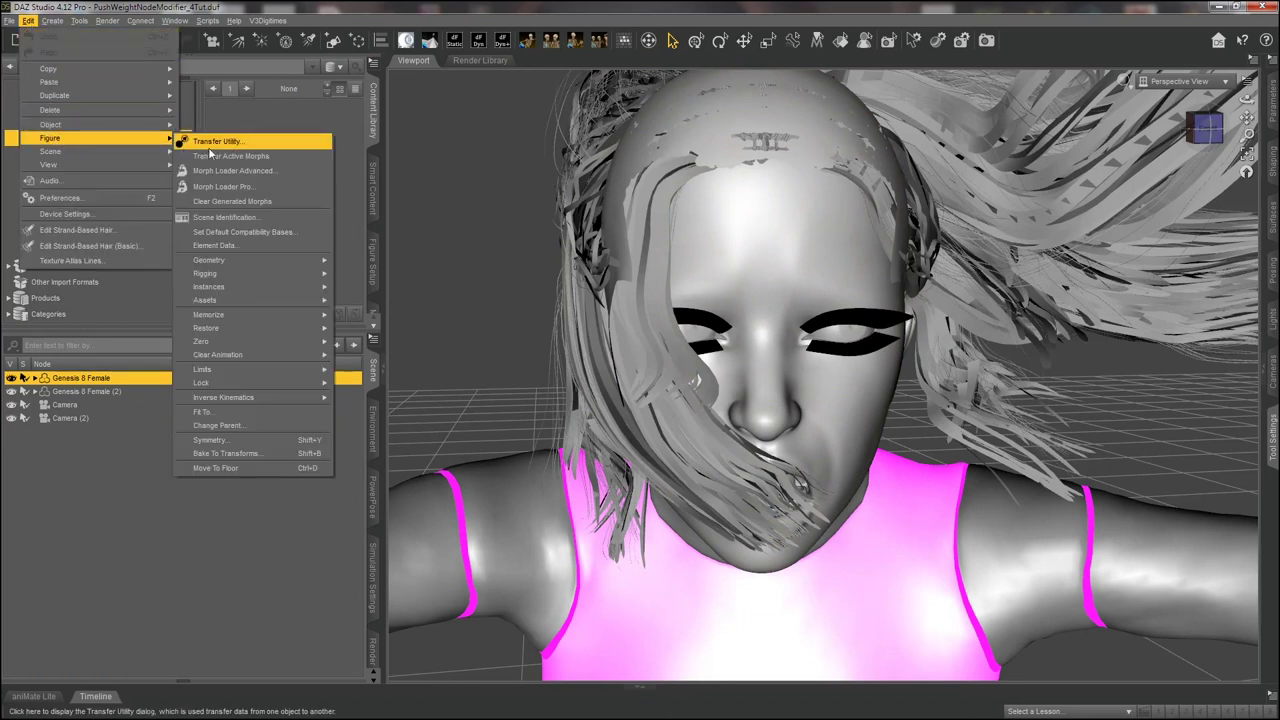
mouse_move(215, 263)
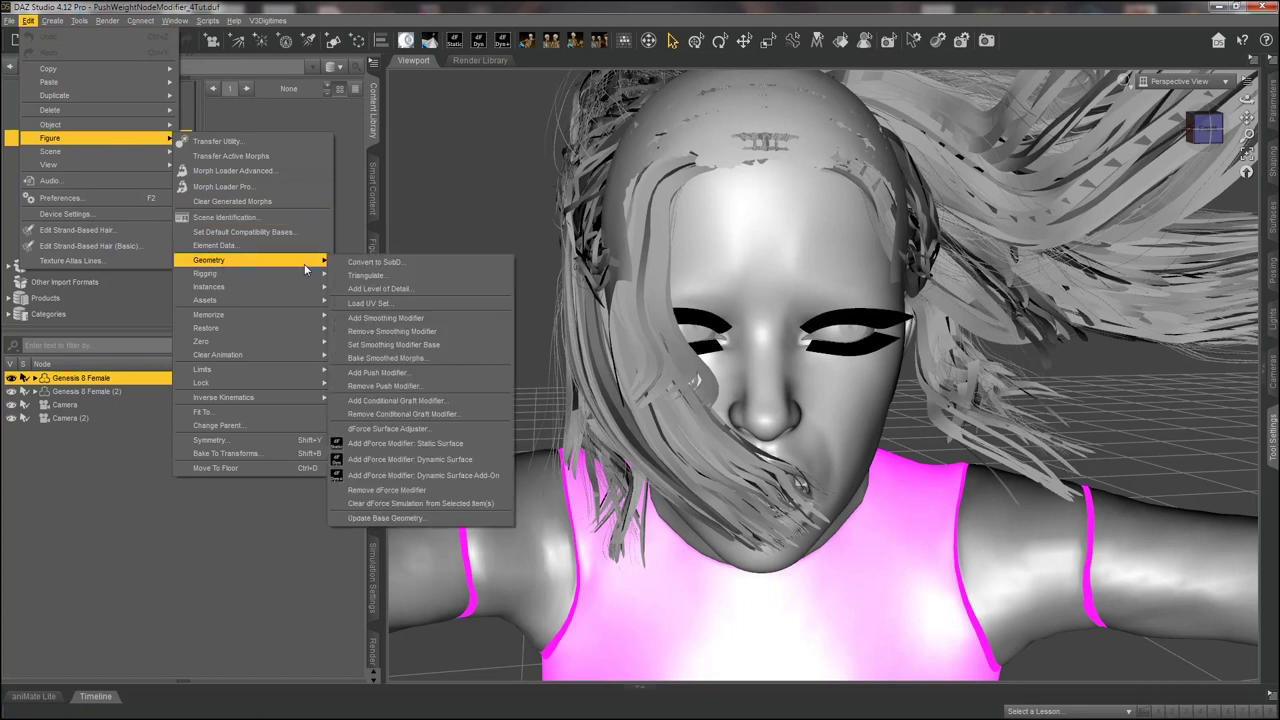
left_click(363, 373)
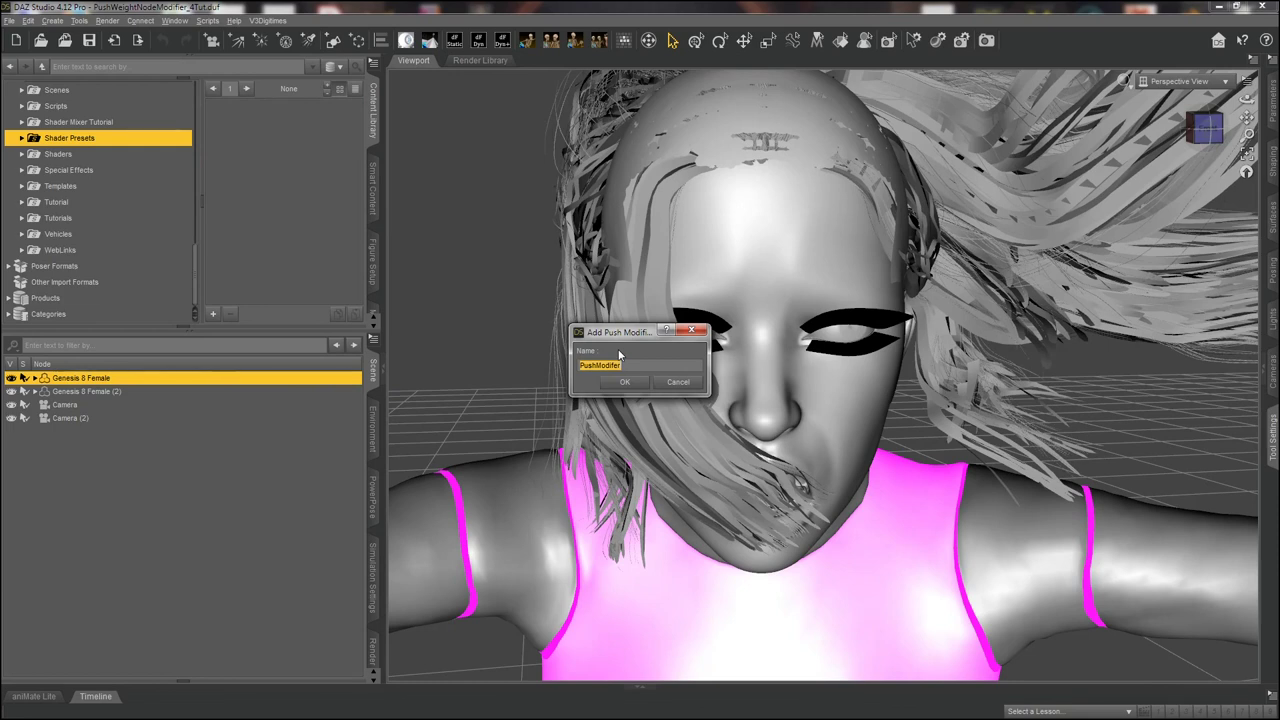
type("Kick")
type("Ripple")
key("Return")
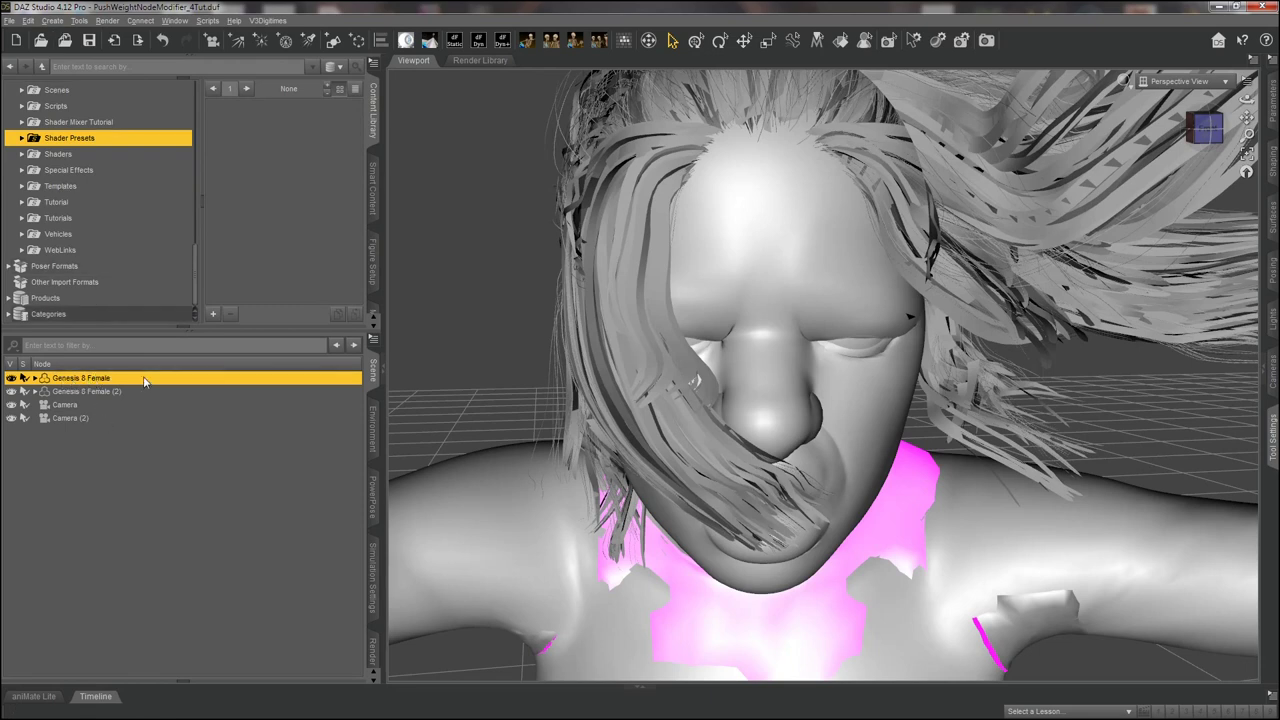
Create a new Push Modifier Weight Node with default names, parented to the selected Genesis 8 Female.
left_click(52, 21)
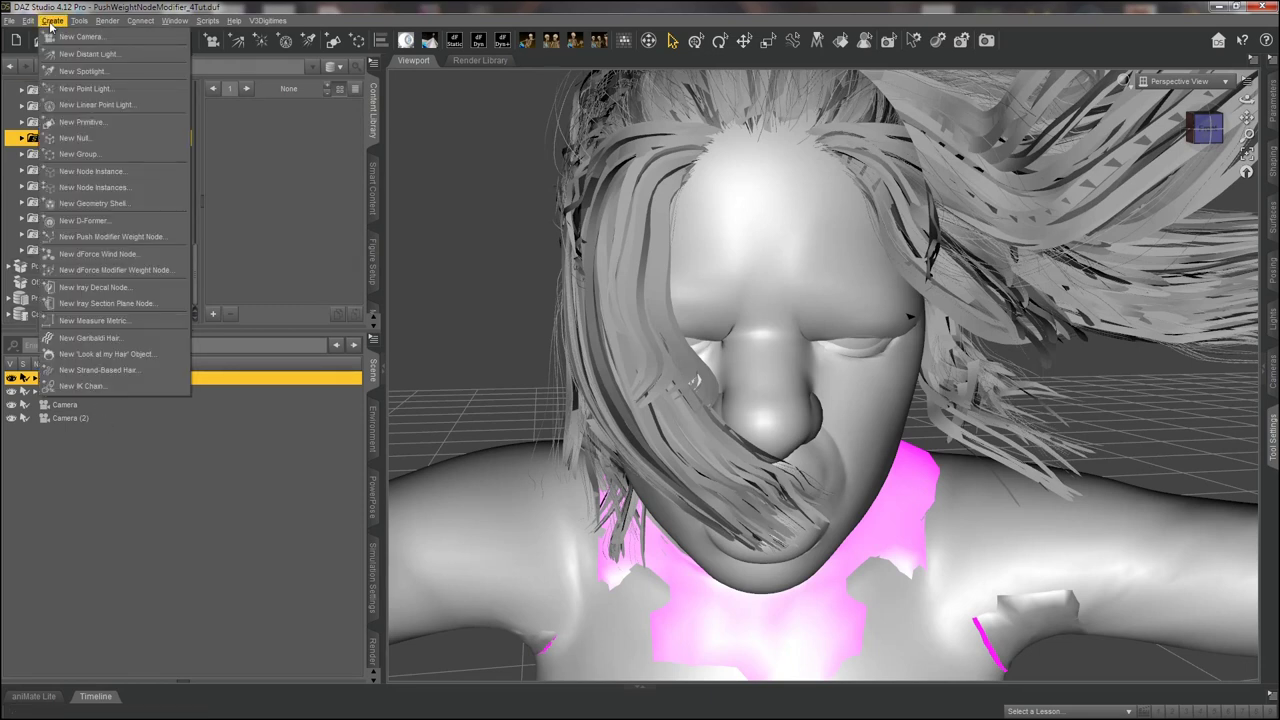
left_click(137, 237)
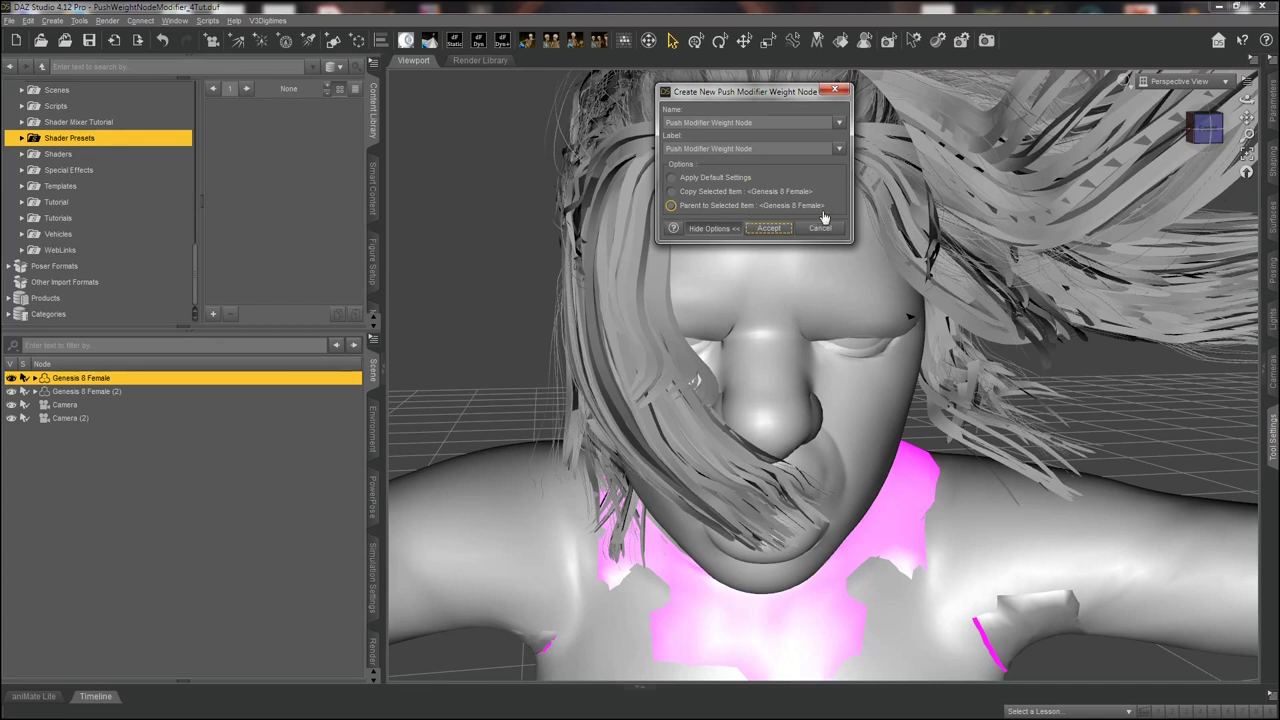
left_click(674, 208)
left_click(706, 229)
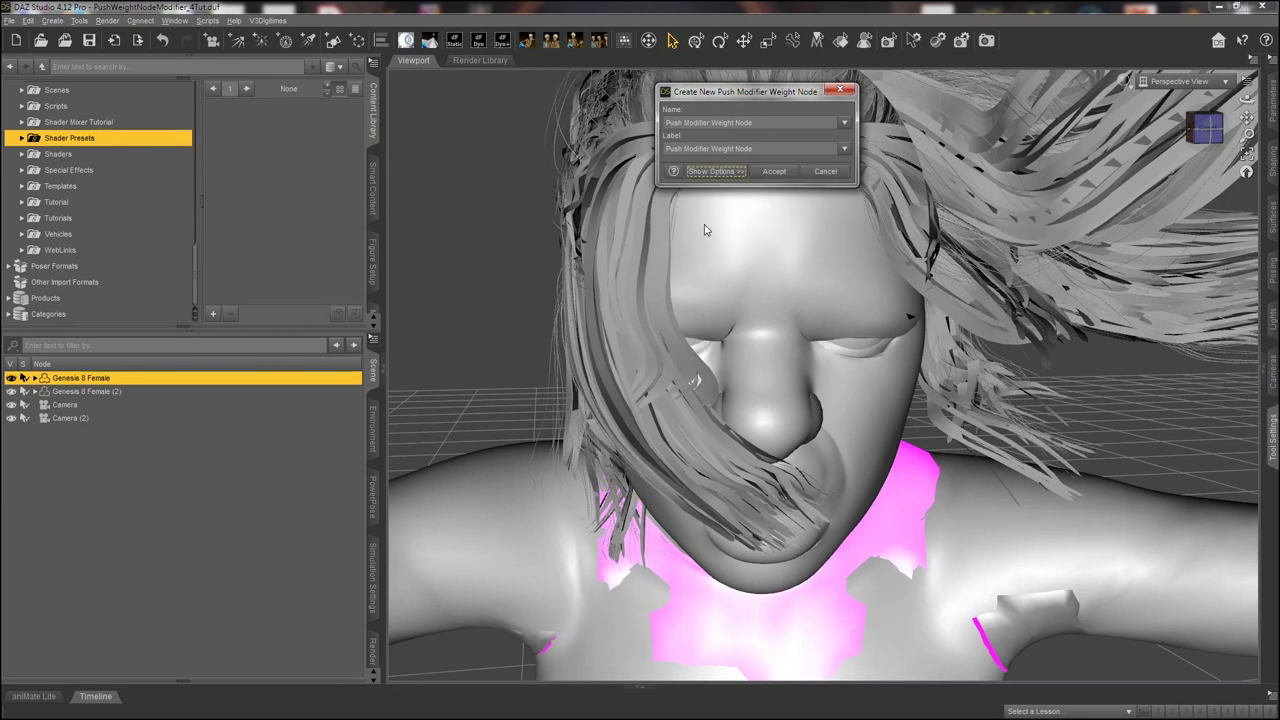
left_click(712, 172)
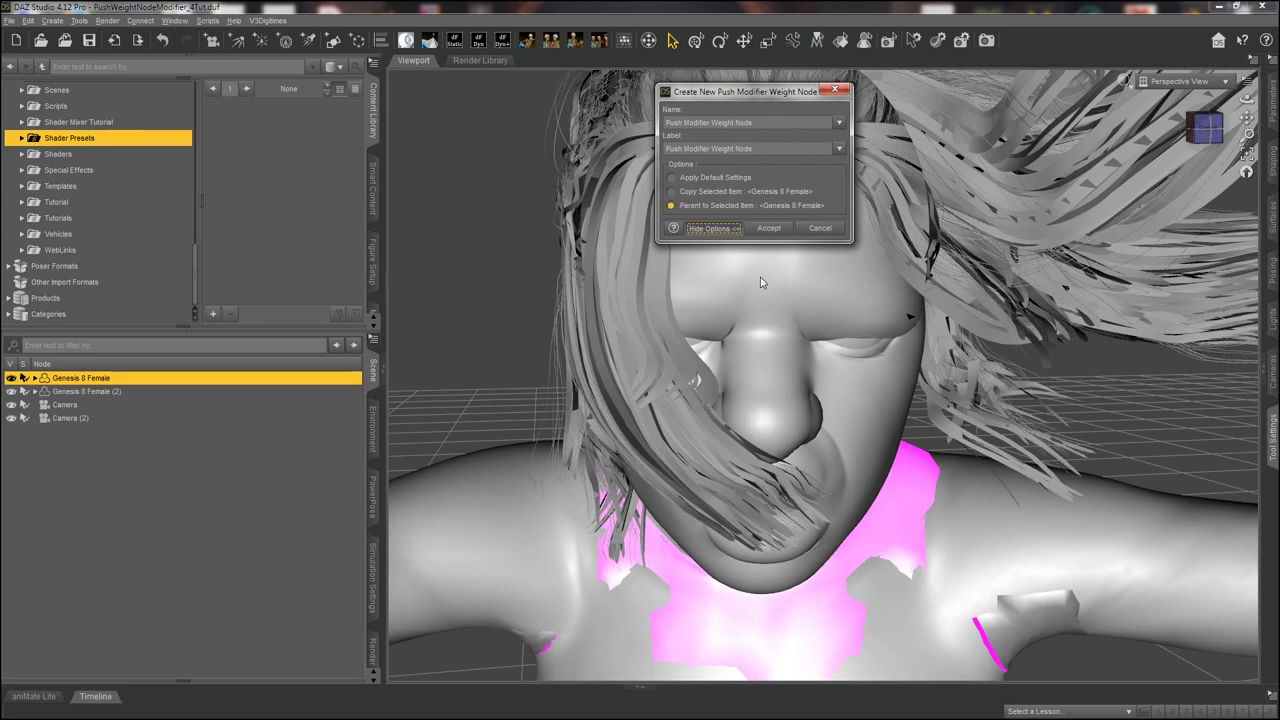
left_click(766, 230)
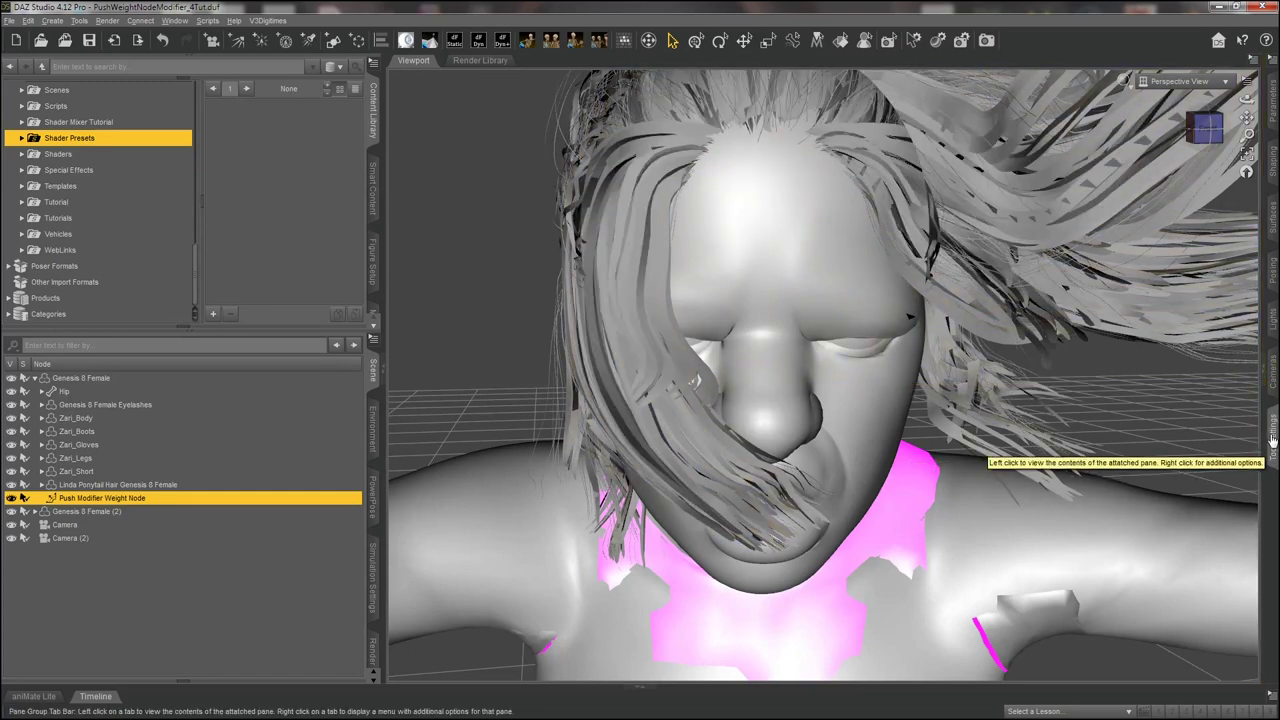
Activate the Node Weight Map Brush and add the unused KickRipple map to the push modifier weight node.
left_click(1272, 440)
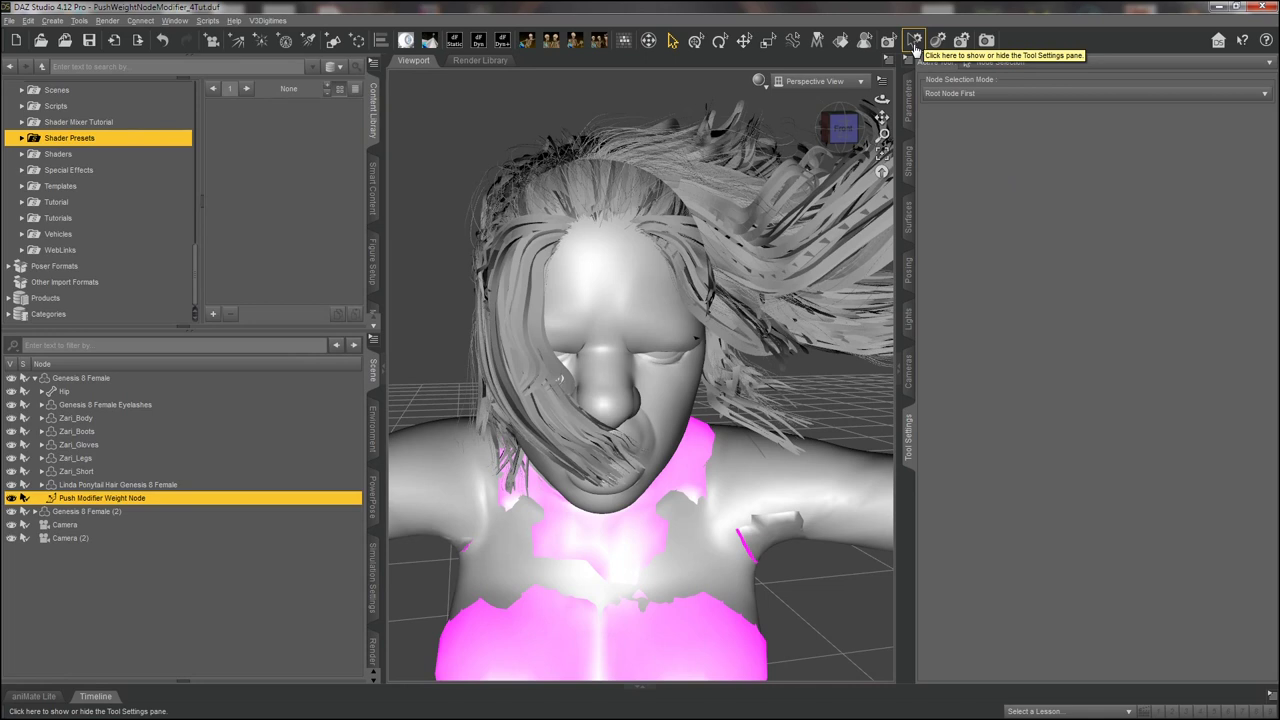
left_click(176, 21)
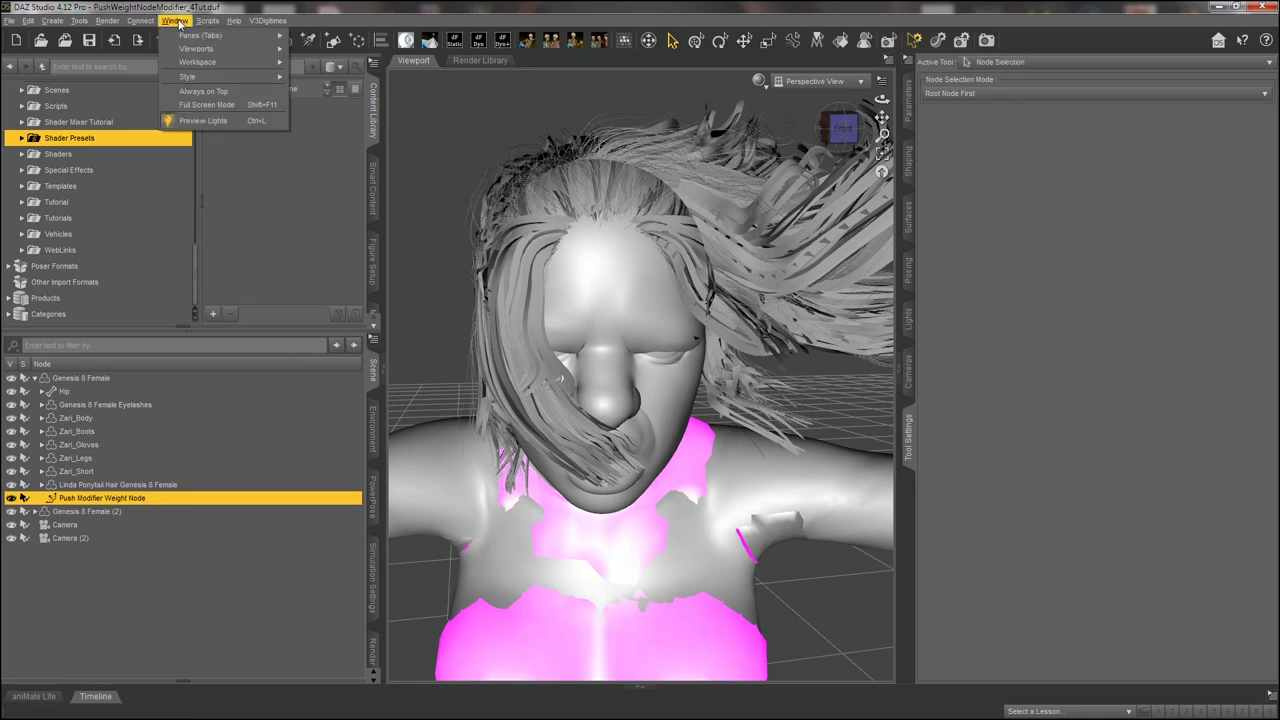
mouse_move(183, 37)
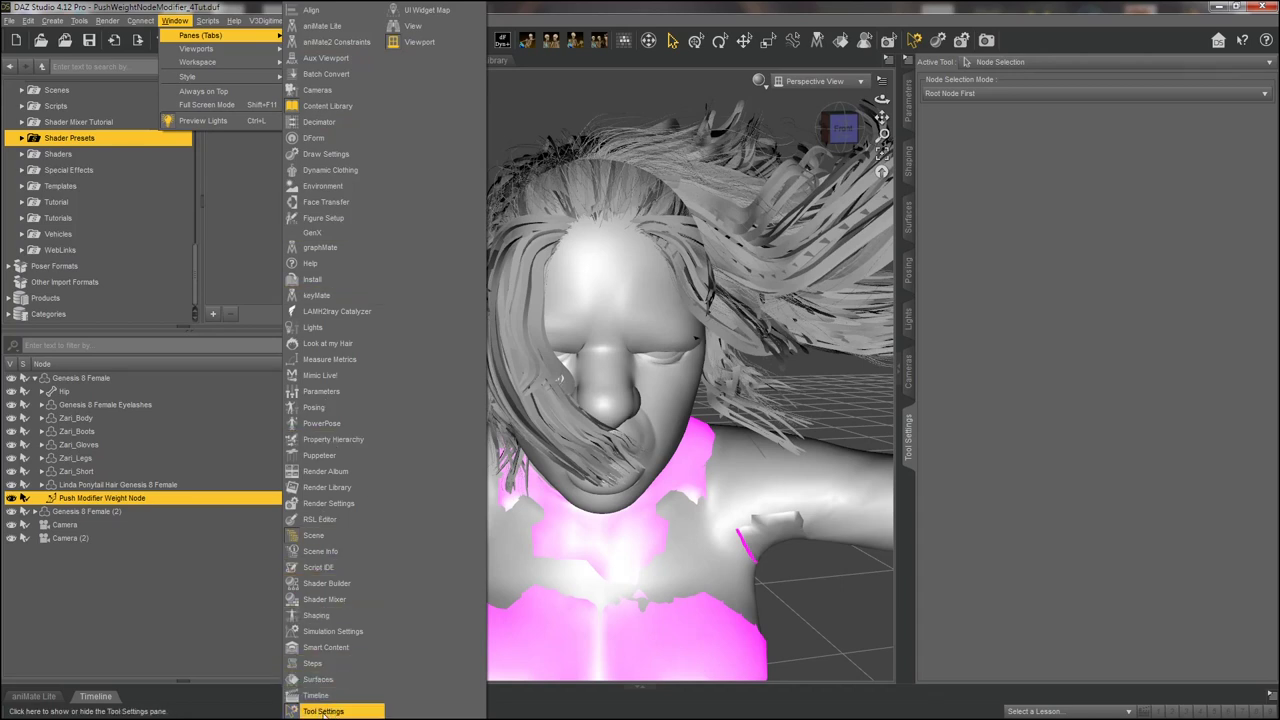
left_click(987, 15)
left_click(1043, 65)
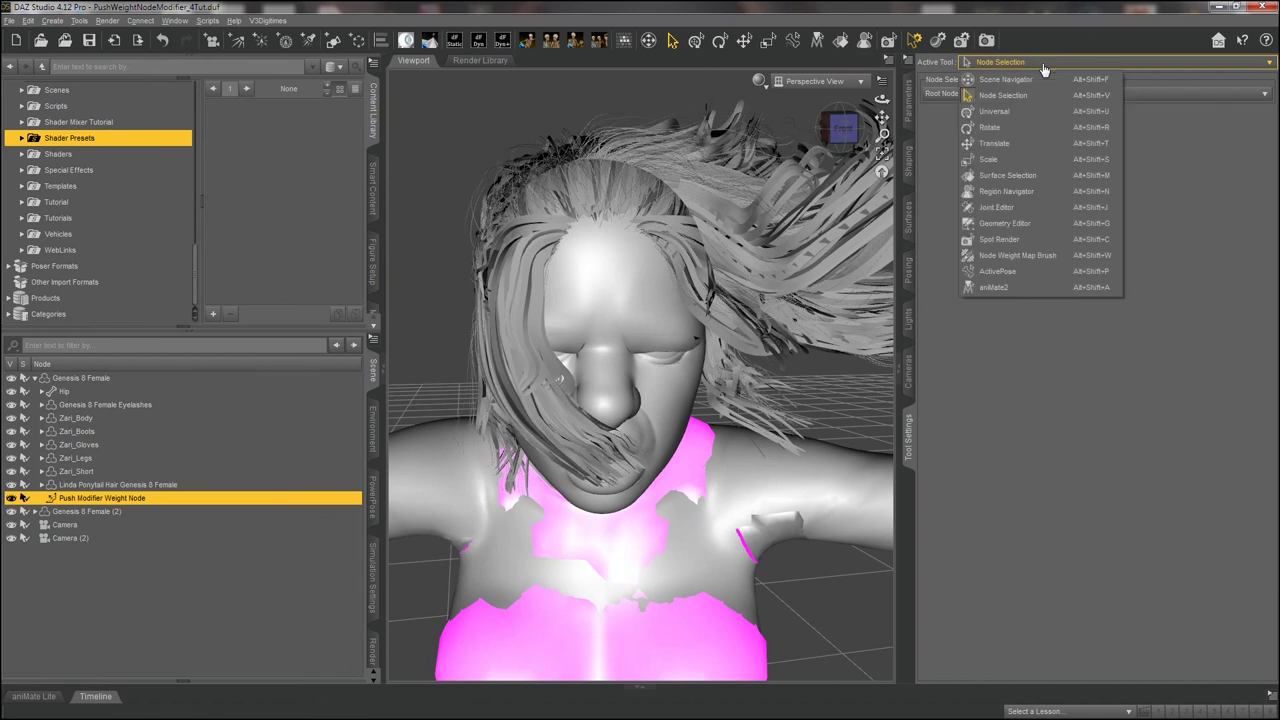
left_click(1041, 264)
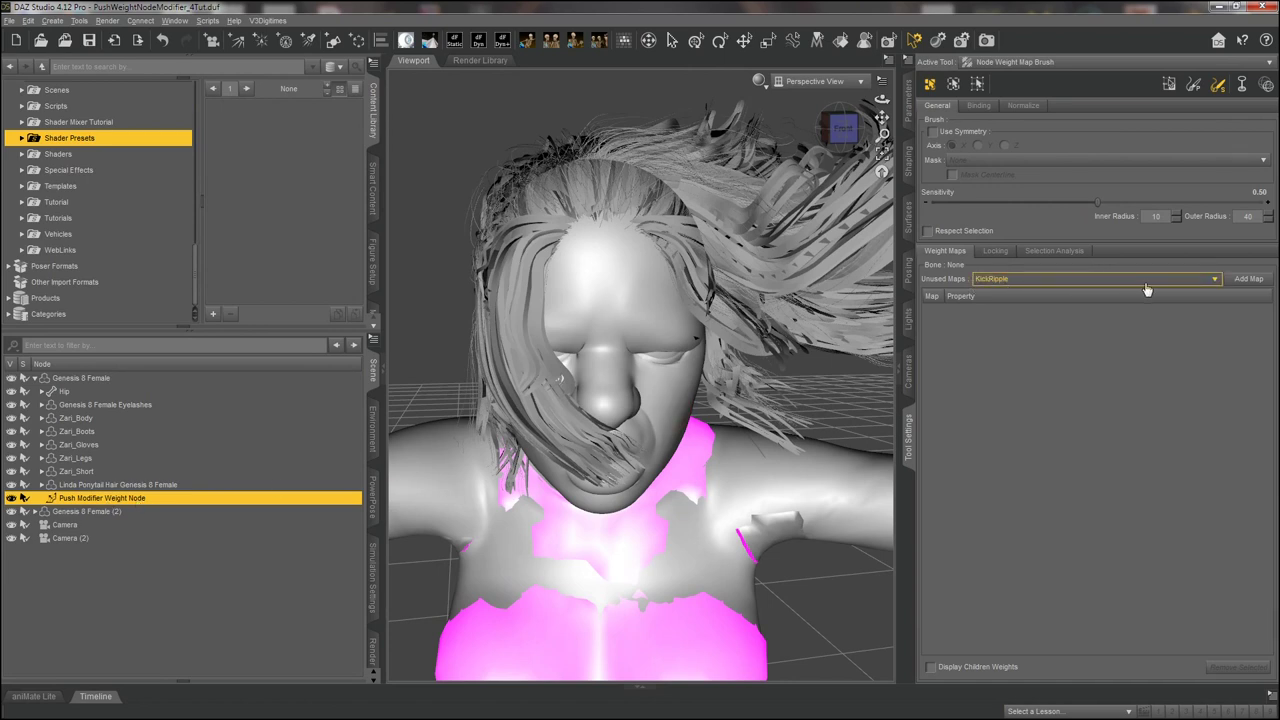
left_click(1249, 280)
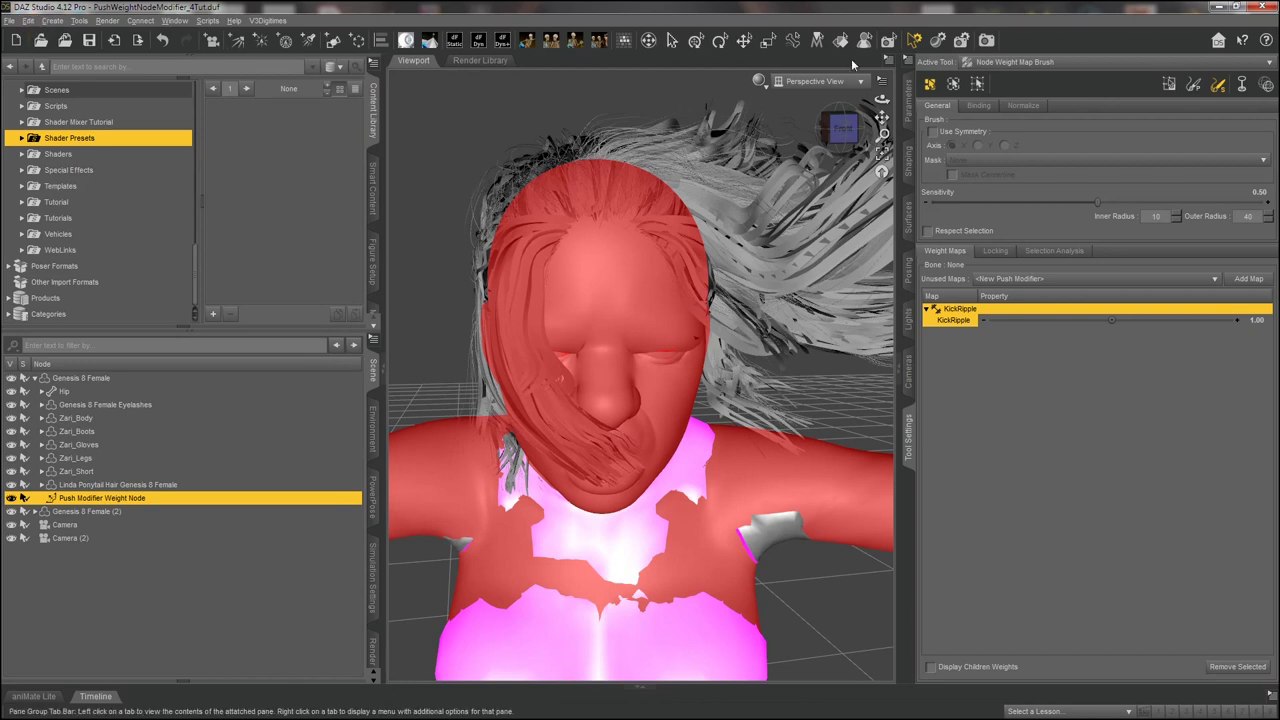
Compare the parameters of the weight node and Genesis 8 Female to locate the KickRipple mesh offset control.
left_click(908, 120)
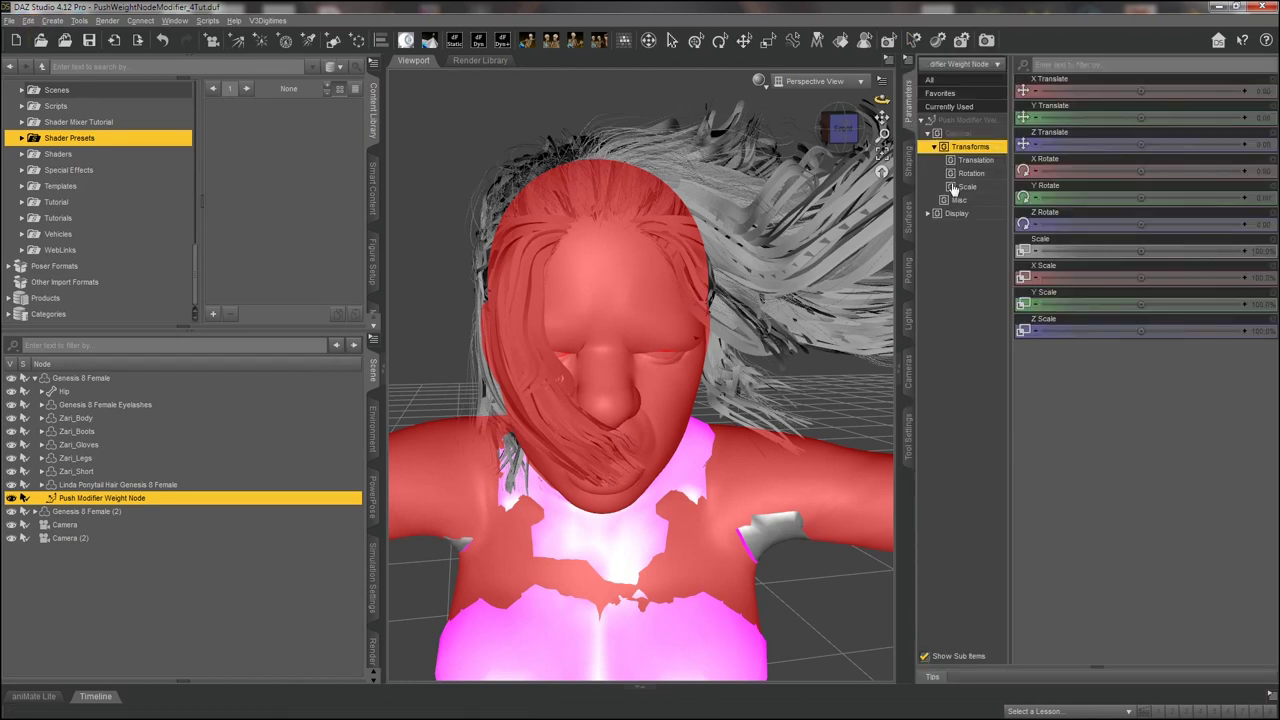
left_click(70, 379)
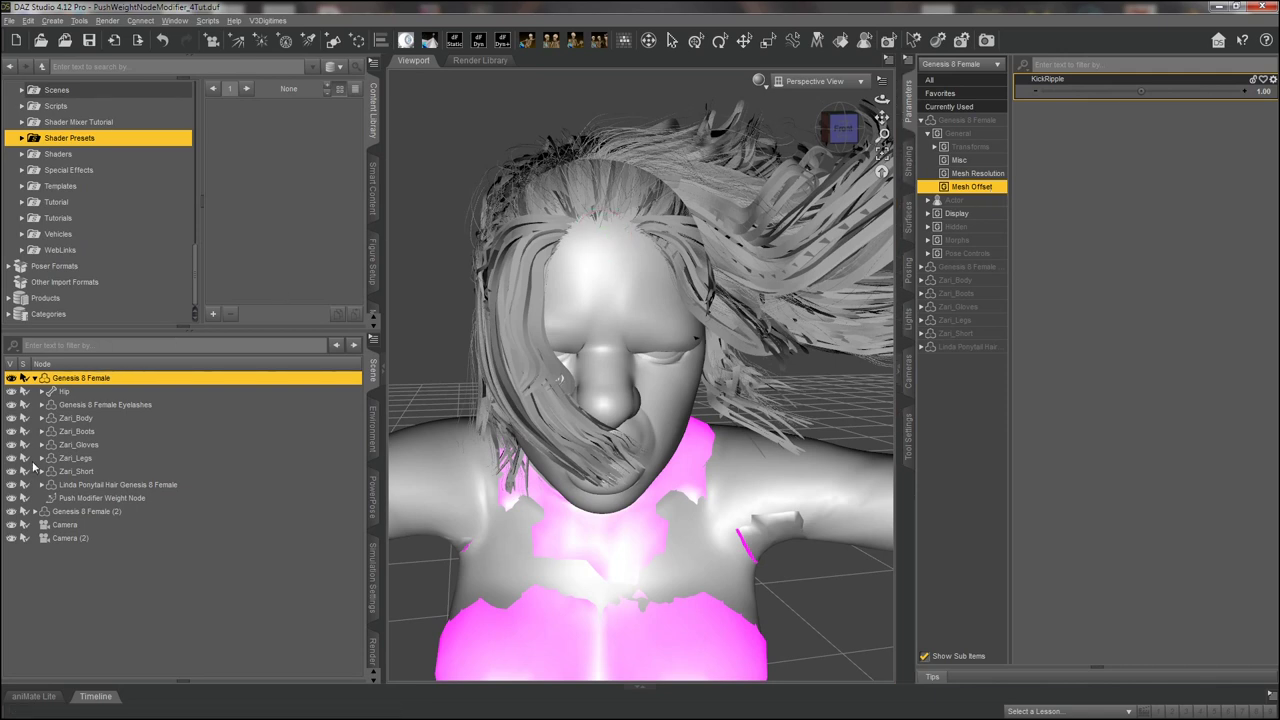
left_click(70, 498)
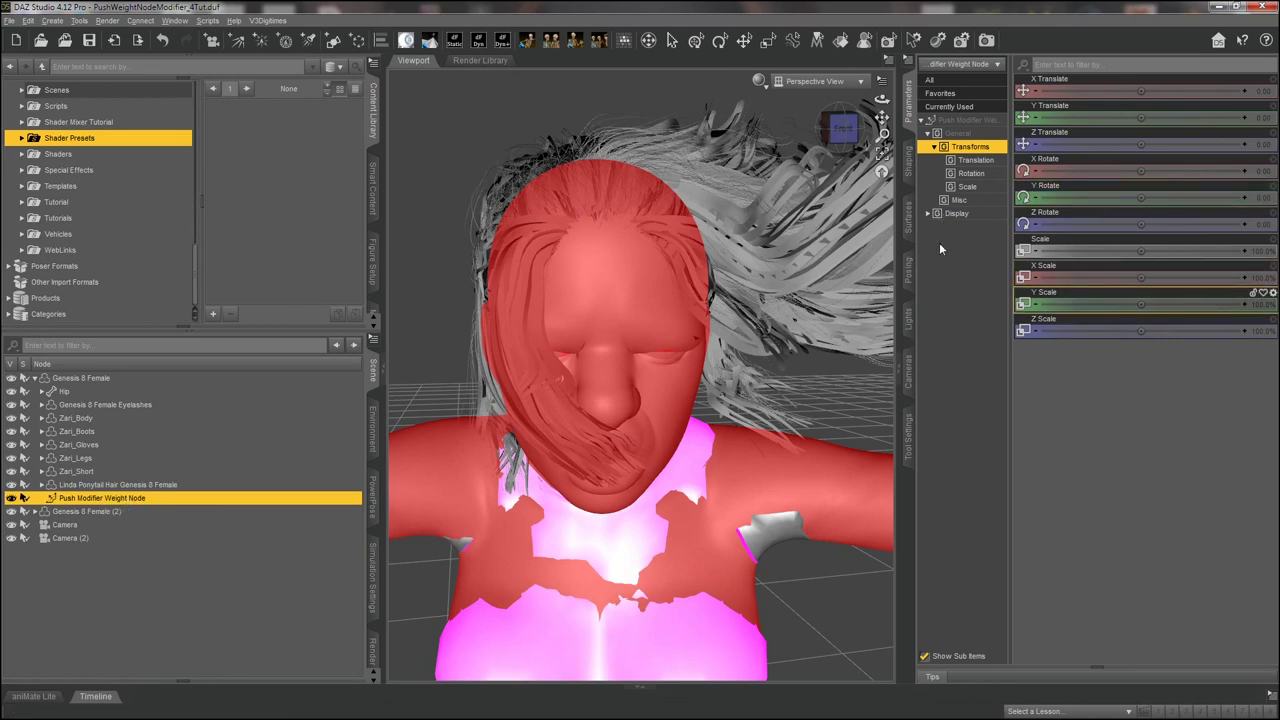
left_click(908, 428)
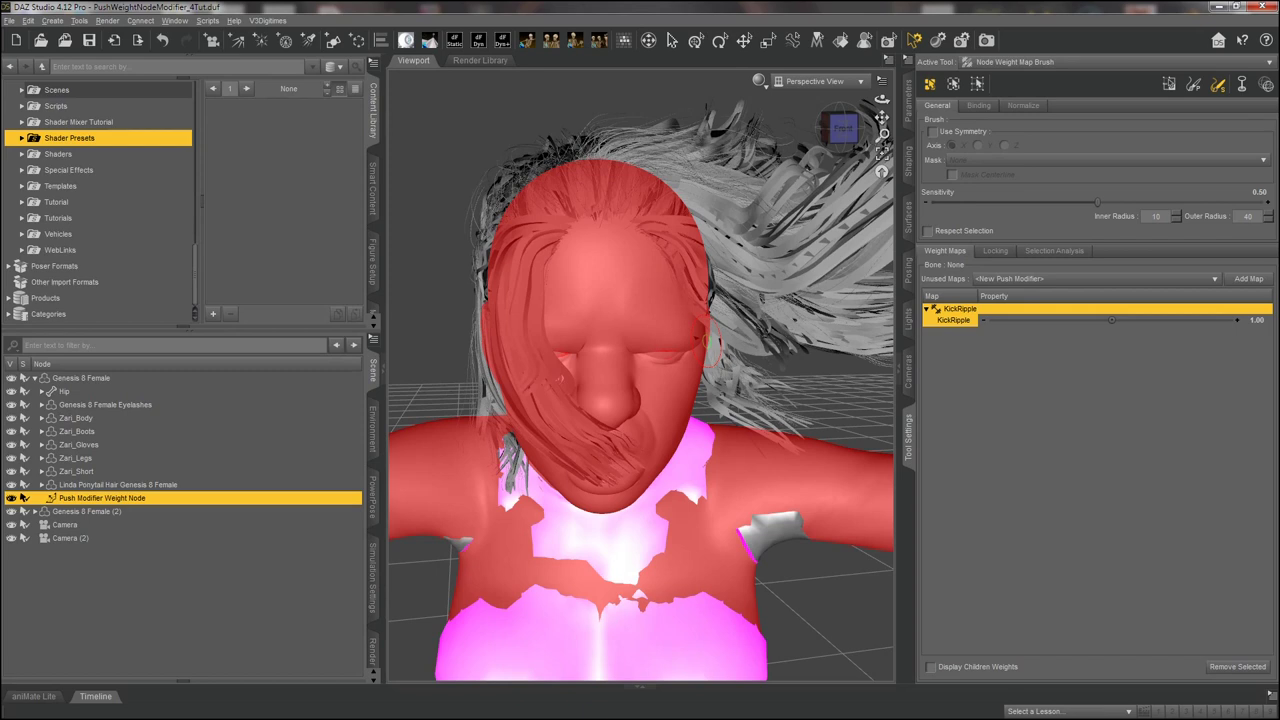
Try a KickRipple strength of -1 in the weight map list and return it to 1.
left_click(1257, 320)
type("1")
key("Return")
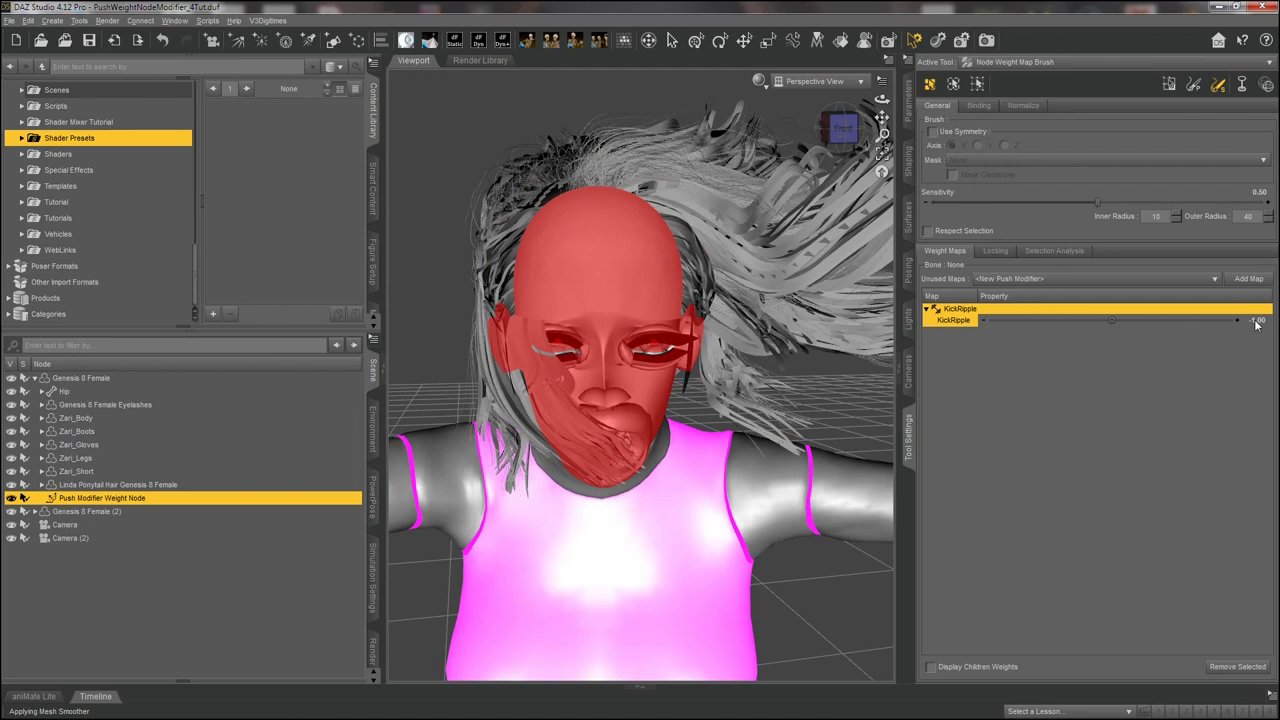
left_click(1257, 321)
type("1")
key("Return")
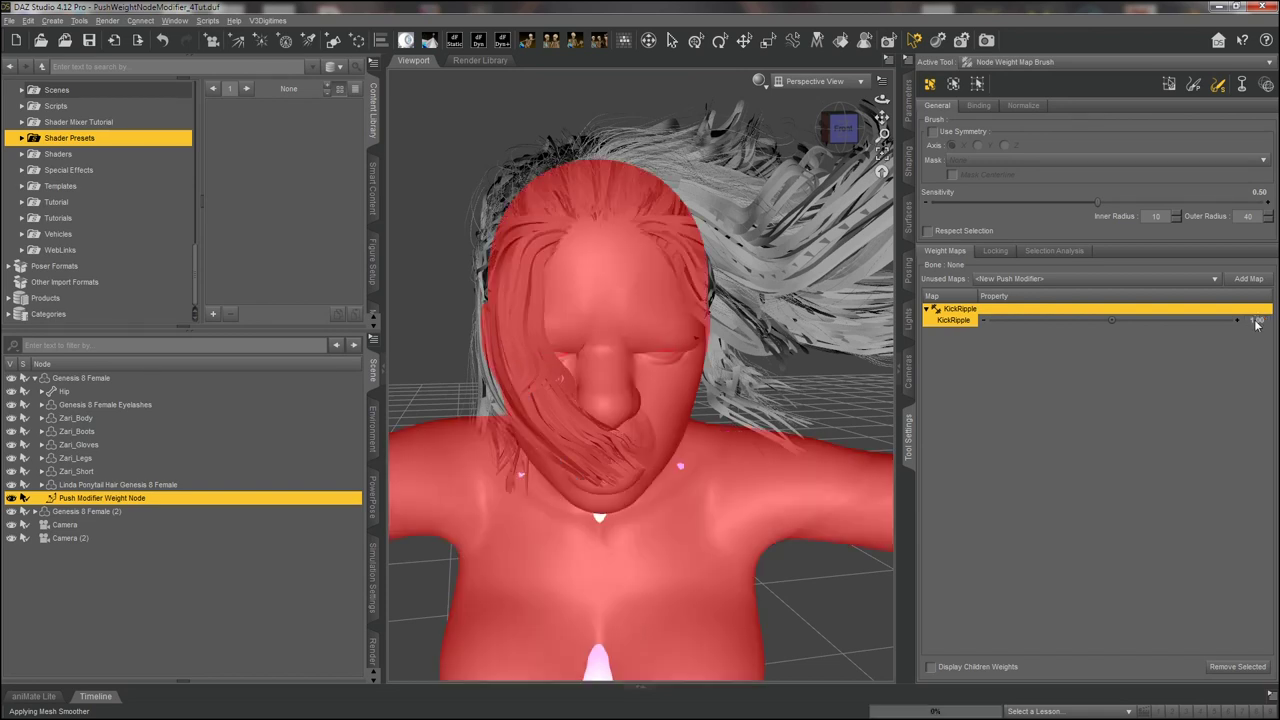
Set the KickRipple mesh offset of the first Genesis 8 Female to -2.
left_click(910, 100)
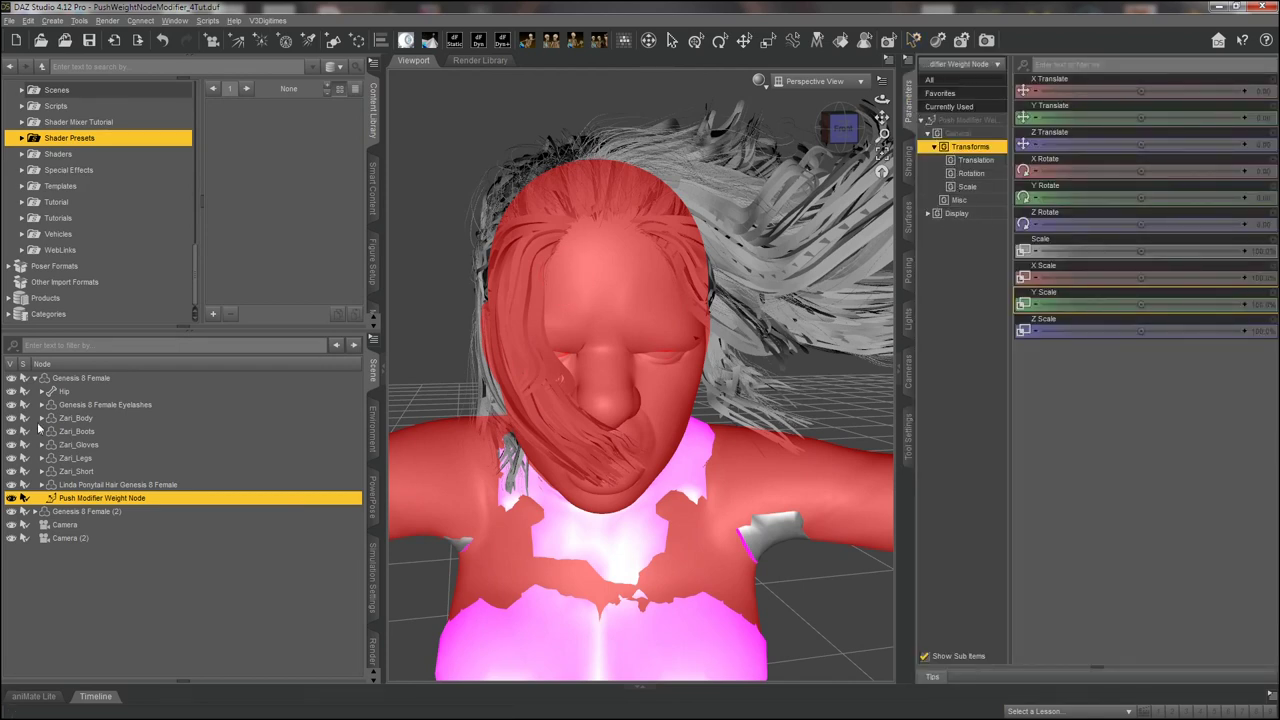
left_click(78, 380)
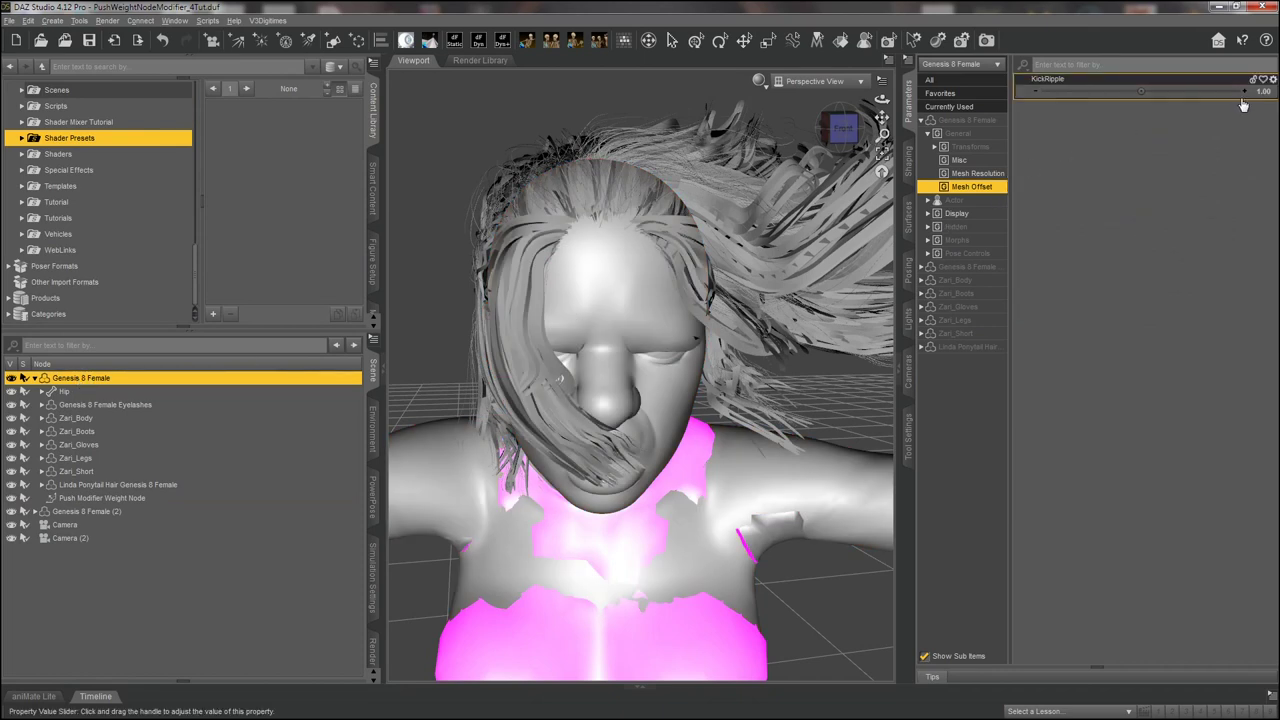
left_click(1150, 91)
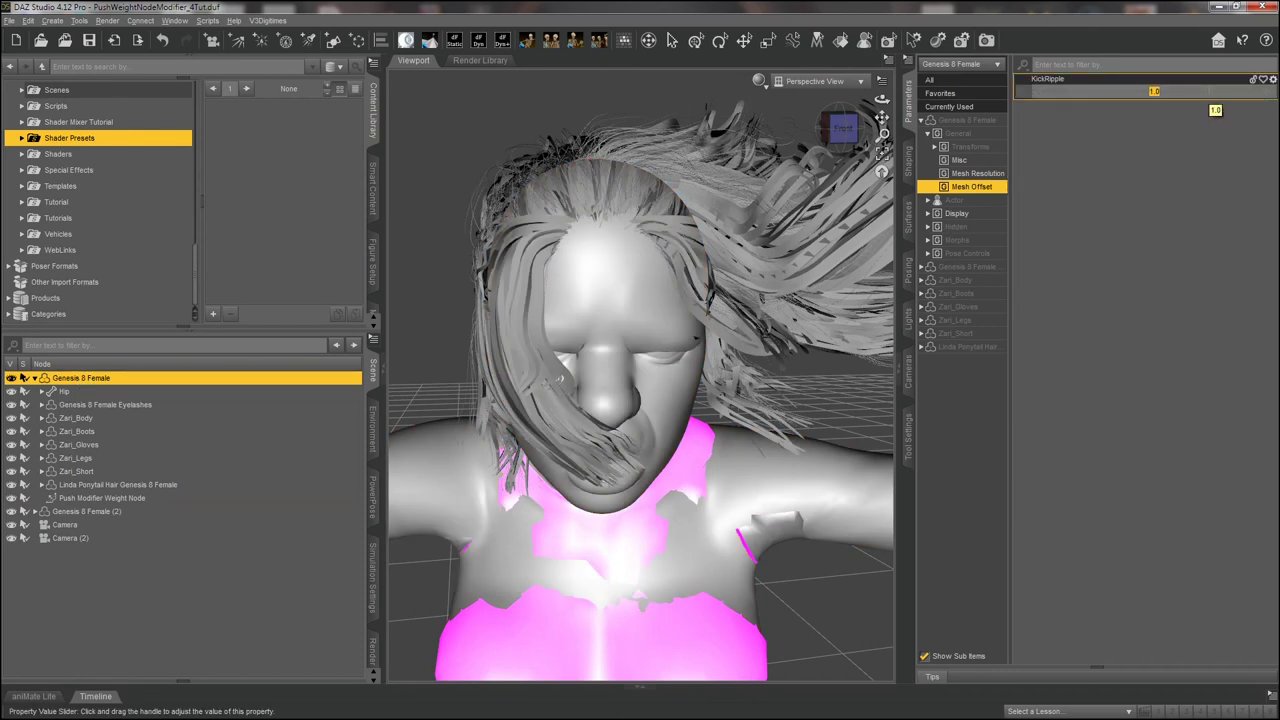
key("Return")
type("-2")
key("Return")
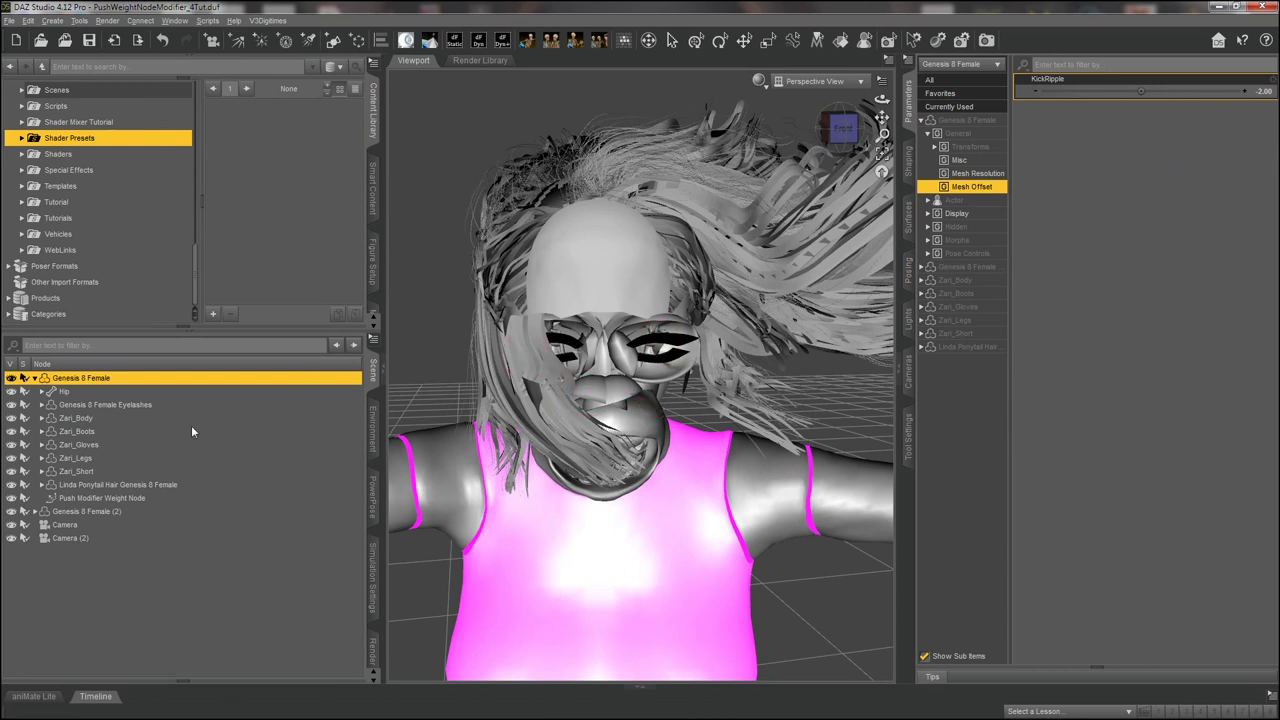
Fill the selected faces of the push modifier weight node's KickRipple map with a weight of 0.0%.
left_click(85, 497)
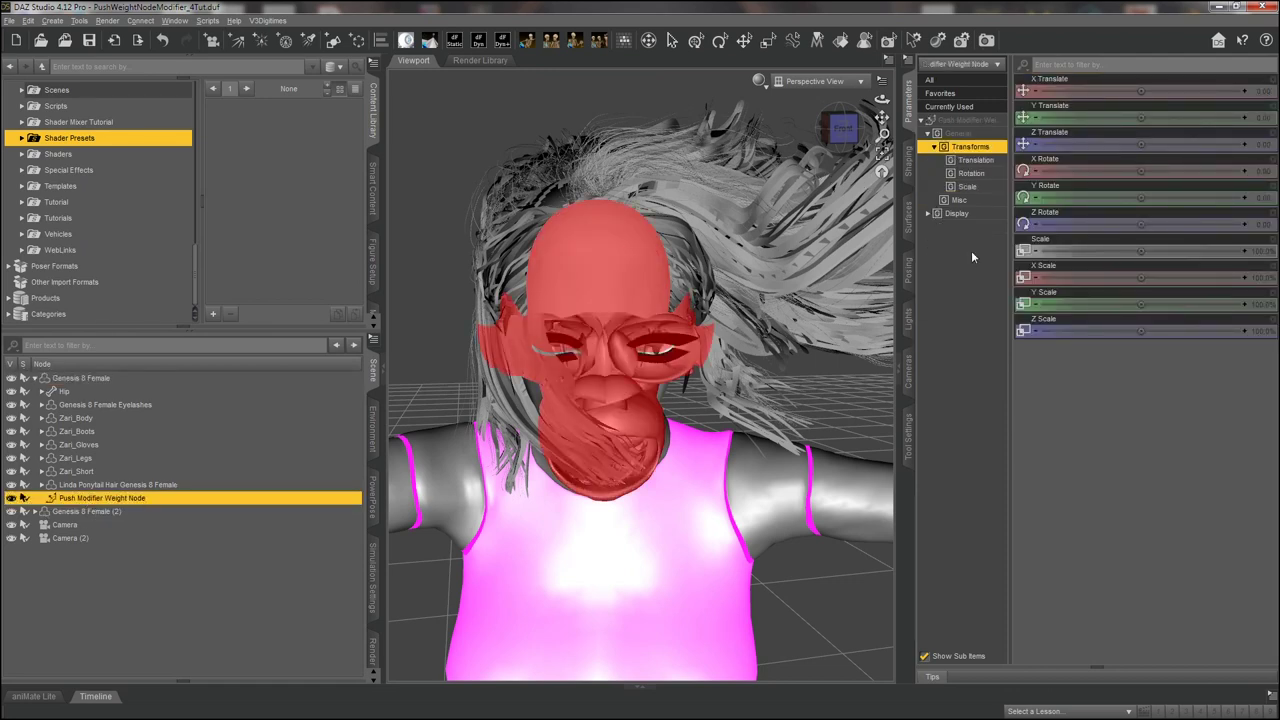
left_click(909, 437)
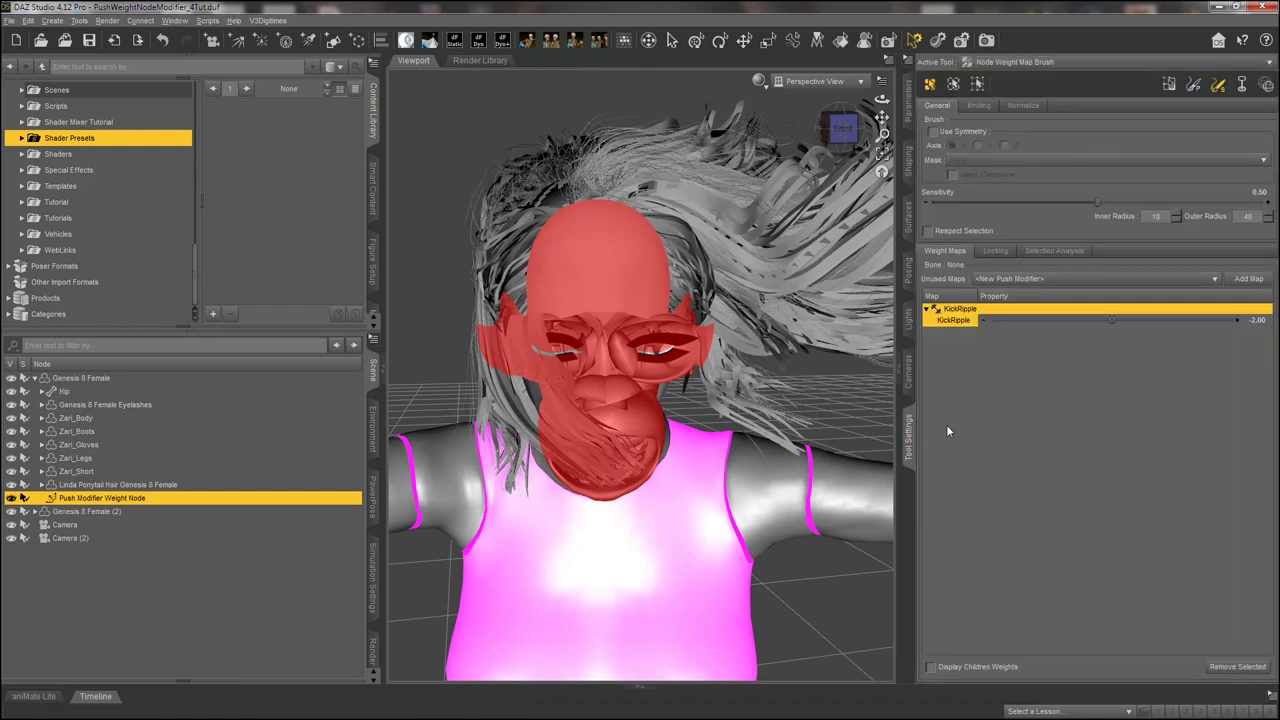
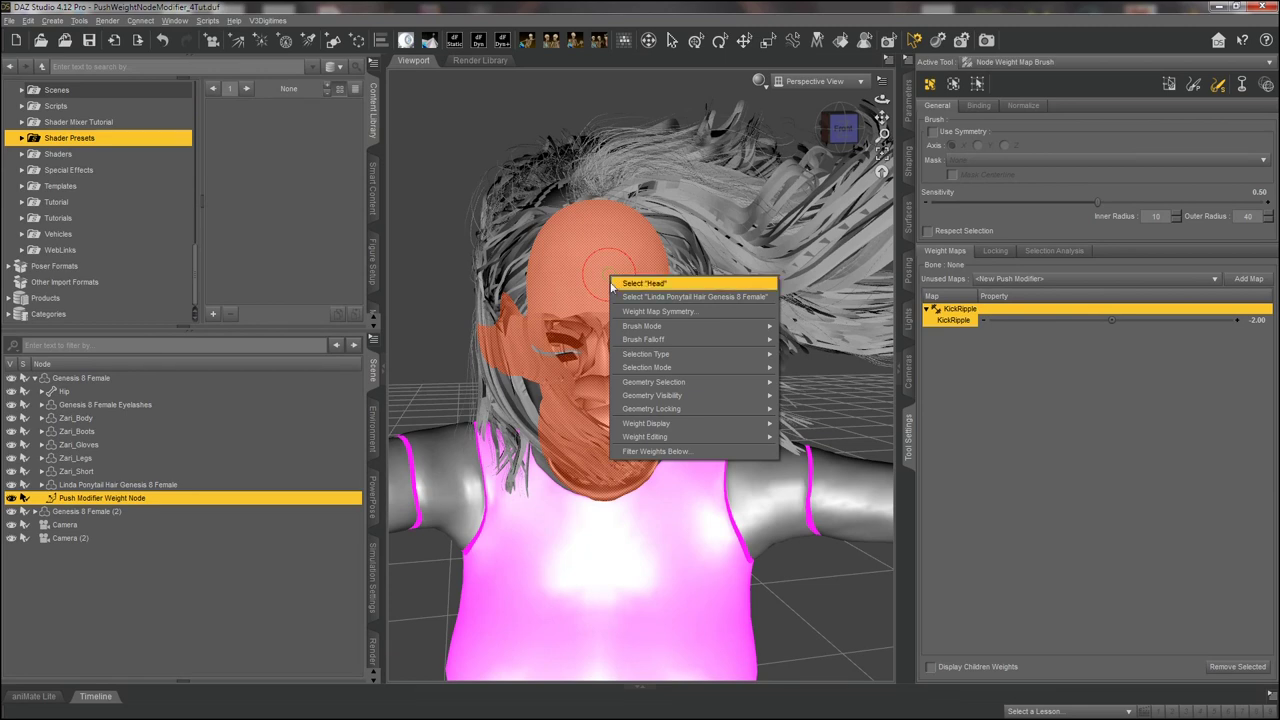
mouse_move(638, 440)
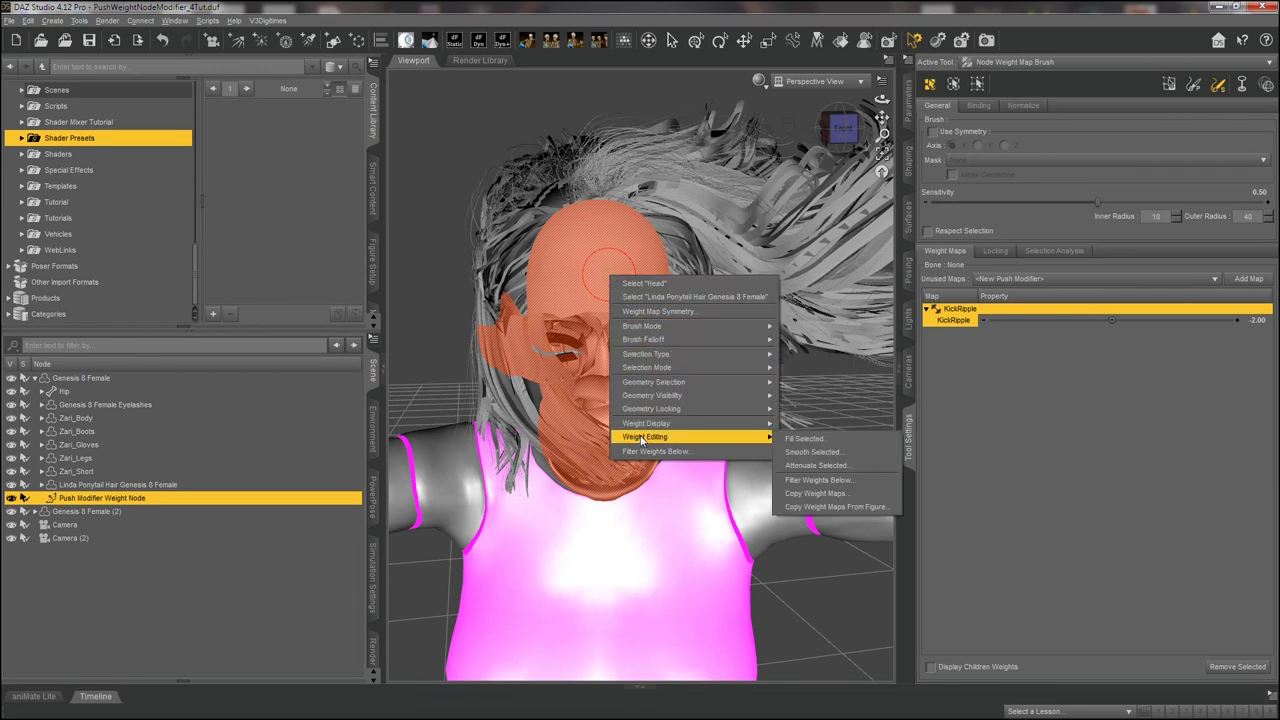
left_click(805, 439)
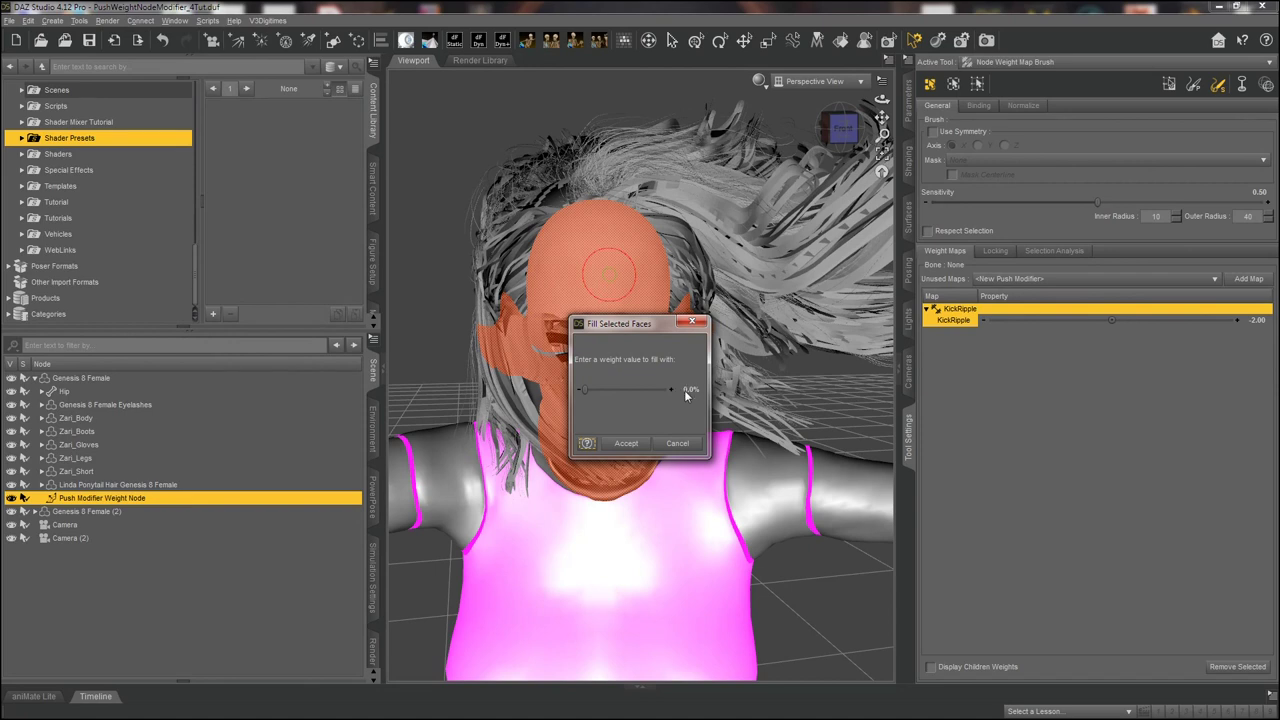
left_click(627, 446)
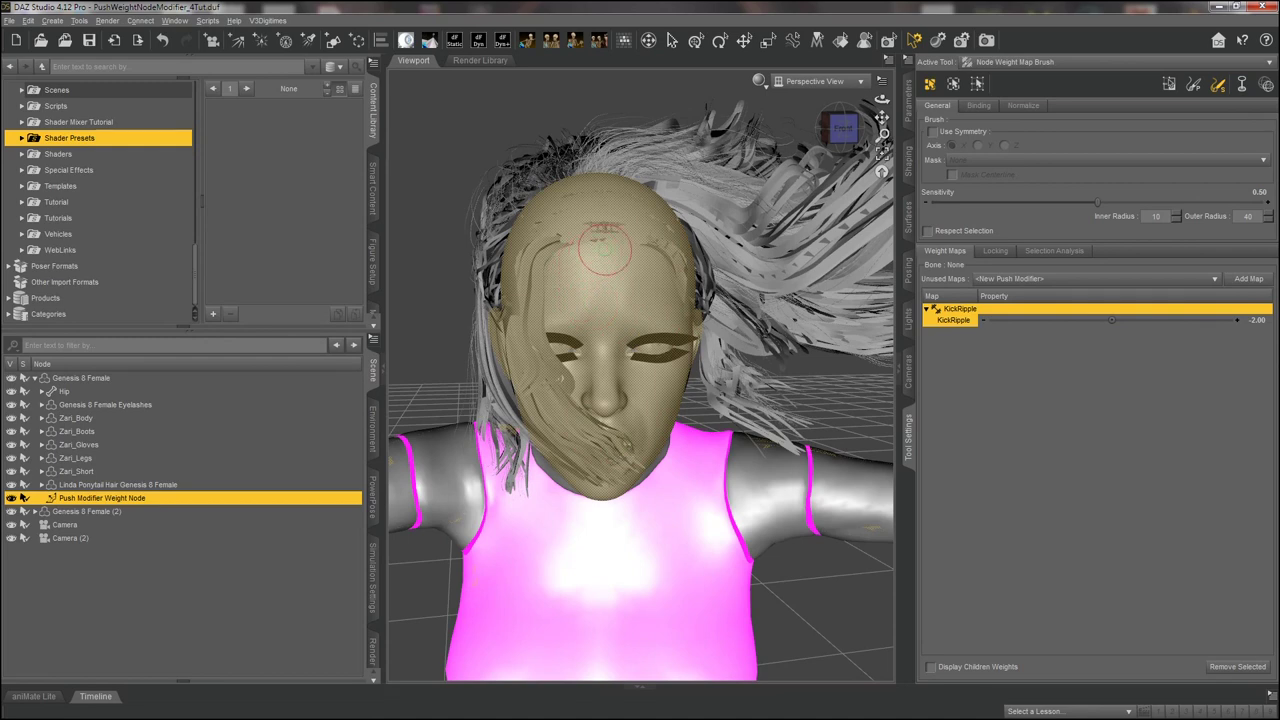
Clear the geometry selection on the Genesis 8 Female mesh.
right_click(606, 248)
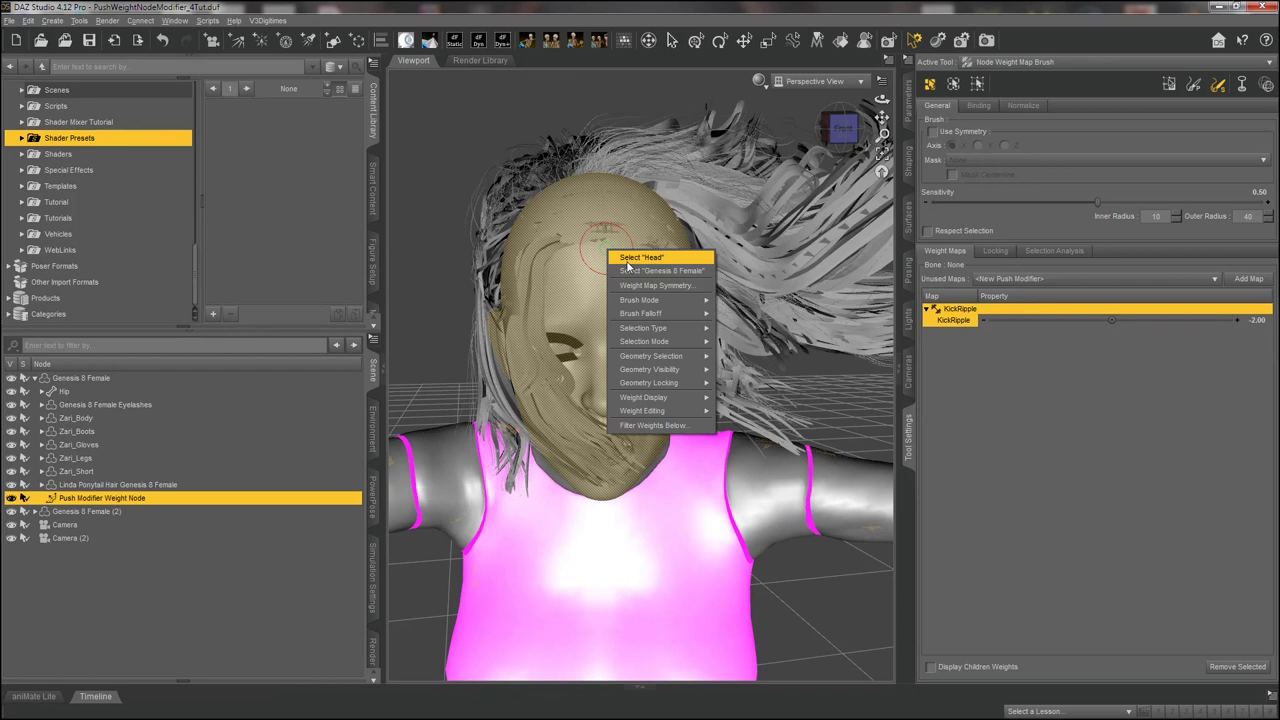
mouse_move(640, 330)
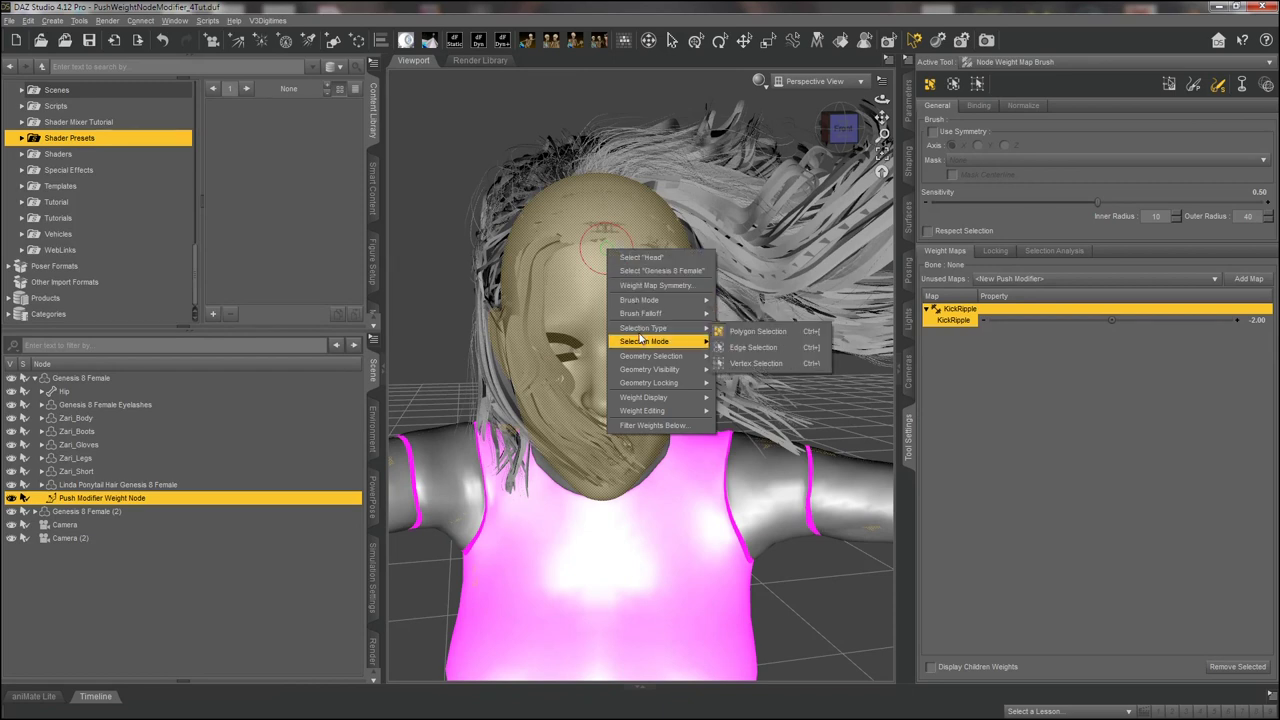
mouse_move(645, 357)
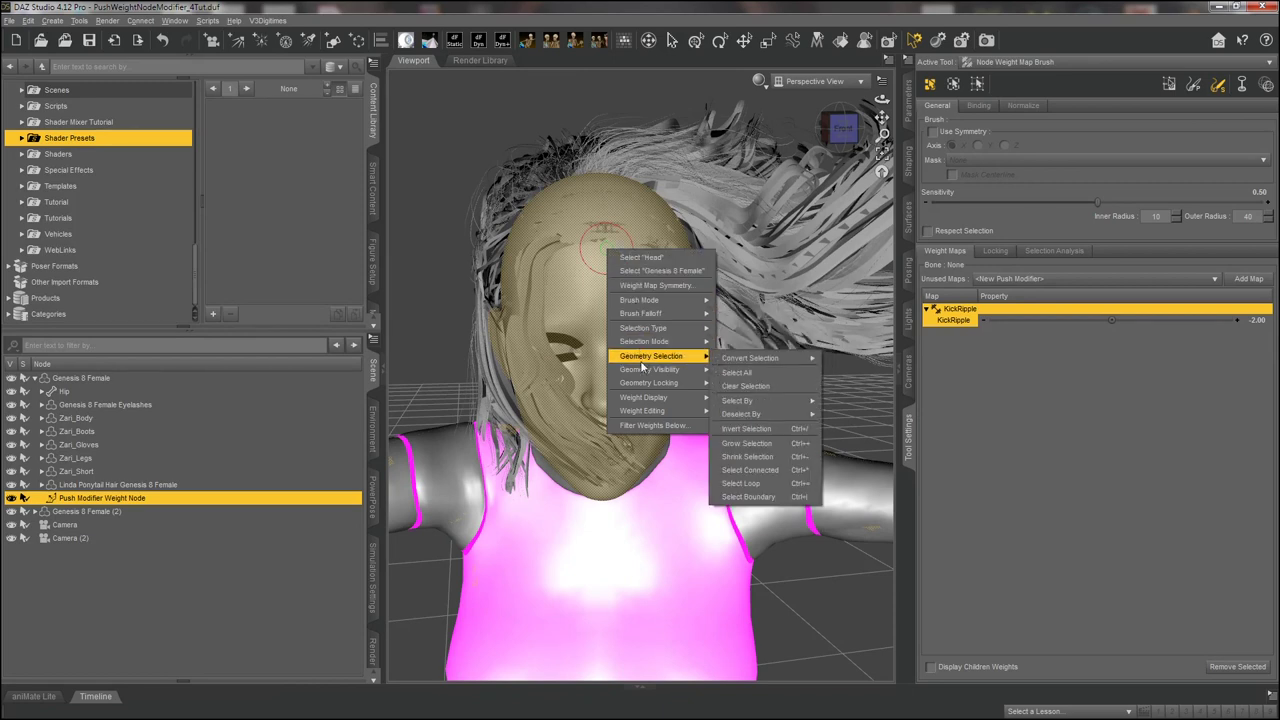
left_click(740, 387)
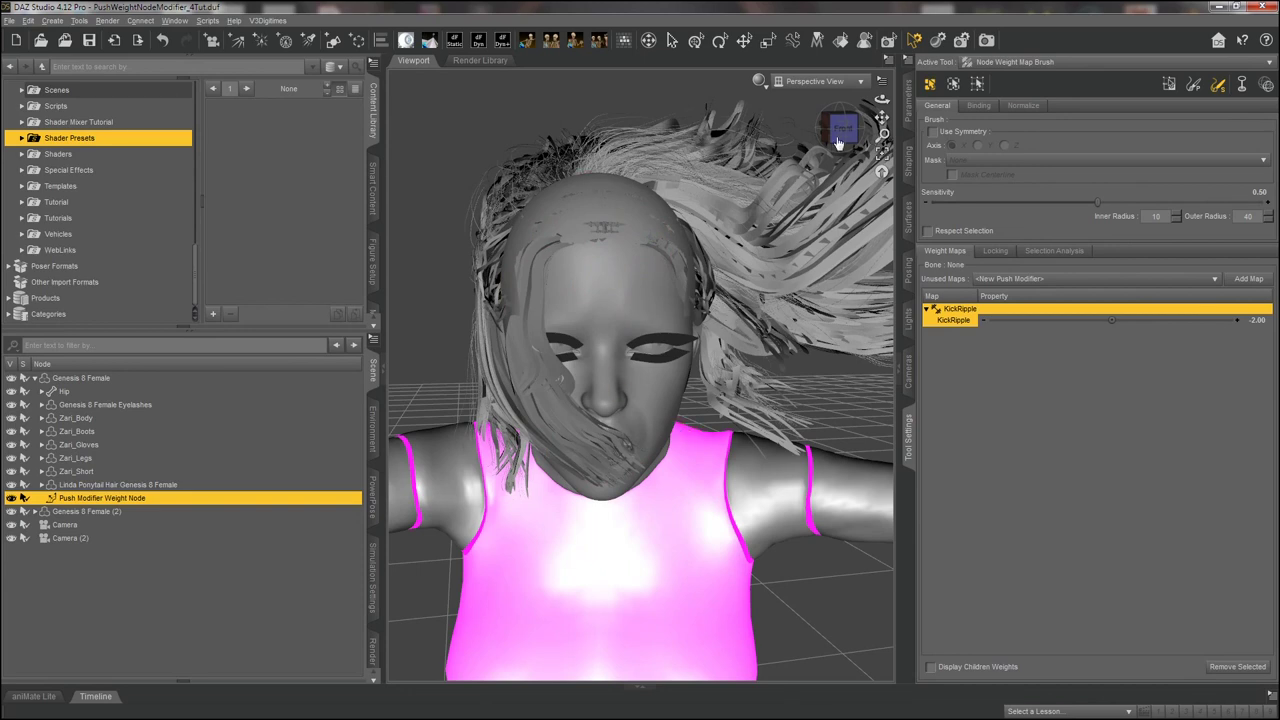
Paint KickRipple weight onto the abdomen around the outline of the kicking boot, using the weight map brush's paint mode.
mouse_move(882, 118)
left_mouse_down()
mouse_move(882, 142)
mouse_move(882, 126)
left_mouse_up()
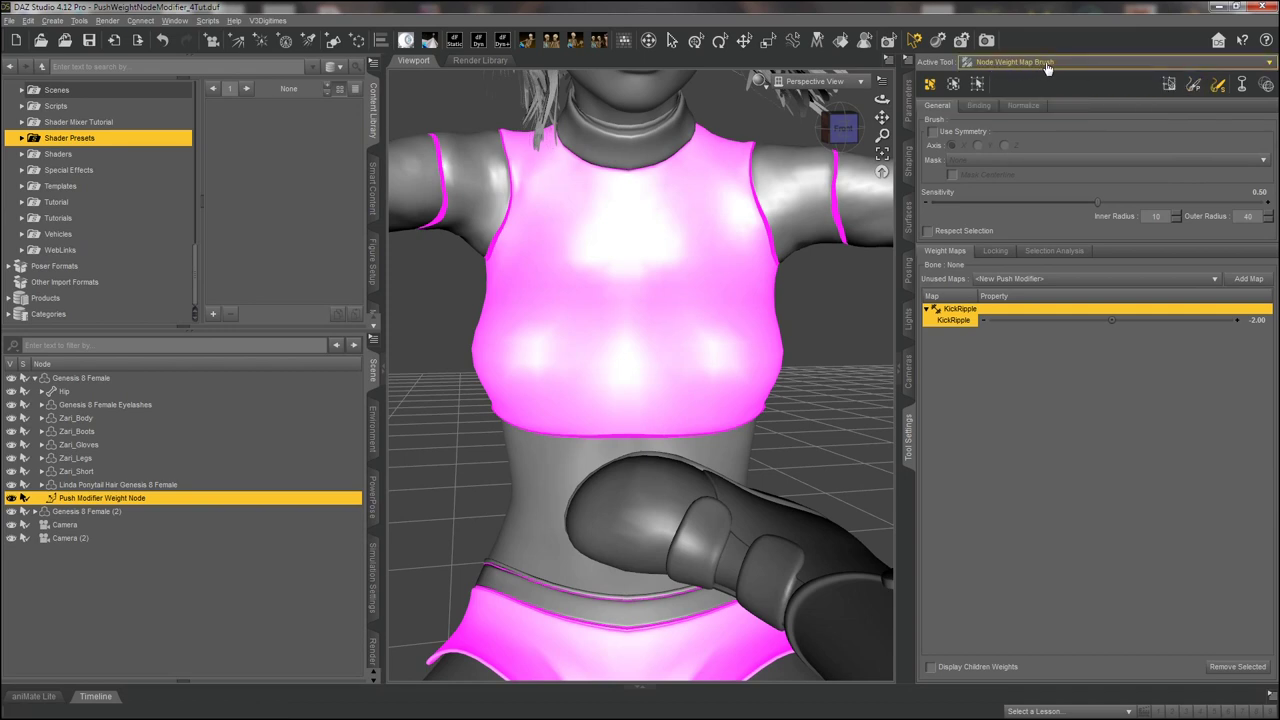
left_click(1194, 86)
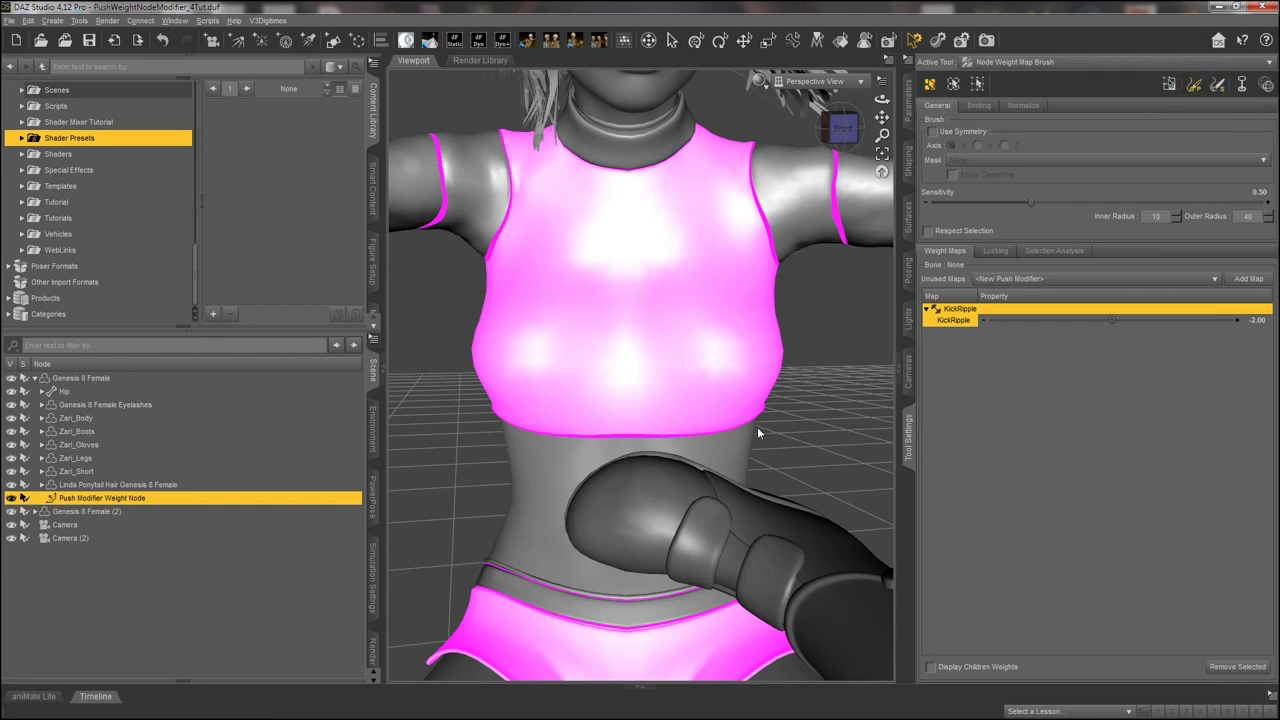
mouse_move(729, 471)
left_mouse_down()
mouse_move(605, 460)
mouse_move(547, 497)
mouse_move(549, 522)
mouse_move(587, 564)
mouse_move(634, 585)
mouse_move(675, 580)
mouse_move(617, 570)
mouse_move(563, 535)
mouse_move(575, 493)
mouse_move(603, 469)
mouse_move(706, 470)
mouse_move(617, 455)
mouse_move(684, 440)
mouse_move(610, 435)
mouse_move(570, 497)
mouse_move(578, 553)
left_mouse_up()
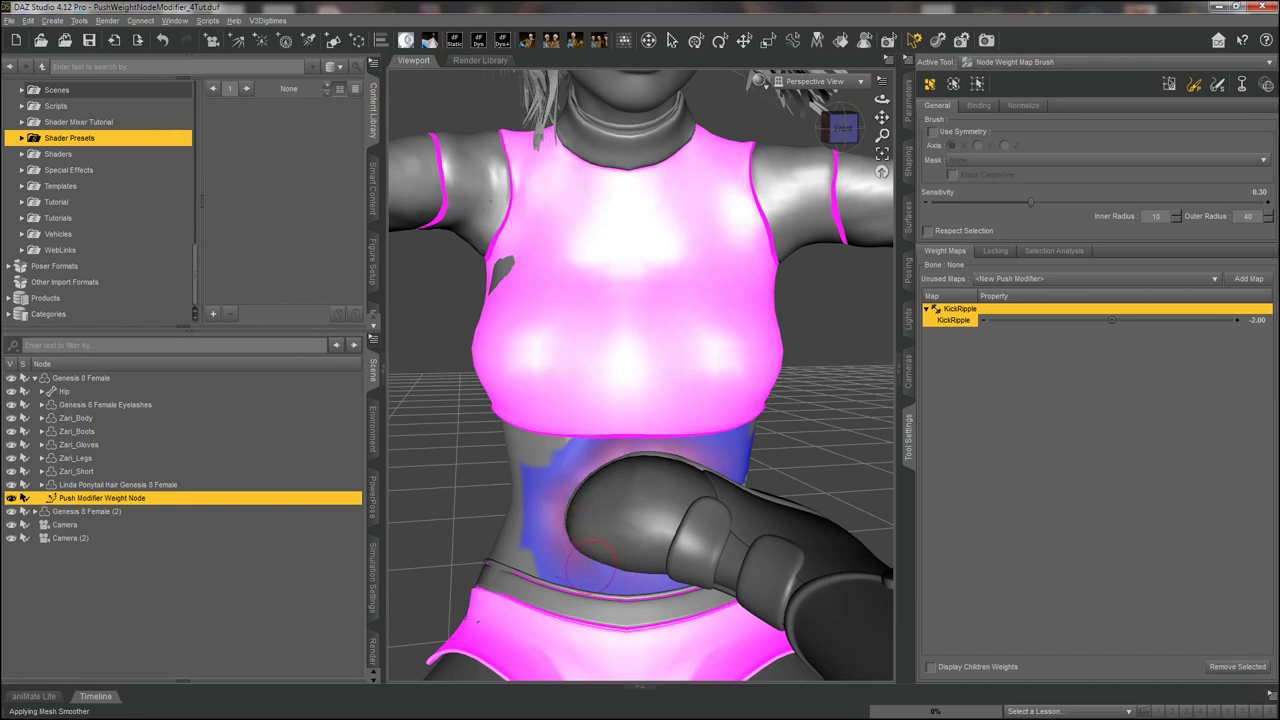
left_click_drag(642, 578, 662, 580)
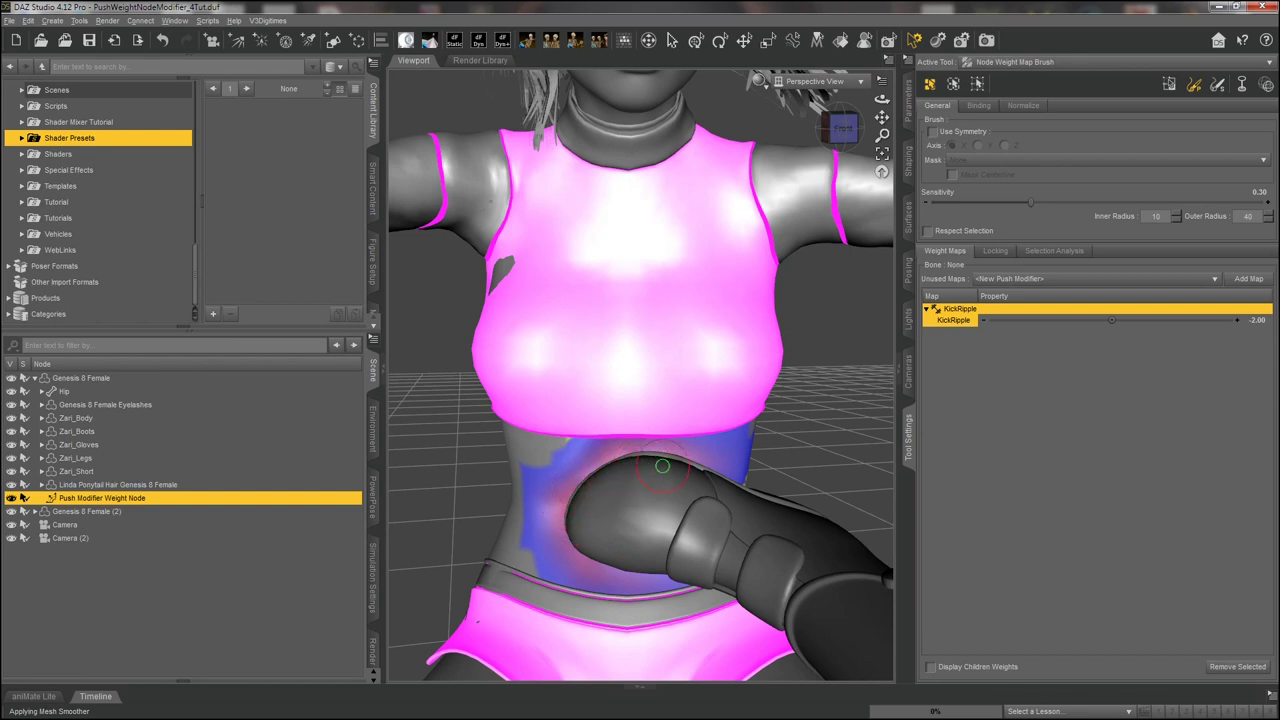
mouse_move(677, 465)
left_mouse_down()
mouse_move(596, 473)
mouse_move(567, 522)
mouse_move(602, 564)
mouse_move(659, 578)
left_mouse_up()
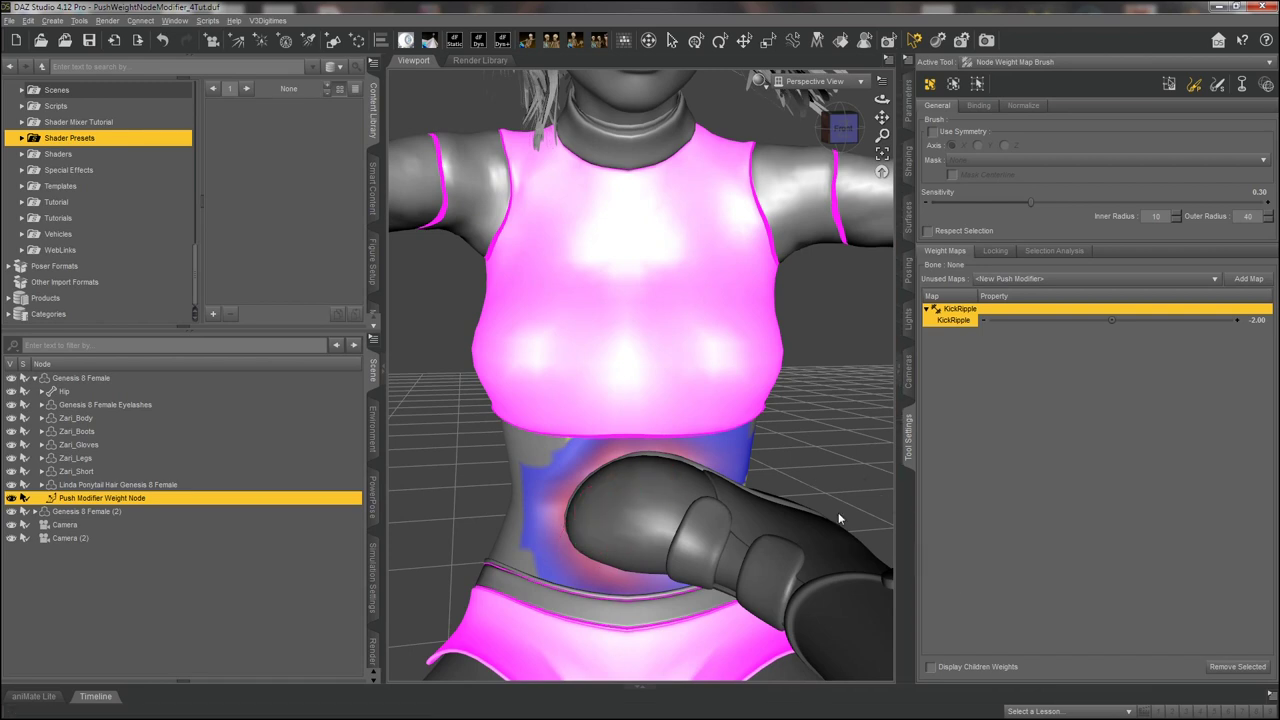
Hide Genesis 8 Female (2) along with her Sci-fi Action belt, boots, gloves, jacket, pants and Classic Bob Hair.
left_click(35, 511)
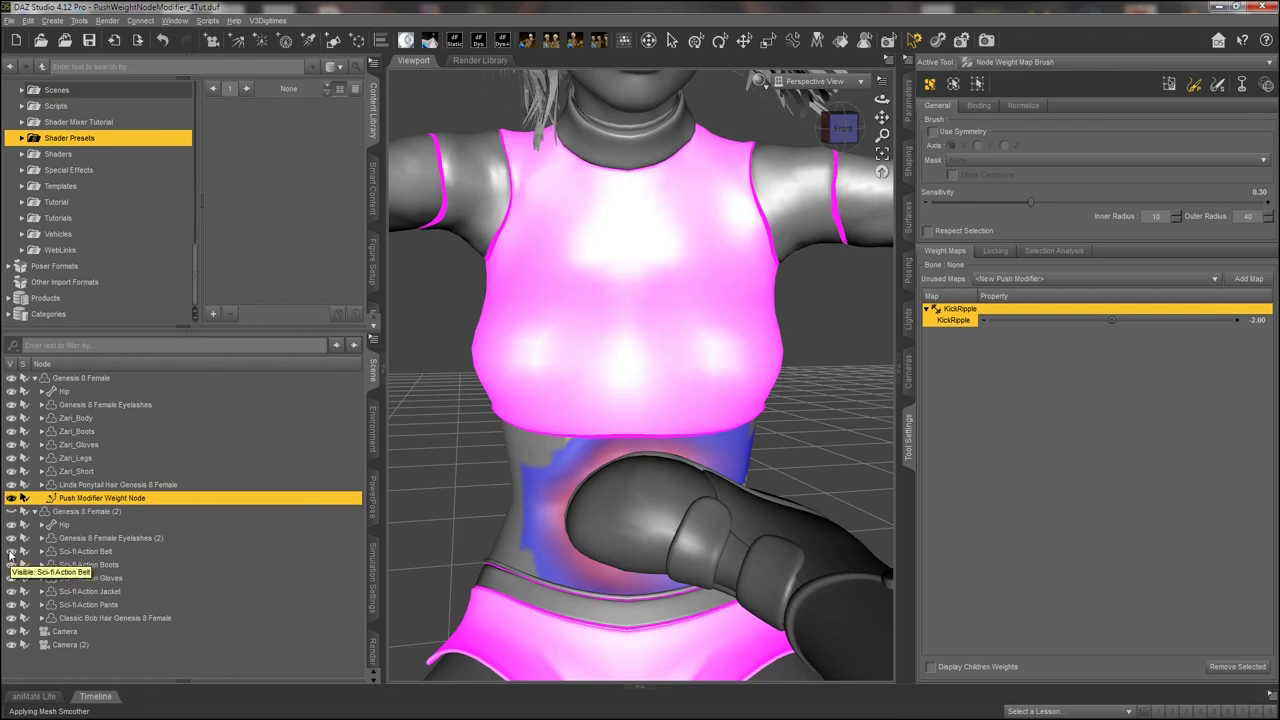
left_click(11, 564)
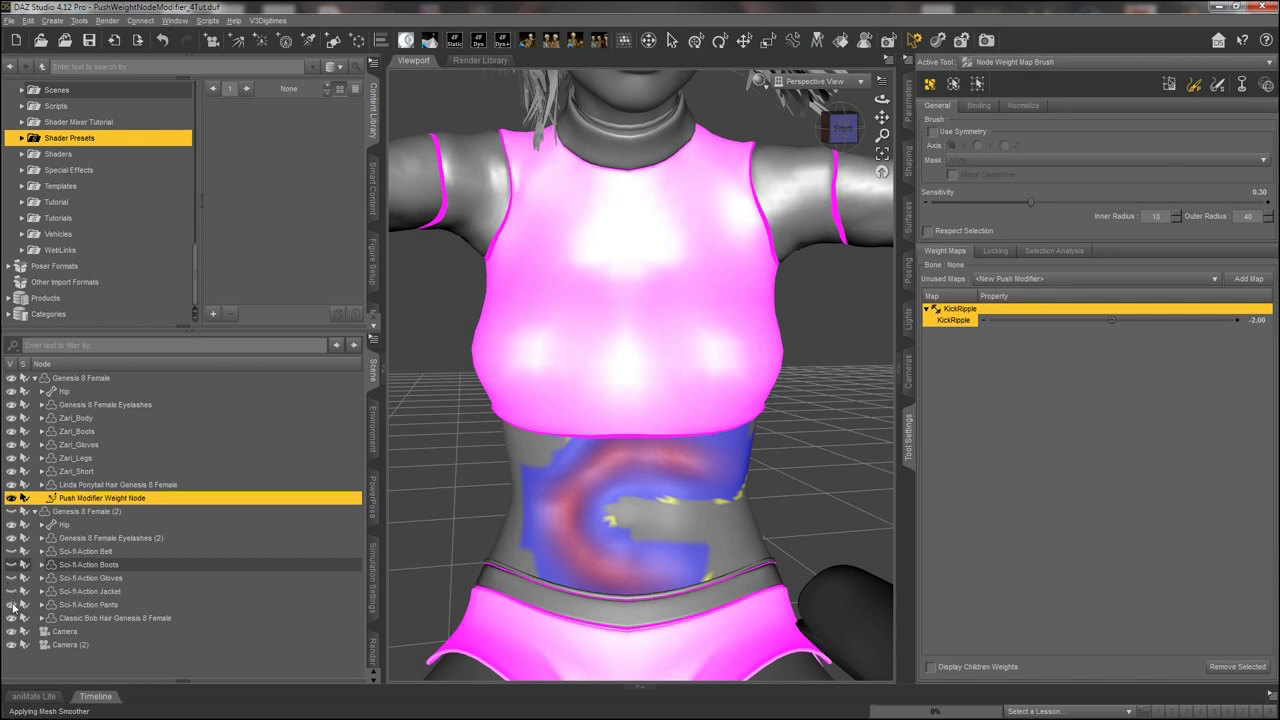
left_click(11, 604)
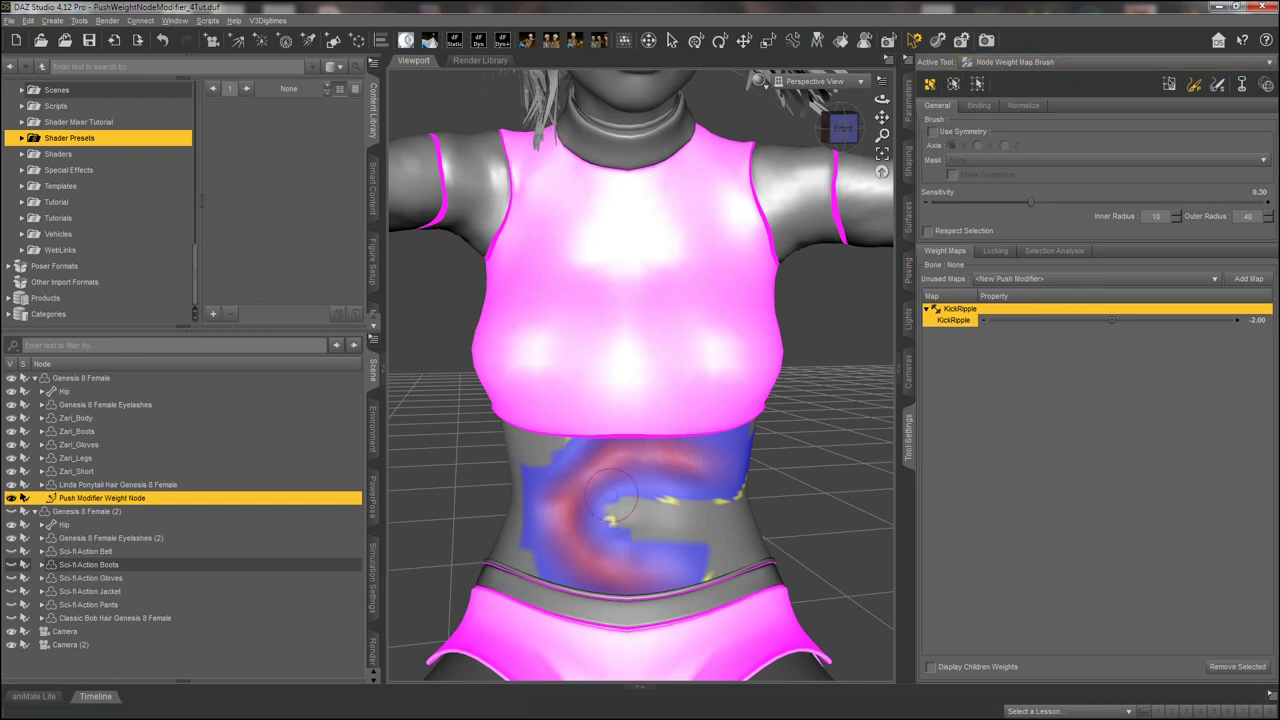
Fill in the impact area at the center of the abdomen with painted KickRipple weight.
mouse_move(682, 488)
left_mouse_down()
mouse_move(621, 487)
mouse_move(595, 525)
mouse_move(599, 543)
mouse_move(680, 548)
mouse_move(672, 516)
mouse_move(574, 508)
mouse_move(653, 517)
mouse_move(651, 504)
mouse_move(631, 509)
mouse_move(654, 524)
mouse_move(646, 508)
mouse_move(619, 520)
mouse_move(635, 543)
mouse_move(605, 533)
mouse_move(722, 545)
left_mouse_up()
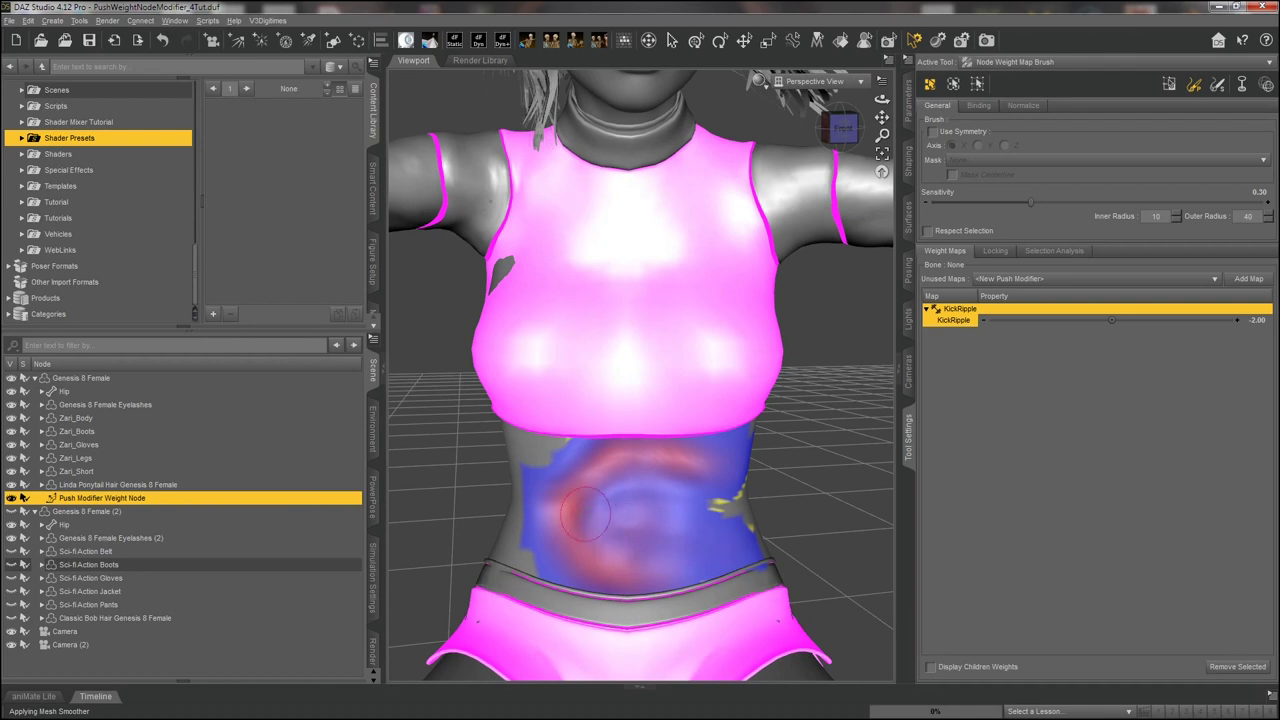
mouse_move(652, 487)
left_mouse_down()
mouse_move(685, 510)
mouse_move(650, 490)
mouse_move(602, 518)
mouse_move(648, 522)
mouse_move(622, 500)
mouse_move(600, 502)
mouse_move(642, 468)
mouse_move(686, 504)
mouse_move(668, 550)
mouse_move(640, 548)
mouse_move(604, 518)
mouse_move(640, 470)
mouse_move(708, 497)
mouse_move(665, 468)
mouse_move(678, 468)
mouse_move(667, 482)
mouse_move(635, 466)
mouse_move(606, 474)
mouse_move(587, 518)
mouse_move(622, 545)
mouse_move(687, 540)
mouse_move(665, 505)
mouse_move(632, 512)
mouse_move(610, 490)
mouse_move(585, 525)
mouse_move(630, 545)
mouse_move(670, 539)
mouse_move(675, 500)
mouse_move(624, 467)
mouse_move(578, 524)
mouse_move(592, 516)
mouse_move(628, 541)
mouse_move(604, 484)
mouse_move(632, 470)
mouse_move(666, 490)
mouse_move(618, 502)
left_mouse_up()
left_click(735, 528)
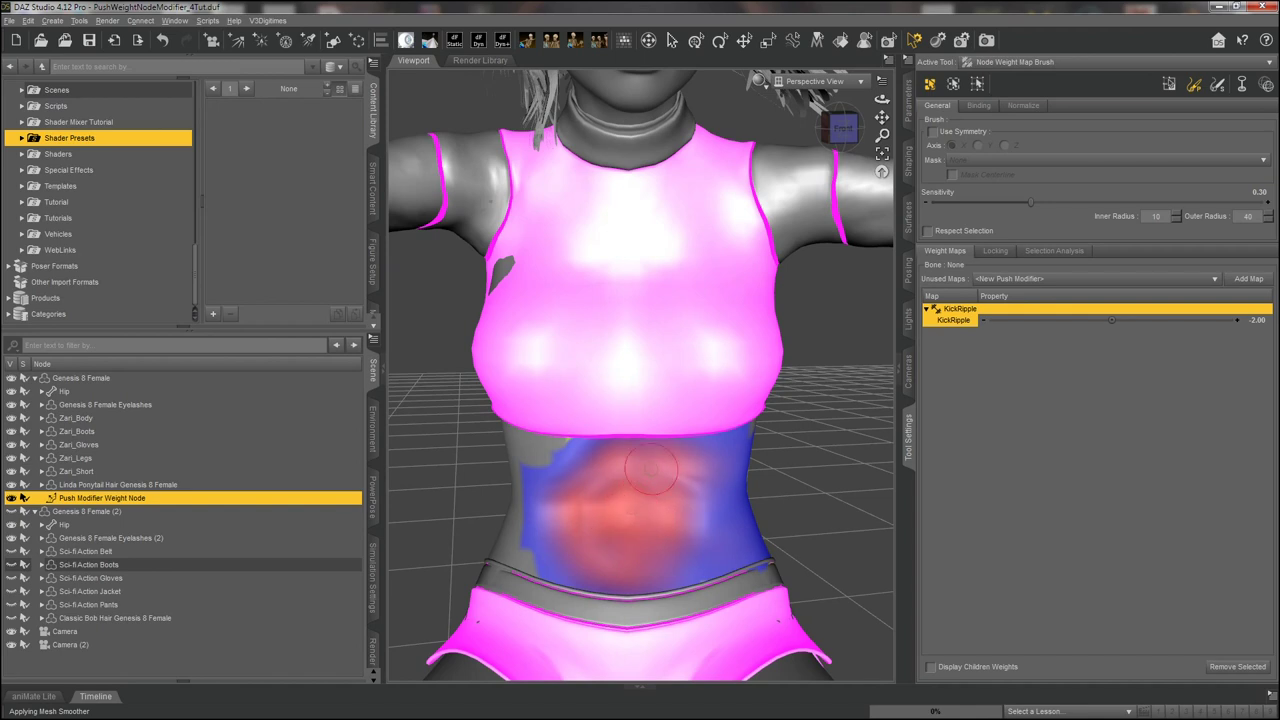
mouse_move(630, 462)
left_mouse_down()
mouse_move(564, 520)
mouse_move(613, 474)
mouse_move(582, 491)
mouse_move(607, 489)
mouse_move(586, 519)
mouse_move(603, 548)
left_mouse_up()
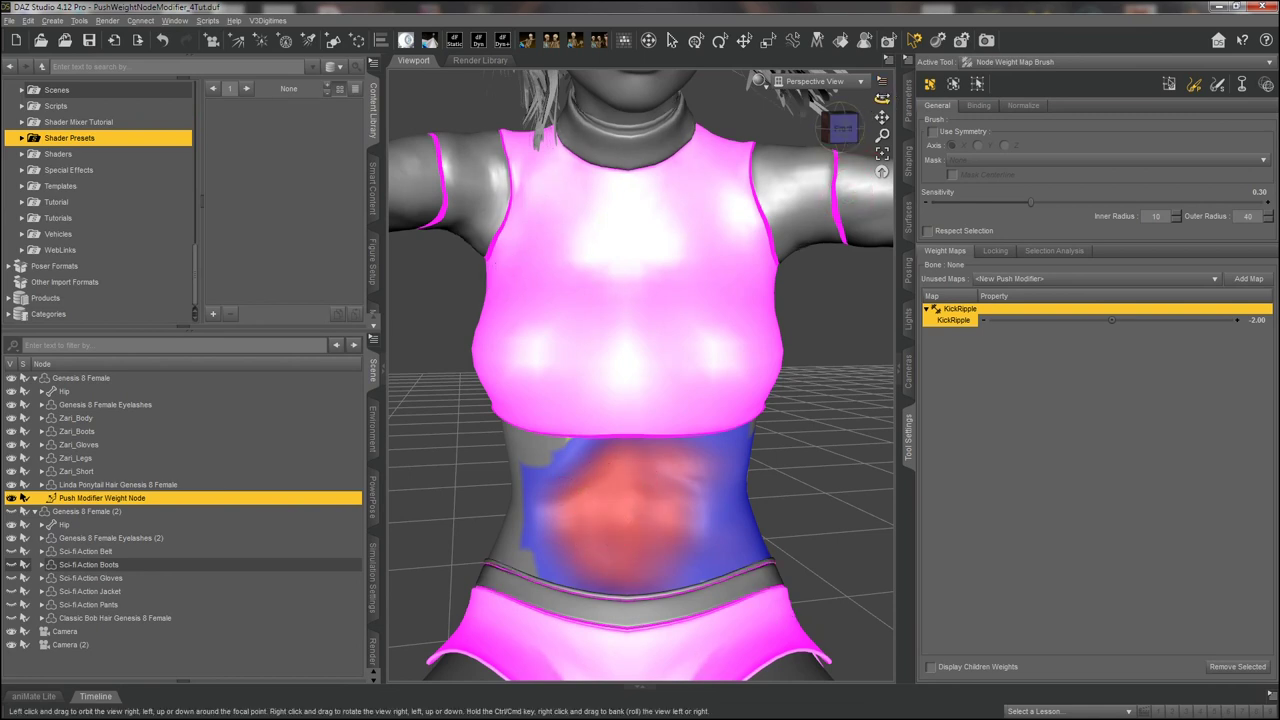
Strengthen the impact area's weight and paint a separate curved ripple band along the side of the waist.
mouse_move(881, 99)
left_mouse_down()
mouse_move(762, 104)
mouse_move(815, 102)
left_mouse_up()
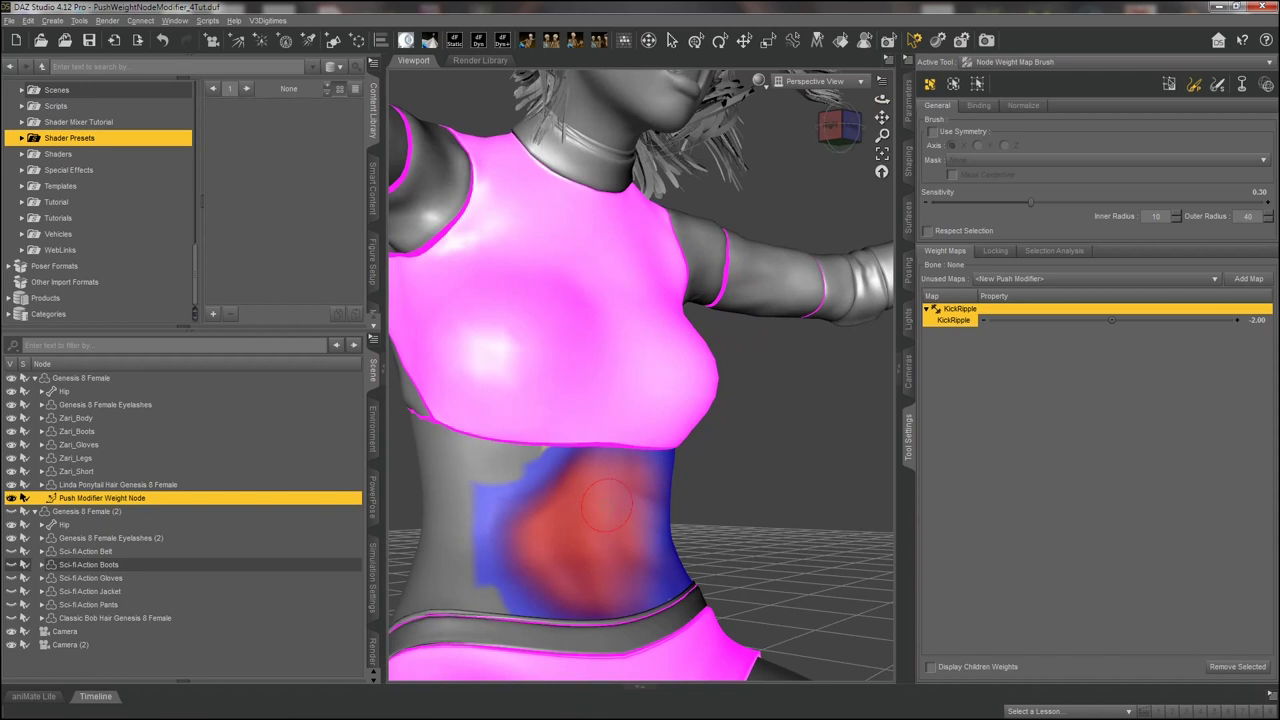
left_click_drag(617, 490, 627, 555)
mouse_move(497, 458)
left_mouse_down()
mouse_move(450, 565)
mouse_move(462, 590)
mouse_move(468, 514)
mouse_move(500, 455)
mouse_move(440, 482)
mouse_move(450, 537)
left_mouse_up()
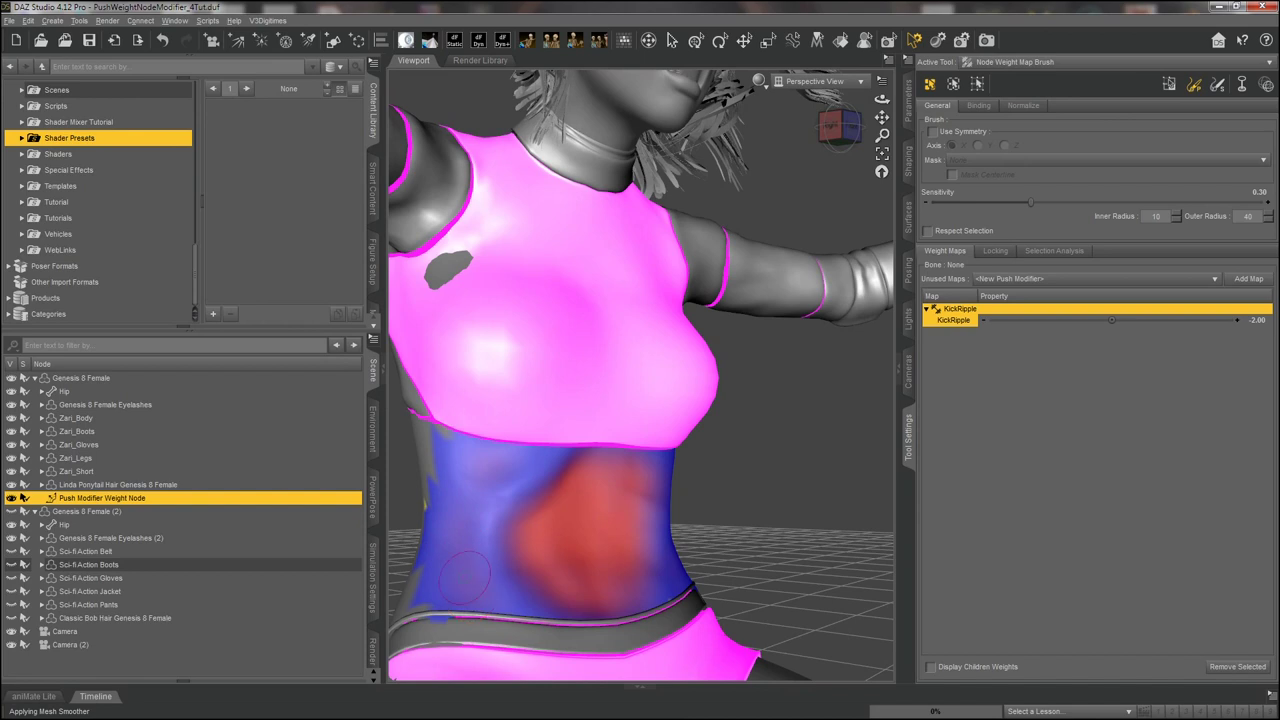
mouse_move(461, 563)
left_mouse_down()
mouse_move(472, 493)
mouse_move(509, 456)
mouse_move(457, 517)
mouse_move(478, 480)
mouse_move(520, 456)
mouse_move(493, 471)
mouse_move(468, 518)
mouse_move(481, 480)
mouse_move(460, 527)
left_mouse_up()
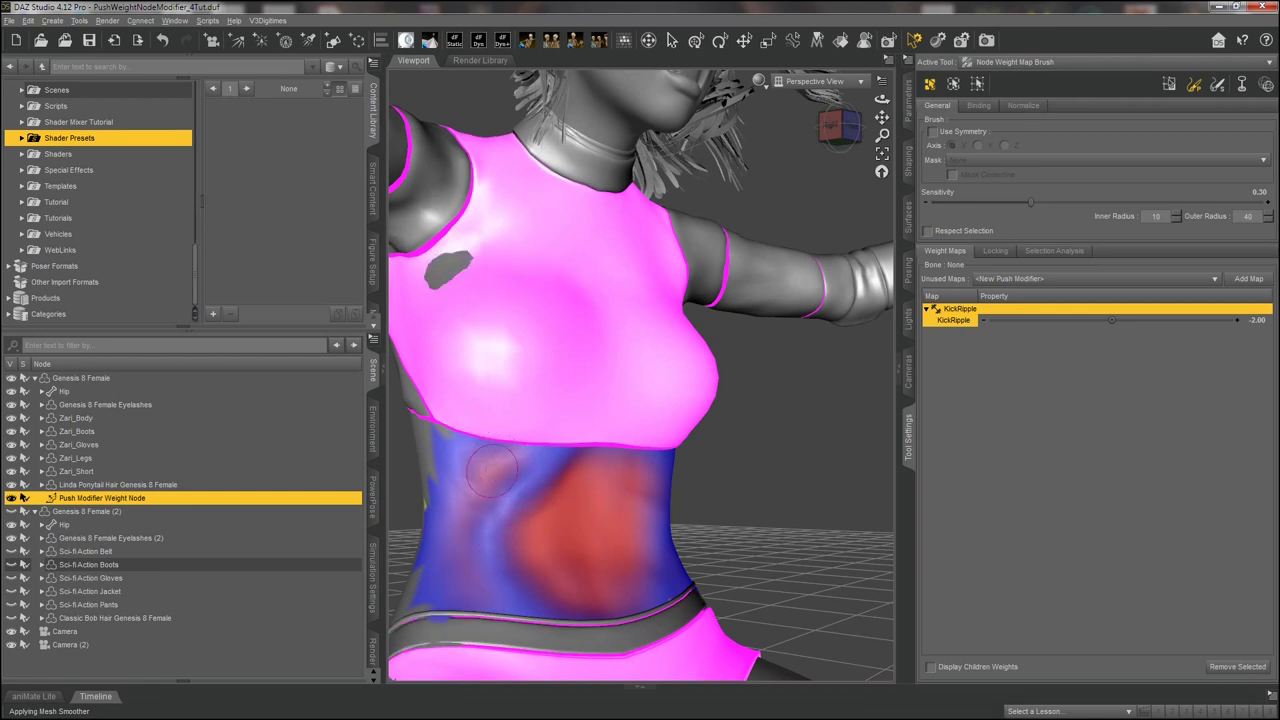
left_click_drag(470, 560, 480, 592)
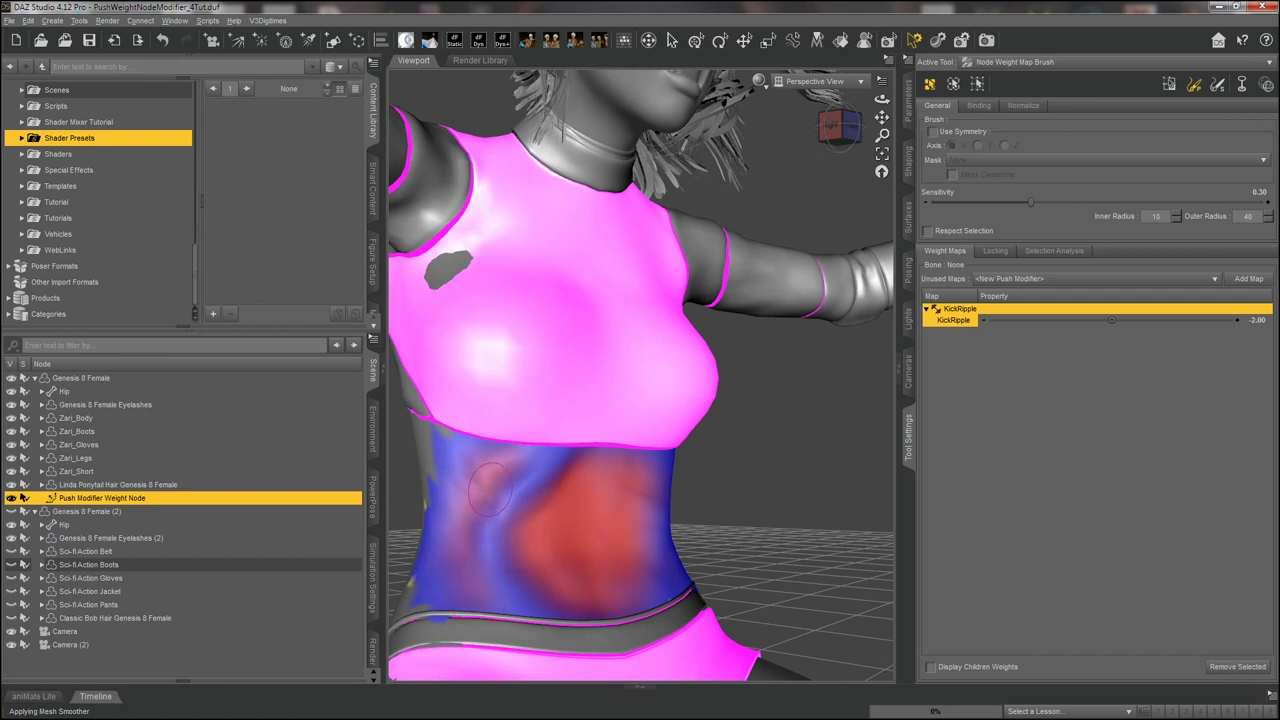
left_click_drag(503, 470, 457, 522)
mouse_move(457, 538)
left_mouse_down()
mouse_move(462, 510)
mouse_move(517, 448)
mouse_move(475, 487)
mouse_move(460, 475)
mouse_move(460, 495)
mouse_move(479, 491)
mouse_move(465, 460)
mouse_move(452, 520)
mouse_move(481, 566)
left_mouse_up()
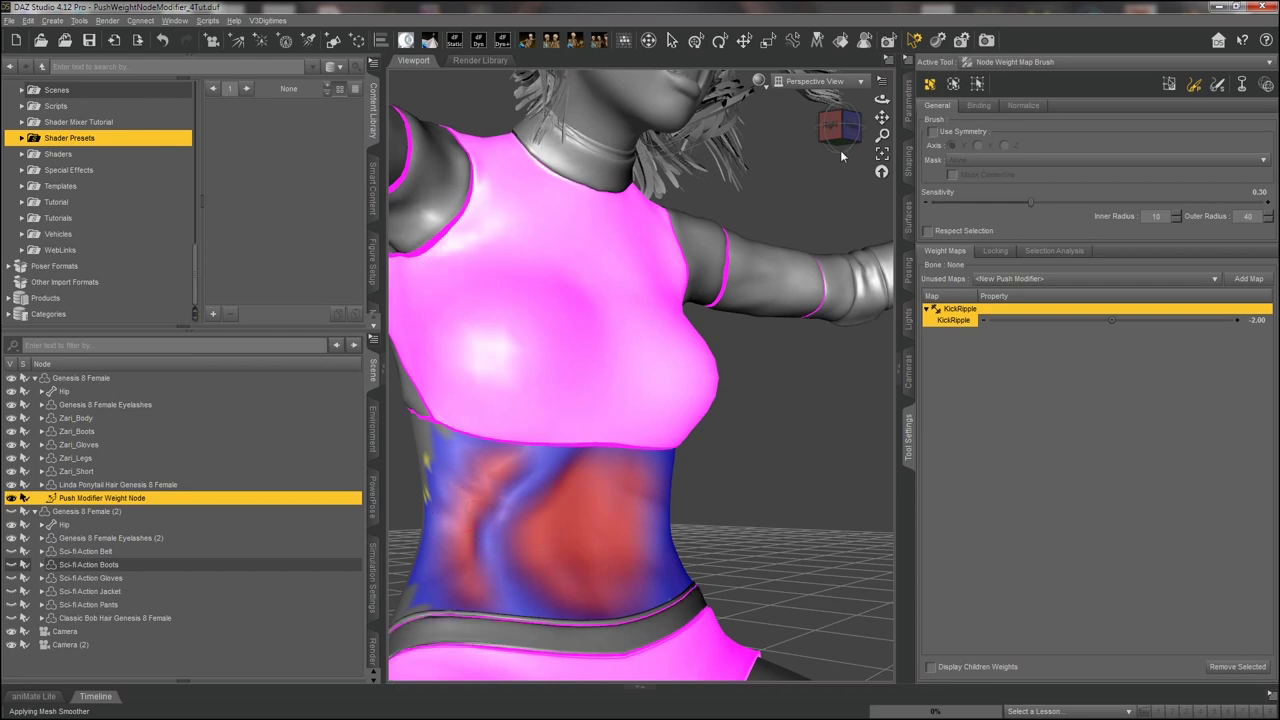
Reduce the painted weight in the valley between the side ripple band and the central impact area.
left_click_drag(881, 99, 740, 110)
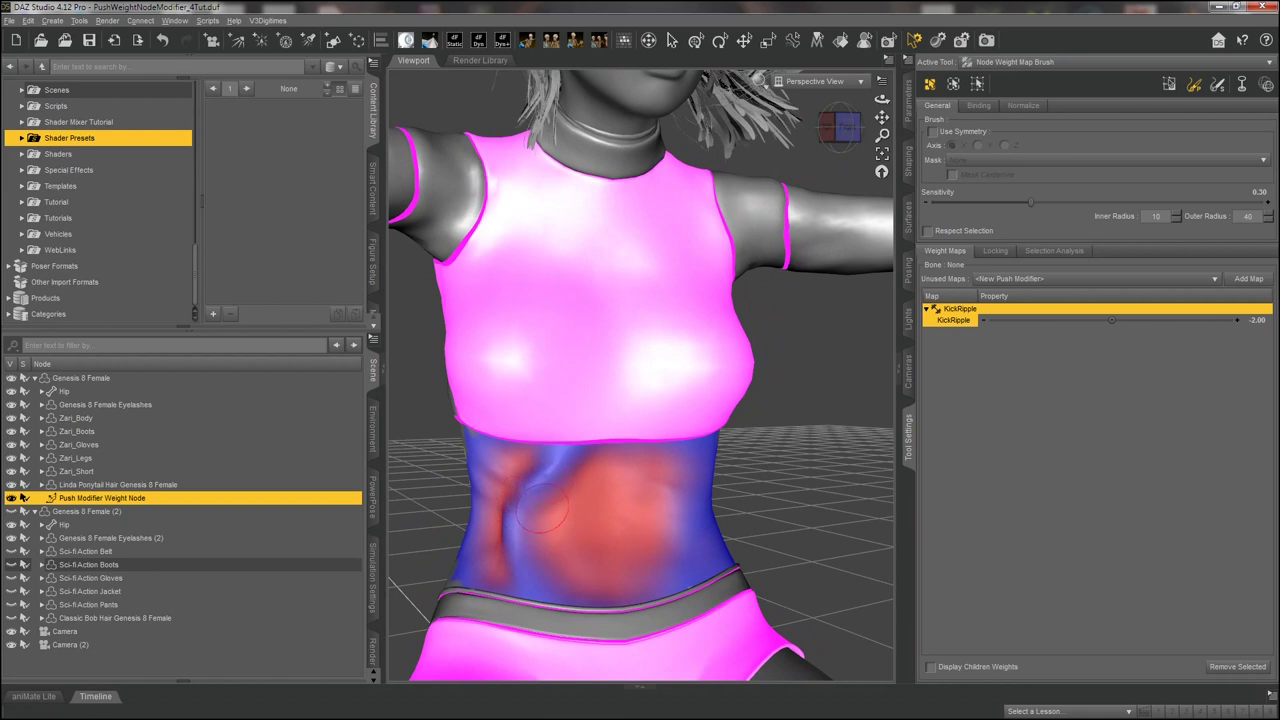
left_click_drag(541, 511, 549, 466)
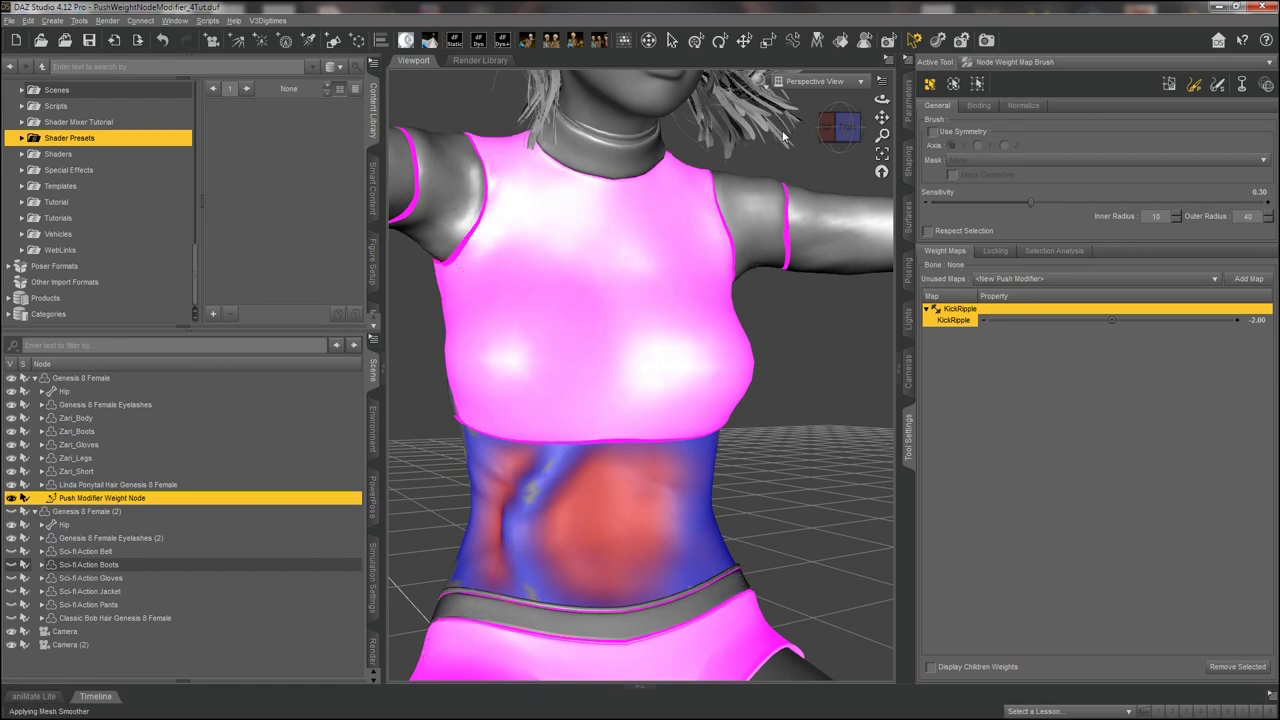
mouse_move(881, 100)
left_mouse_down()
mouse_move(840, 102)
mouse_move(881, 100)
mouse_move(862, 102)
left_mouse_up()
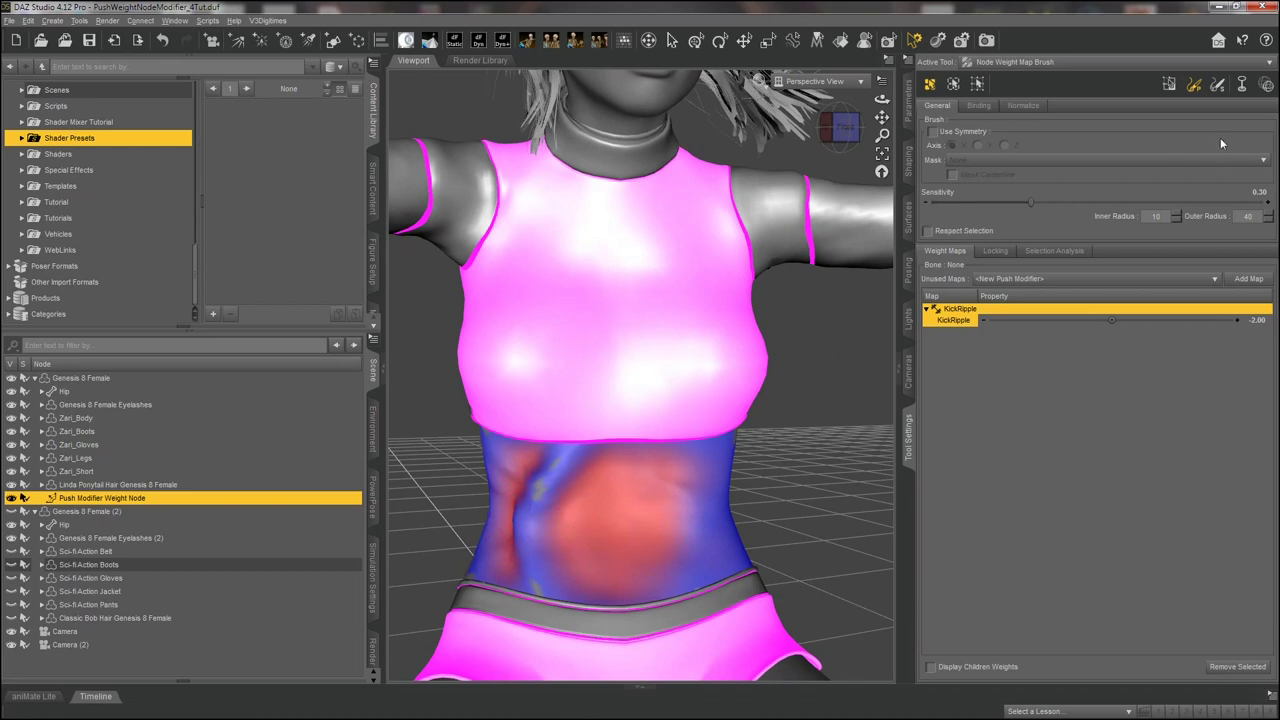
Smooth the KickRipple weight across the central impact area and the side ripple band from the front.
left_click(1218, 88)
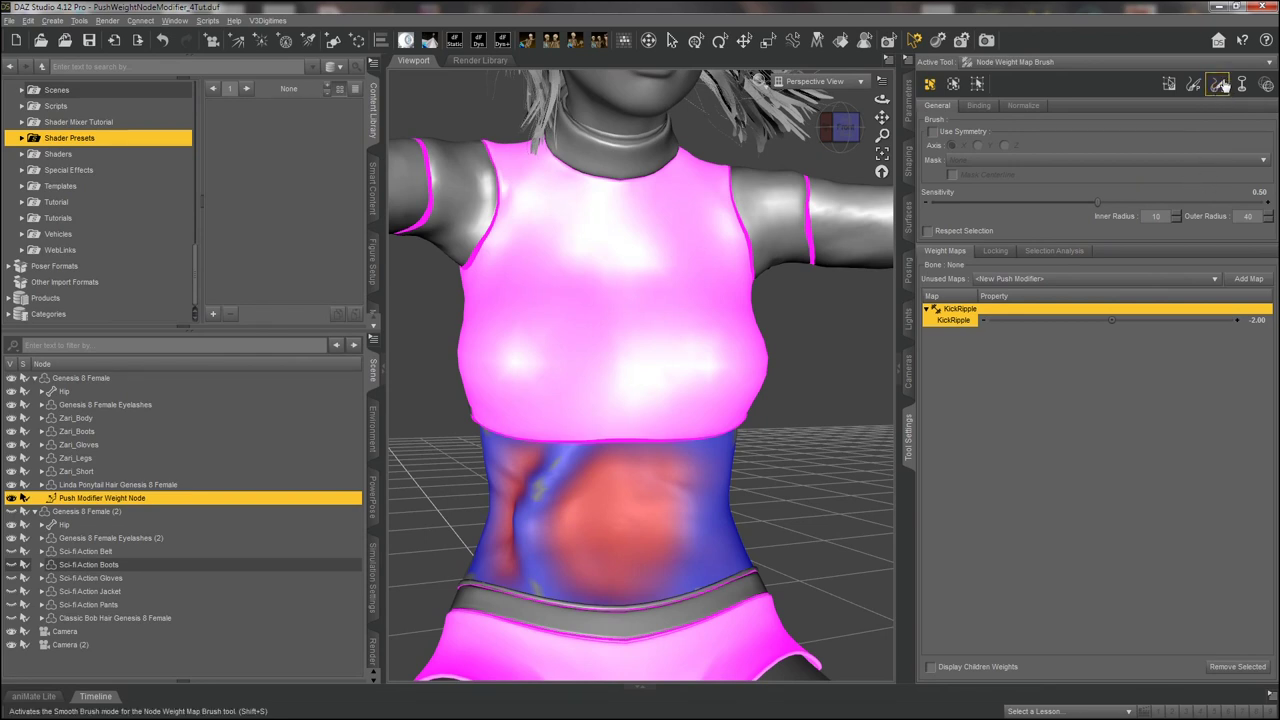
mouse_move(682, 476)
left_mouse_down()
mouse_move(676, 534)
mouse_move(659, 475)
mouse_move(688, 530)
mouse_move(662, 475)
mouse_move(639, 510)
mouse_move(676, 509)
mouse_move(654, 478)
mouse_move(680, 486)
mouse_move(686, 472)
mouse_move(596, 449)
mouse_move(587, 482)
mouse_move(565, 490)
mouse_move(566, 536)
mouse_move(571, 483)
mouse_move(566, 527)
left_mouse_up()
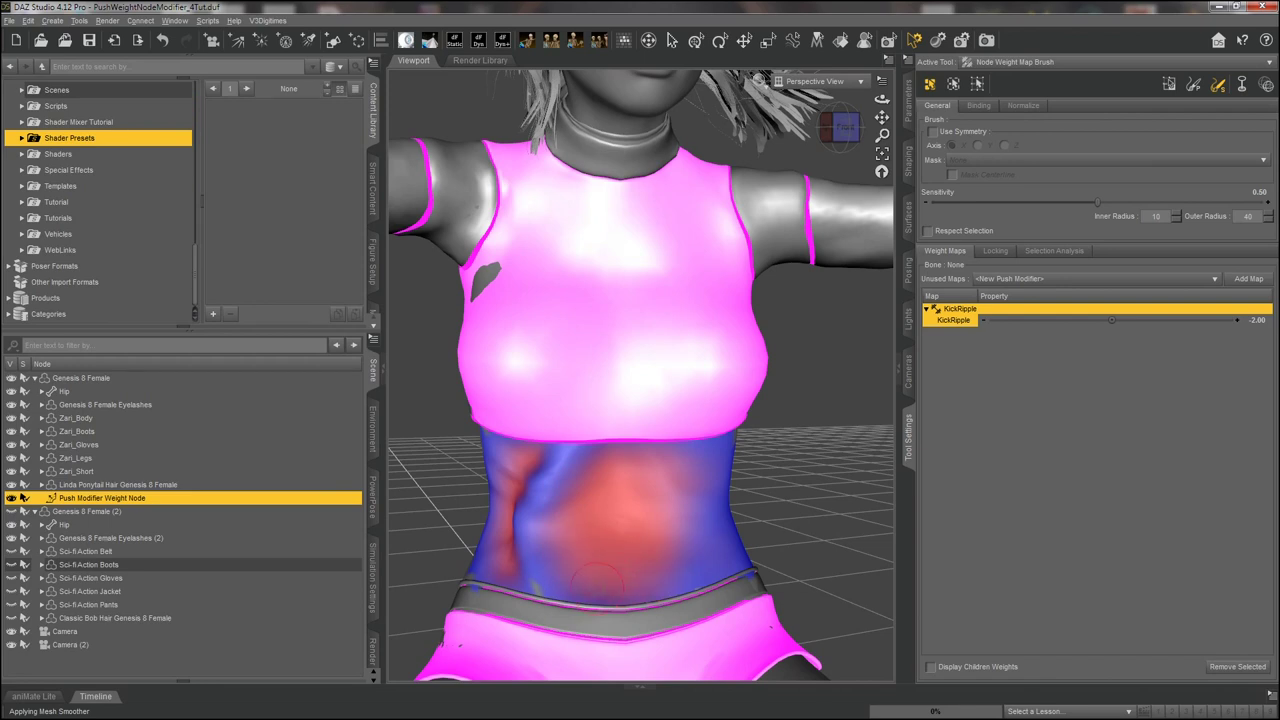
mouse_move(667, 507)
left_mouse_down()
mouse_move(627, 544)
mouse_move(638, 553)
mouse_move(653, 505)
mouse_move(611, 492)
mouse_move(632, 530)
mouse_move(657, 518)
mouse_move(620, 482)
mouse_move(631, 513)
mouse_move(667, 517)
mouse_move(641, 496)
mouse_move(602, 512)
mouse_move(617, 546)
mouse_move(616, 518)
mouse_move(607, 539)
mouse_move(627, 484)
mouse_move(624, 537)
mouse_move(622, 518)
mouse_move(602, 532)
mouse_move(646, 513)
mouse_move(644, 484)
mouse_move(630, 534)
mouse_move(658, 488)
mouse_move(678, 540)
mouse_move(696, 424)
mouse_move(705, 509)
mouse_move(678, 502)
mouse_move(673, 541)
mouse_move(674, 470)
mouse_move(678, 533)
mouse_move(652, 479)
mouse_move(641, 531)
mouse_move(624, 495)
mouse_move(592, 475)
mouse_move(590, 553)
mouse_move(612, 500)
mouse_move(628, 505)
mouse_move(593, 510)
mouse_move(537, 585)
mouse_move(495, 598)
mouse_move(541, 553)
mouse_move(545, 435)
mouse_move(484, 503)
left_mouse_up()
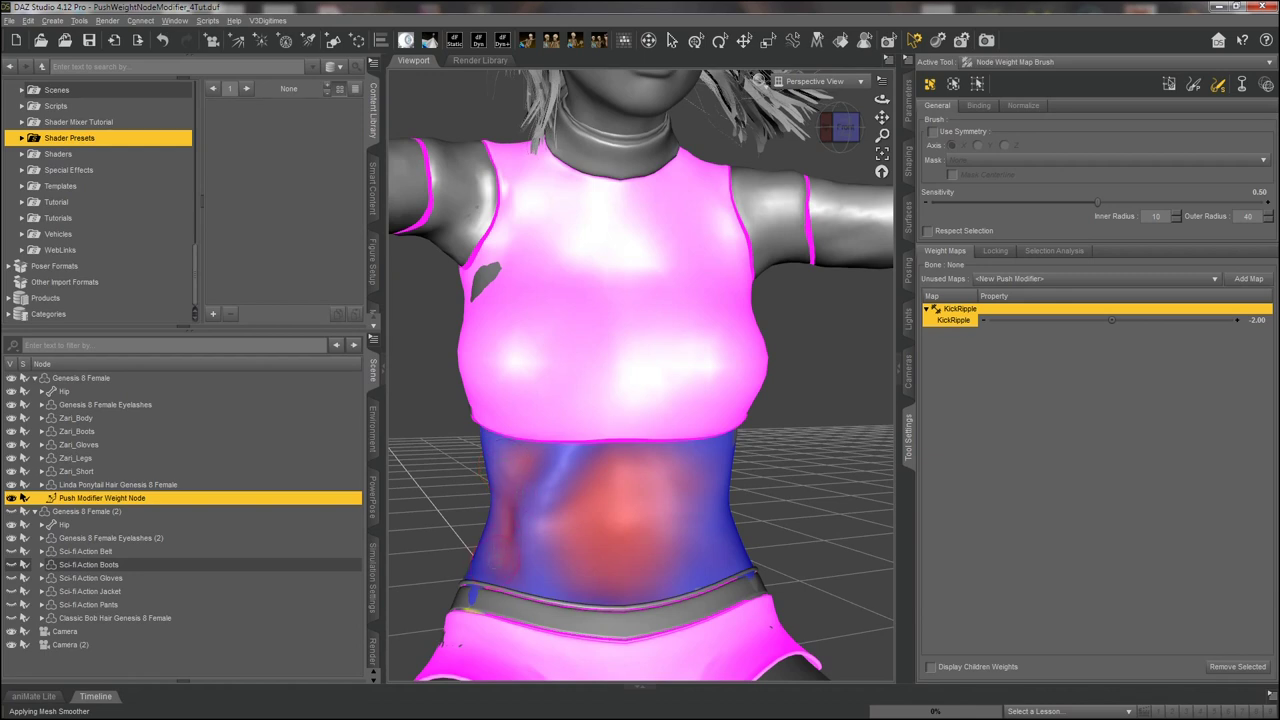
mouse_move(536, 454)
left_mouse_down()
mouse_move(556, 448)
mouse_move(548, 552)
mouse_move(556, 440)
mouse_move(568, 432)
mouse_move(458, 532)
left_mouse_up()
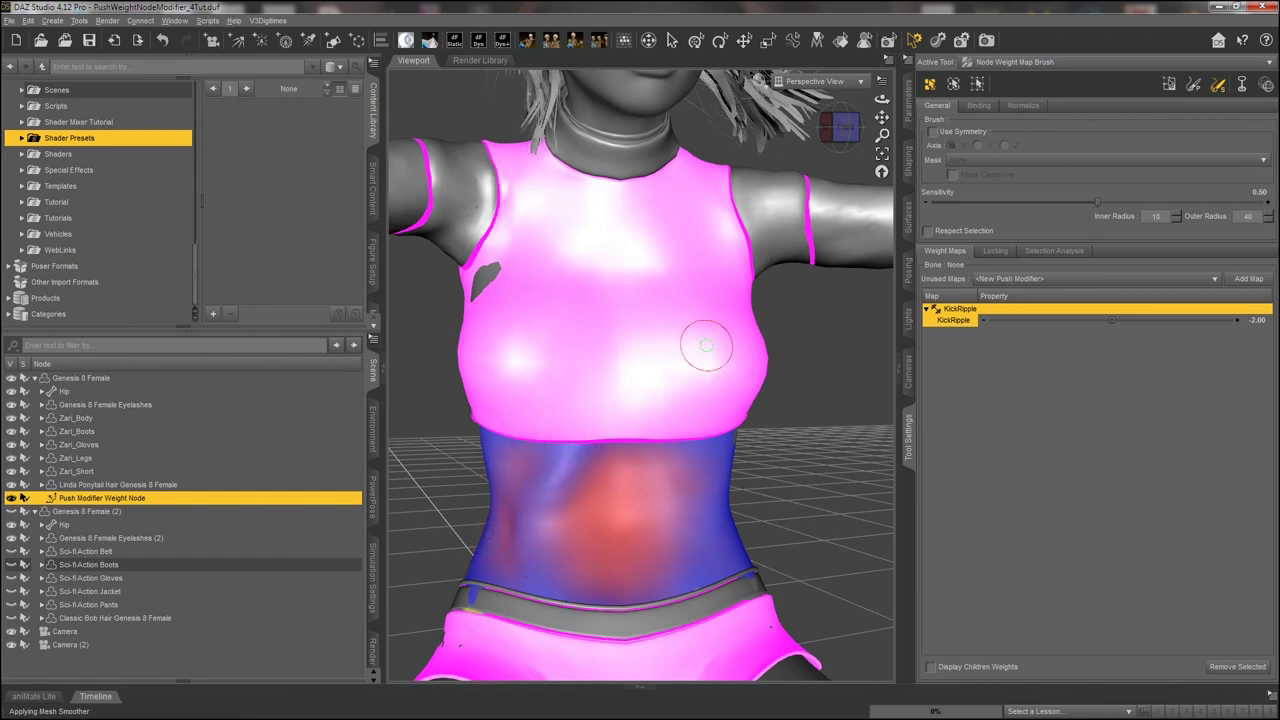
Smooth the side ripple band's weight along the waist and its transition towards the impact area, working from the figure's right side.
left_click_drag(882, 100, 830, 103)
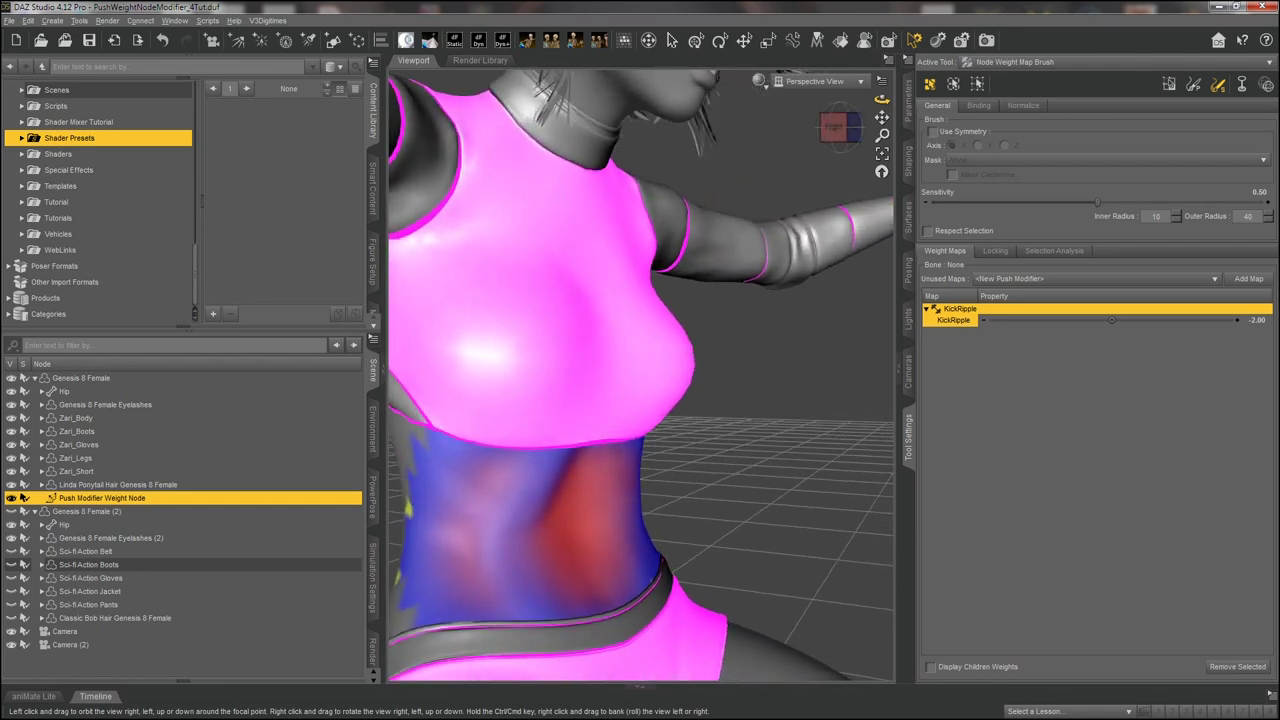
left_click(463, 500)
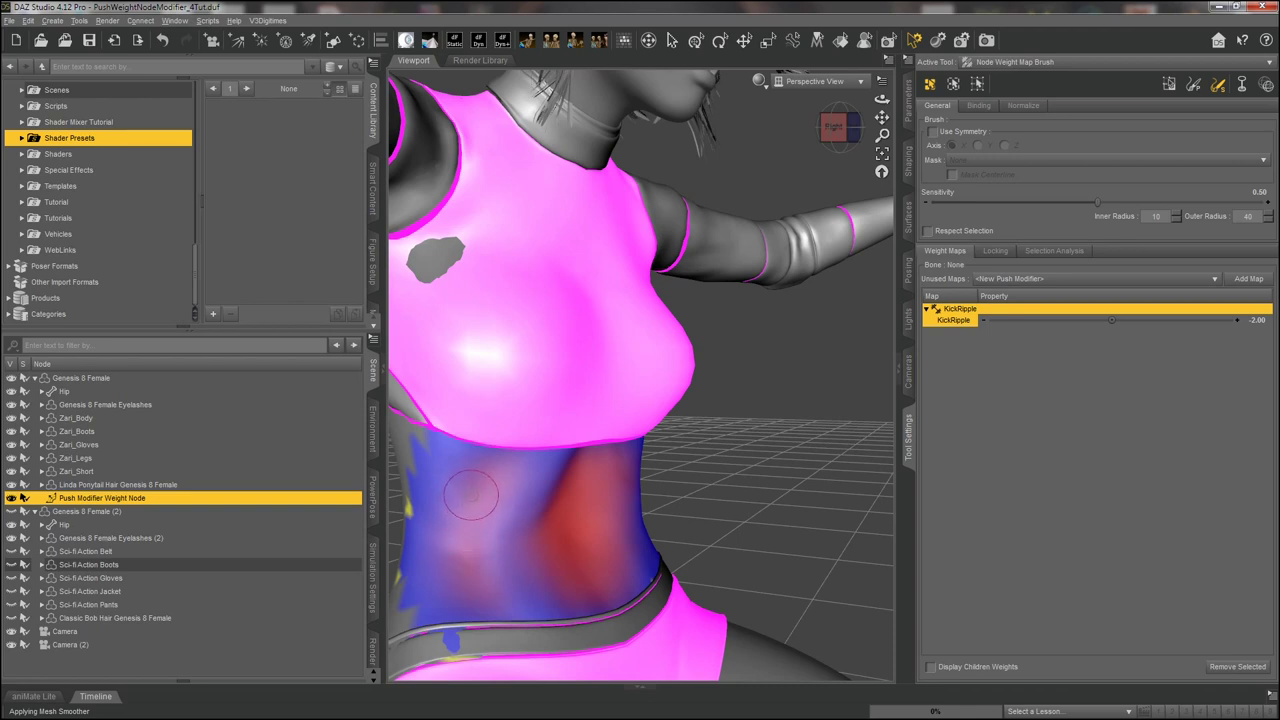
mouse_move(469, 510)
left_mouse_down()
mouse_move(468, 540)
mouse_move(495, 563)
mouse_move(480, 595)
mouse_move(445, 535)
mouse_move(484, 478)
mouse_move(458, 545)
mouse_move(490, 580)
mouse_move(462, 556)
mouse_move(474, 505)
mouse_move(500, 488)
mouse_move(498, 452)
mouse_move(505, 470)
mouse_move(470, 526)
mouse_move(478, 578)
mouse_move(512, 472)
mouse_move(494, 468)
mouse_move(481, 580)
left_mouse_up()
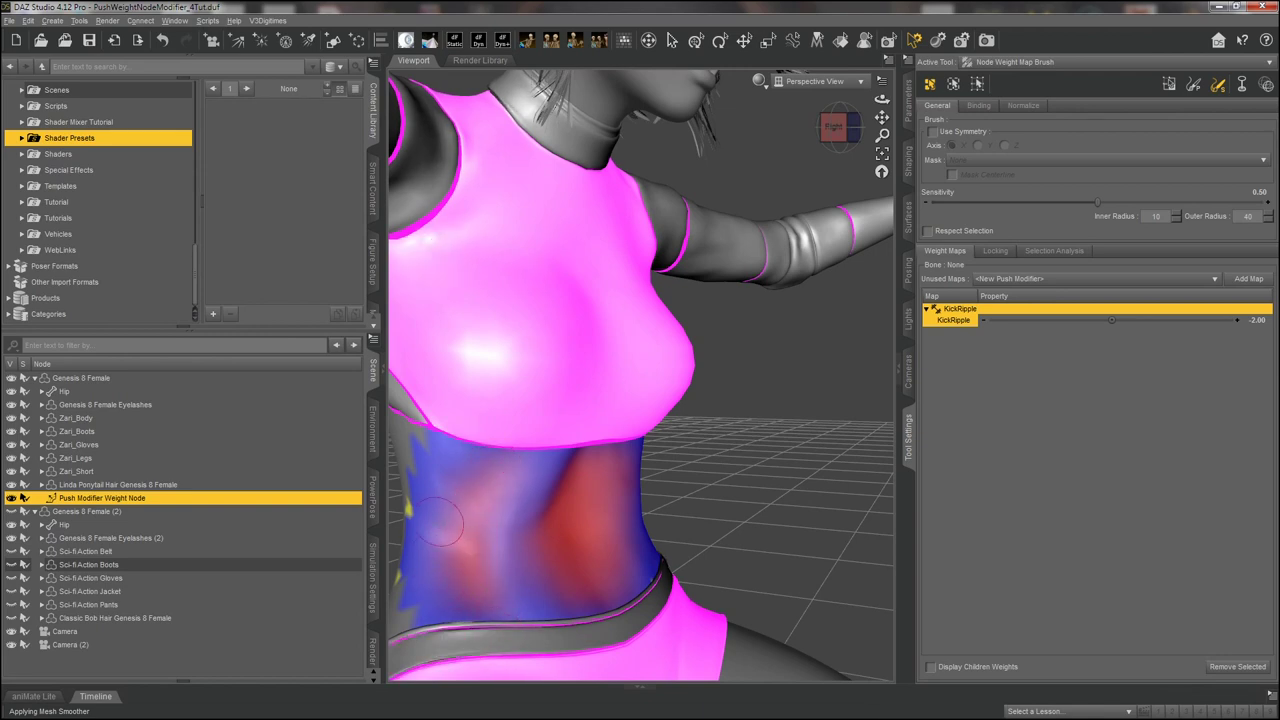
mouse_move(468, 462)
left_mouse_down()
mouse_move(425, 522)
mouse_move(439, 577)
mouse_move(436, 526)
left_mouse_up()
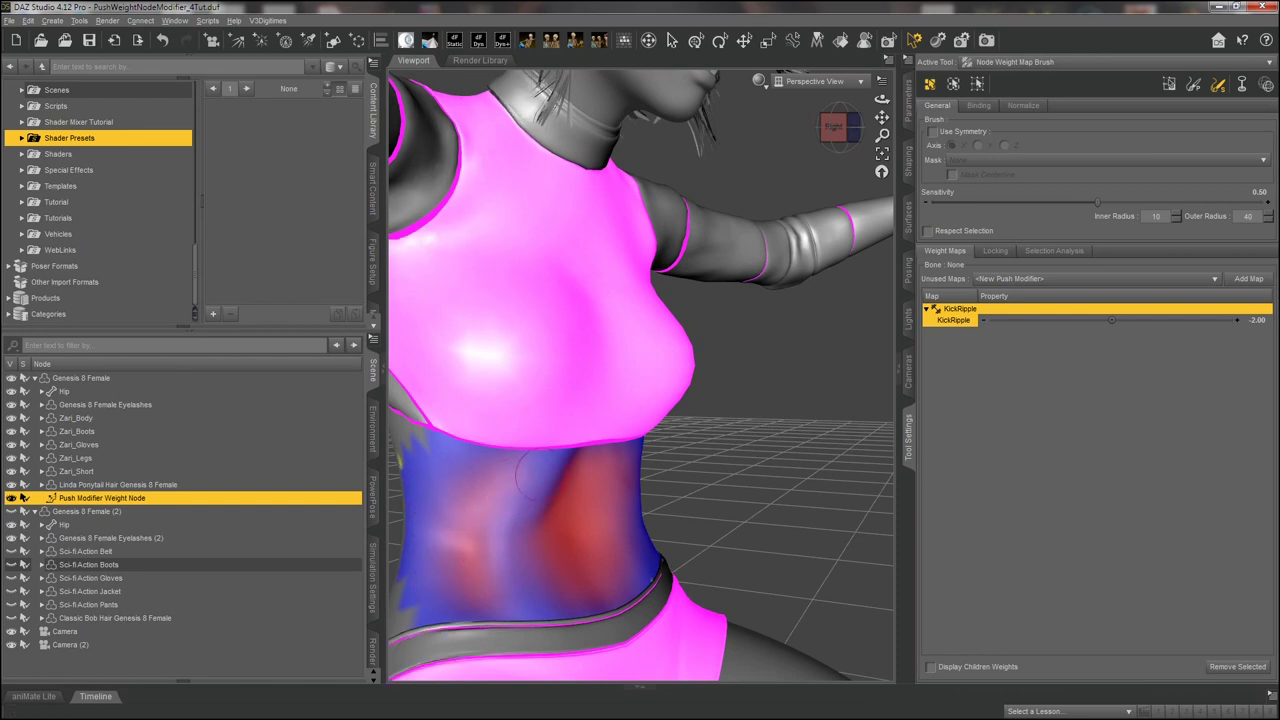
left_click_drag(512, 505, 470, 548)
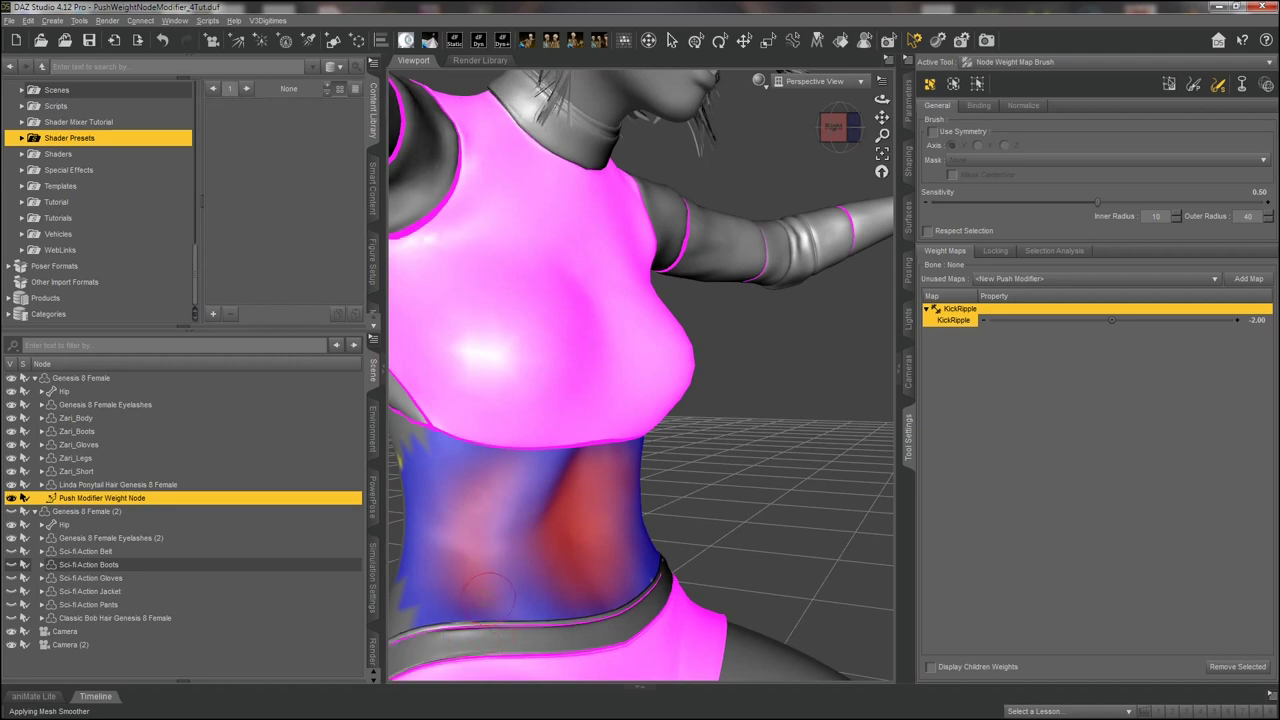
Smooth the impact area's edge on the side of the abdomen opposite the ripple band.
left_click_drag(881, 99, 724, 101)
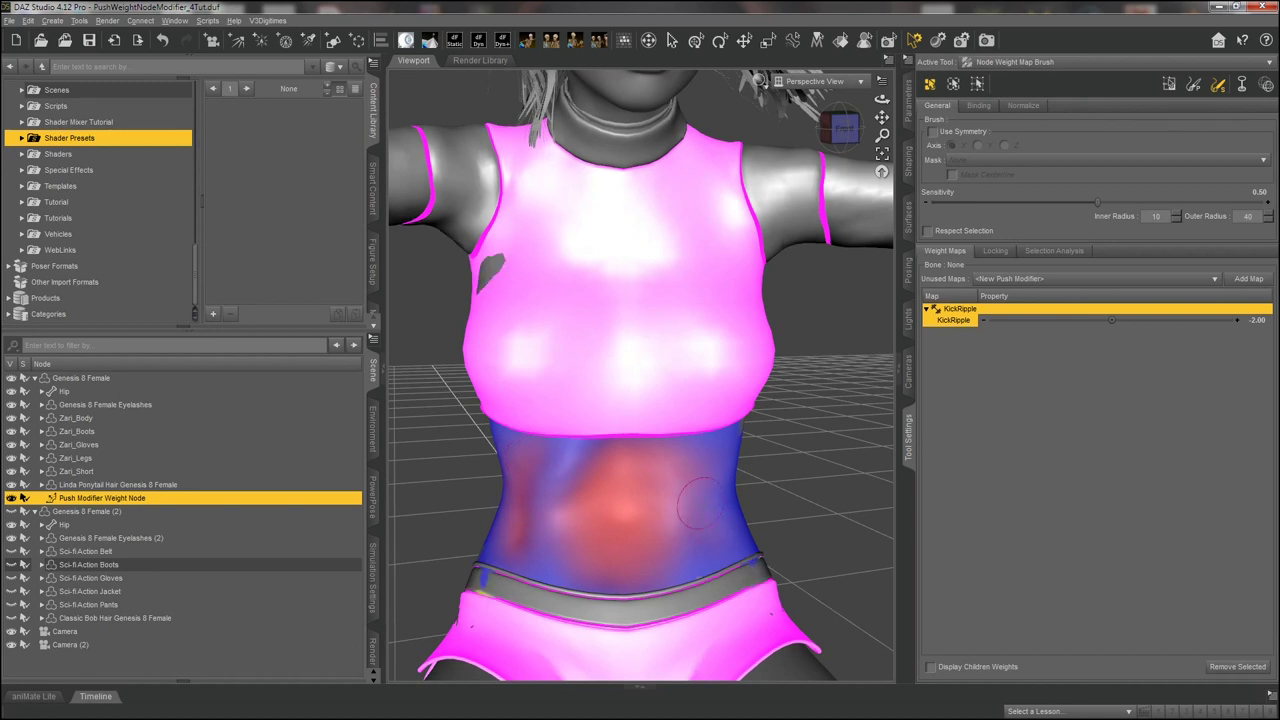
left_click_drag(697, 500, 711, 545)
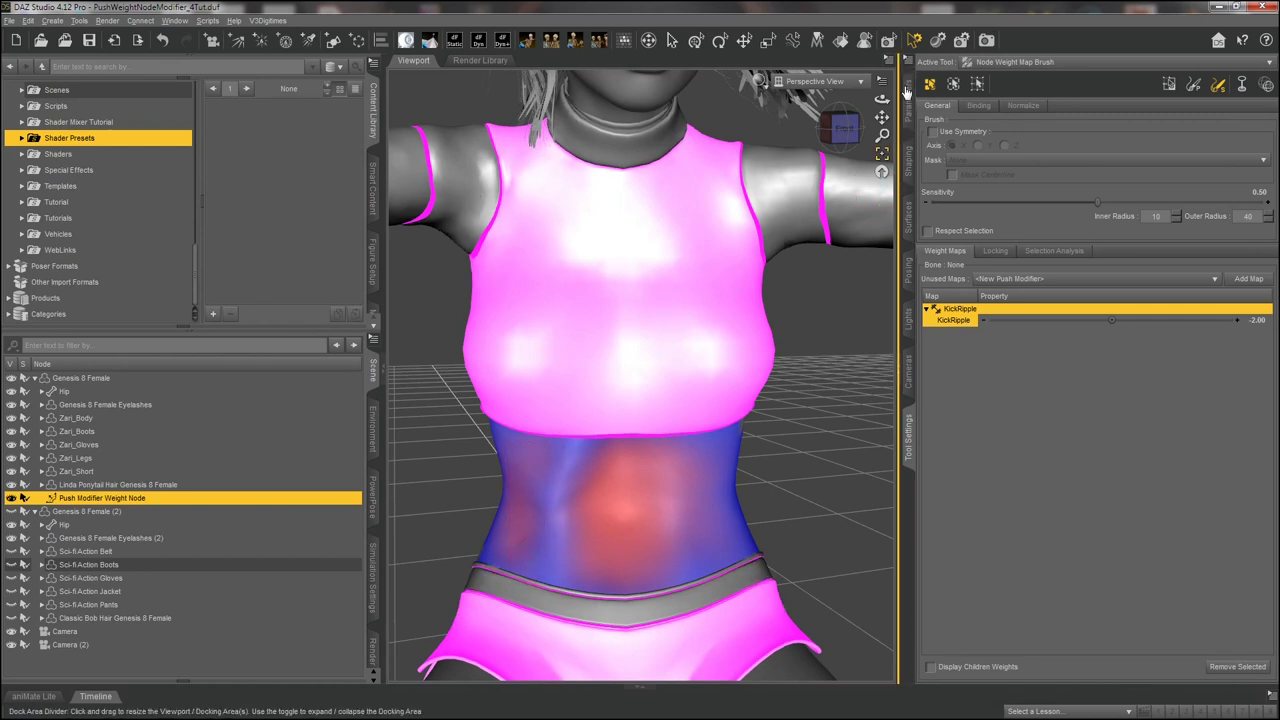
mouse_move(881, 100)
left_mouse_down()
mouse_move(838, 102)
mouse_move(888, 100)
mouse_move(877, 100)
left_mouse_up()
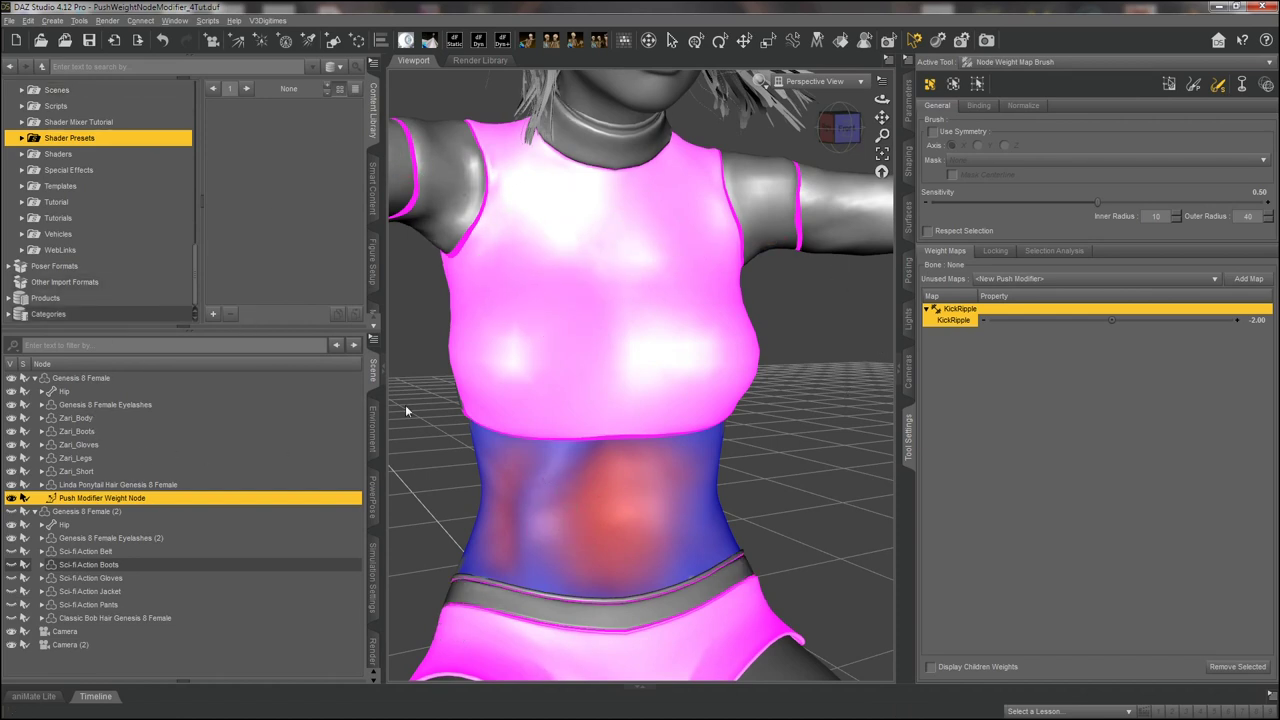
Leave weight painting and set the KickRipple mesh offset of Genesis 8 Female to -2.5.
left_click(743, 42)
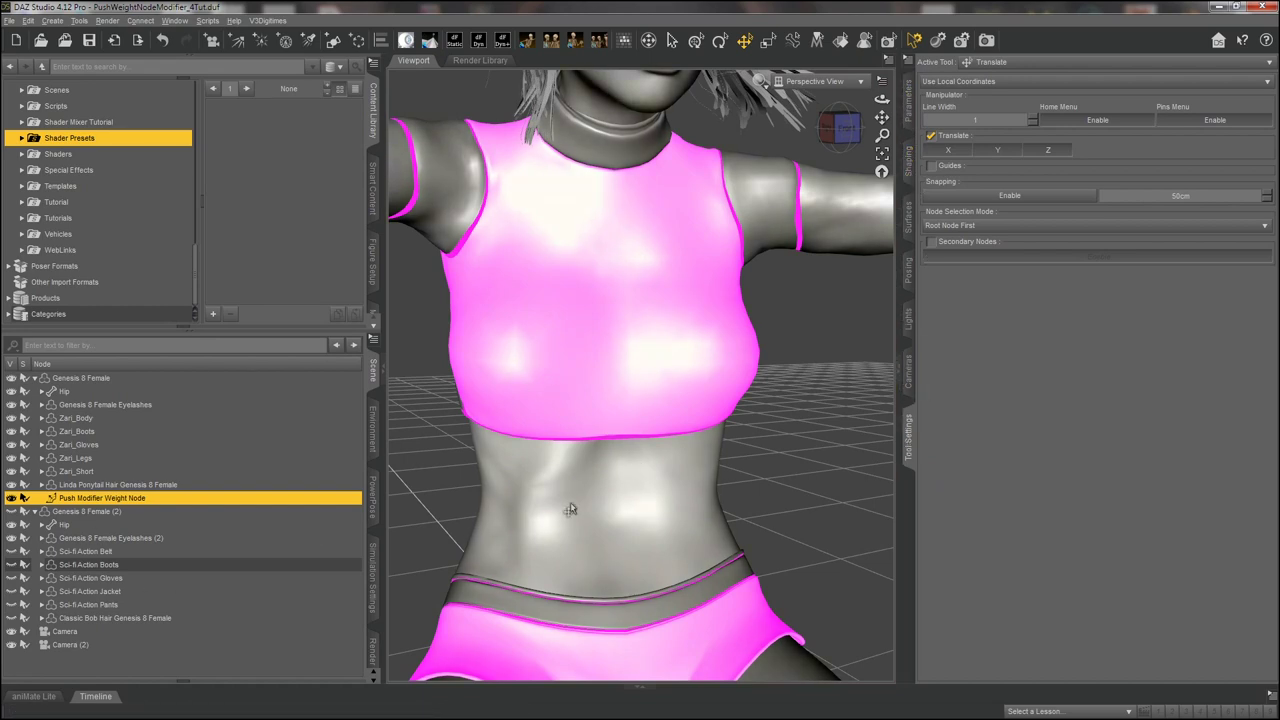
left_click(908, 110)
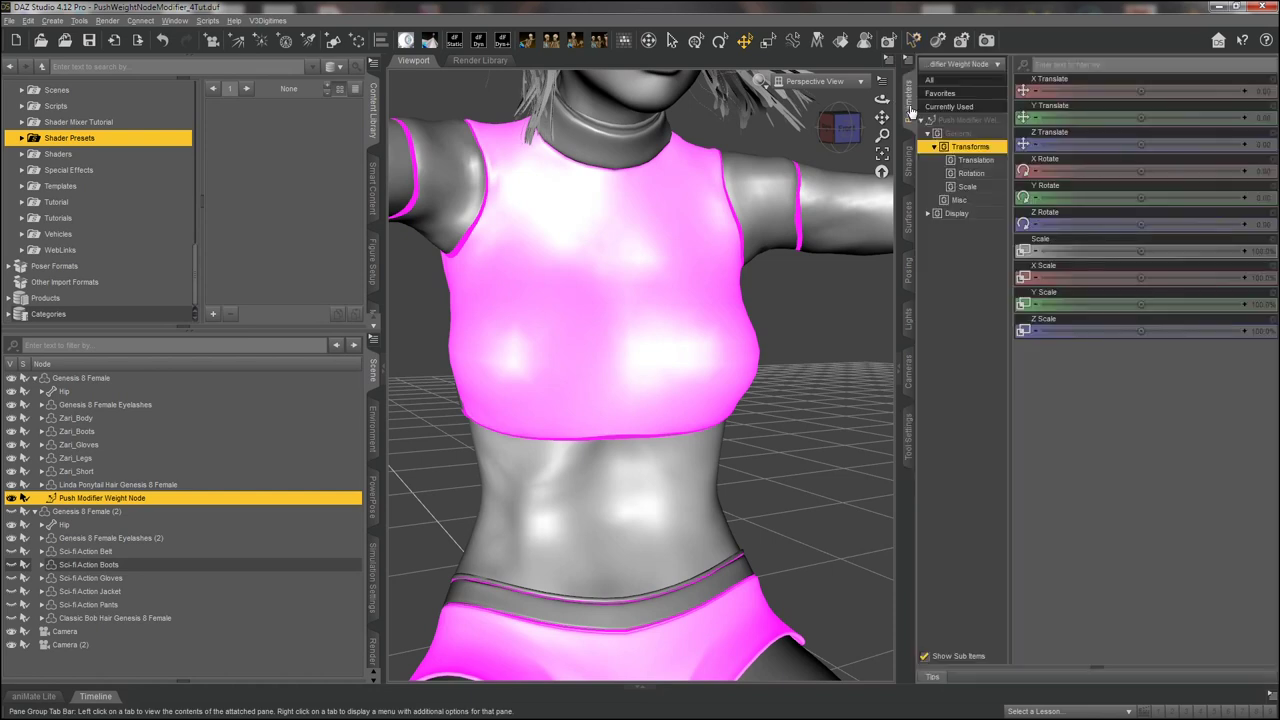
left_click(75, 382)
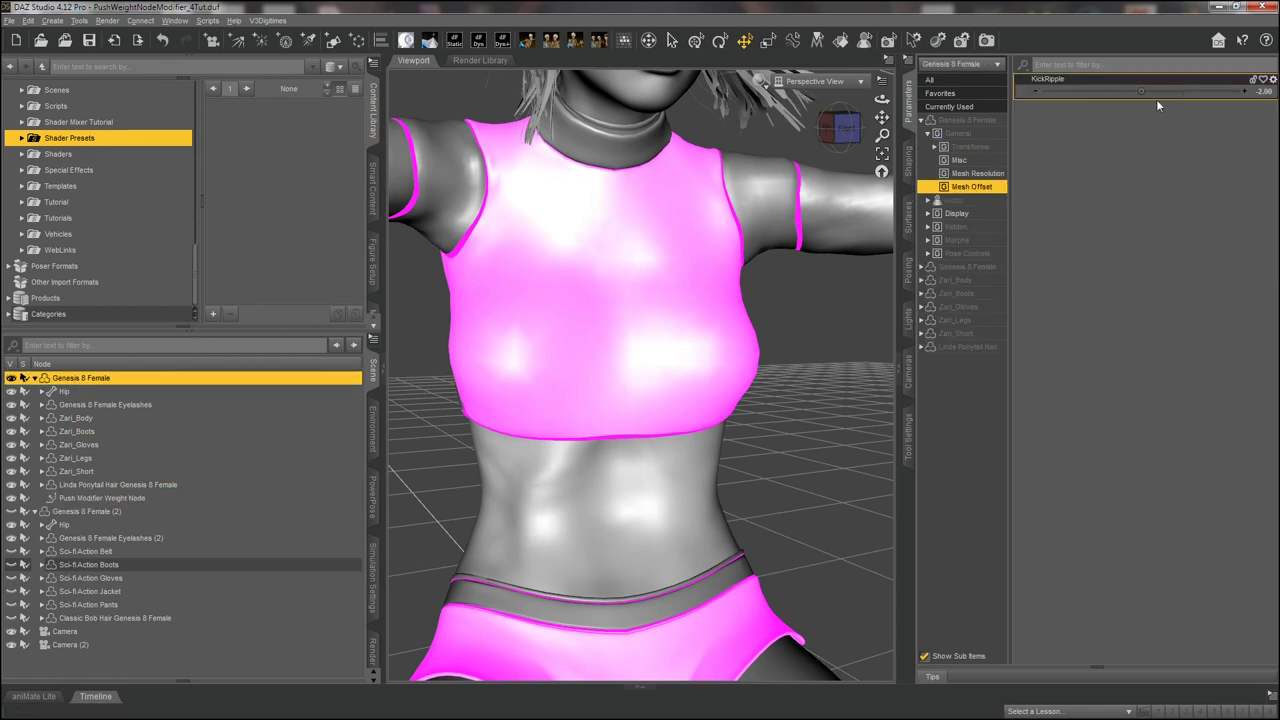
mouse_move(1143, 91)
left_mouse_down()
mouse_move(1192, 91)
mouse_move(1075, 91)
mouse_move(1207, 91)
mouse_move(1095, 91)
mouse_move(1143, 91)
left_mouse_up()
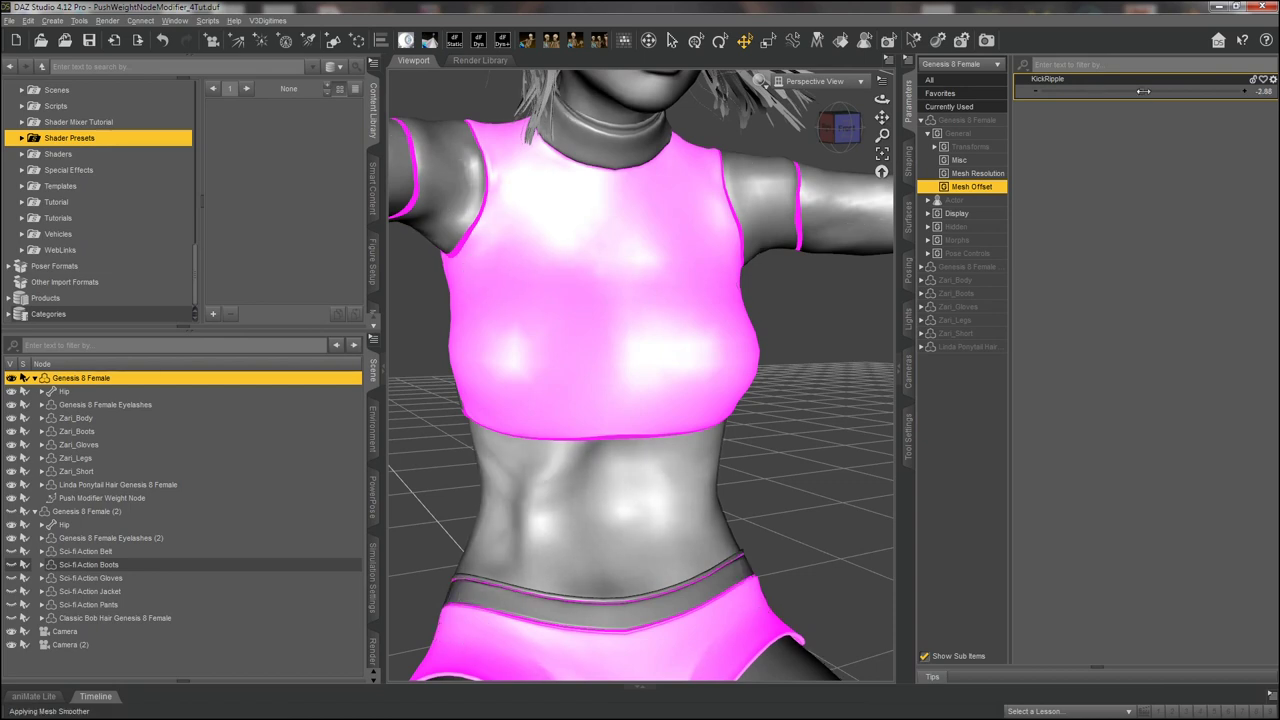
left_click(1260, 91)
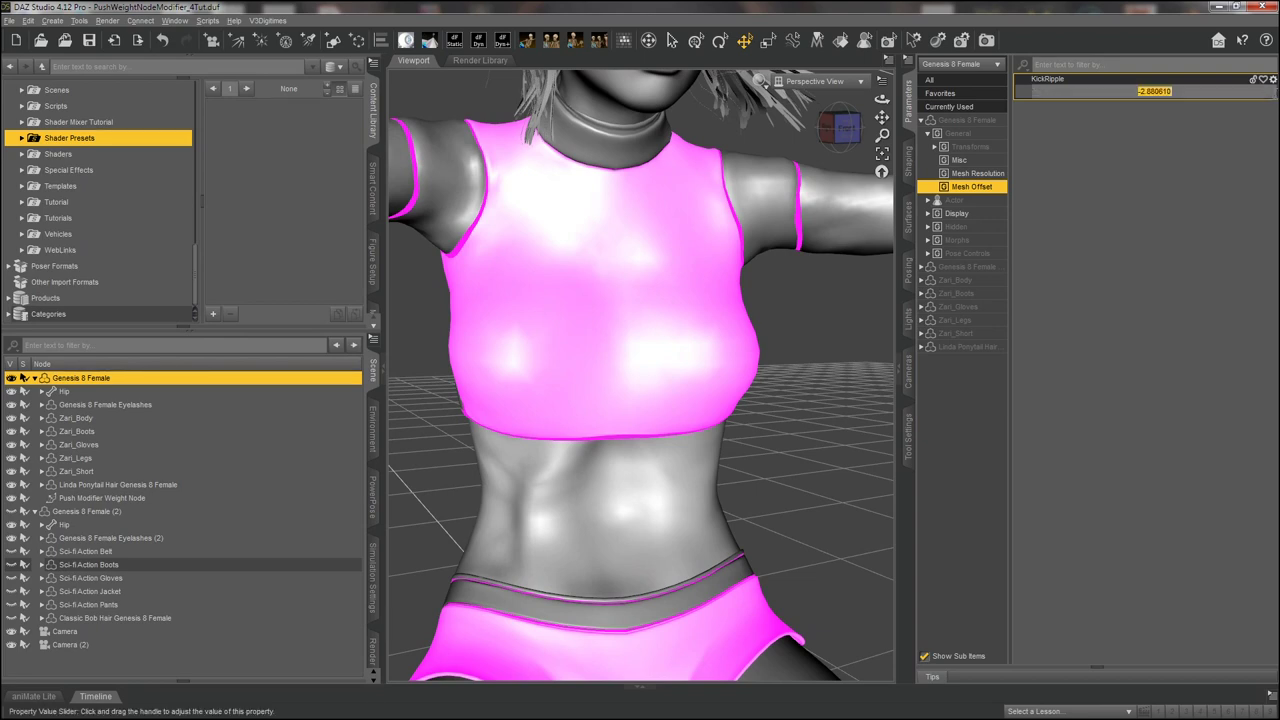
key("BackSpace")
type("-2.5")
key("Return")
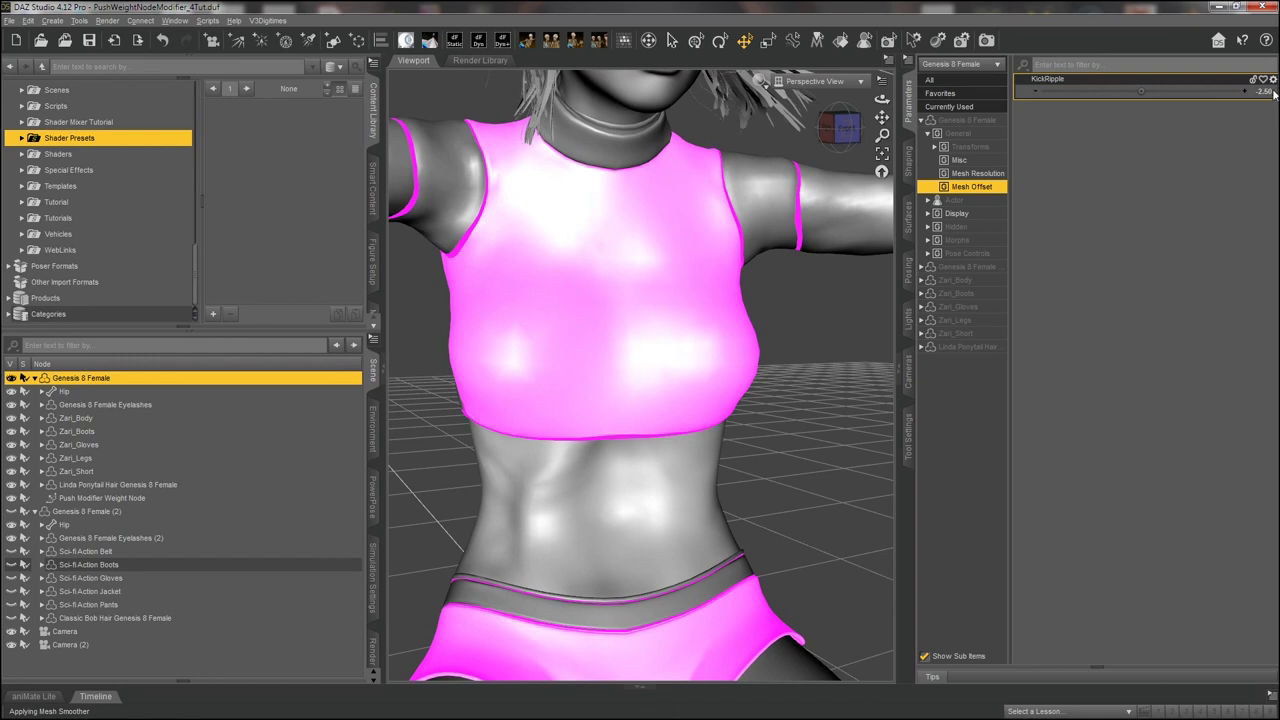
Show Genesis 8 Female (2) with her outfit and hair again, and view the scene through Camera (2) in an enlarged viewport.
left_click(12, 605)
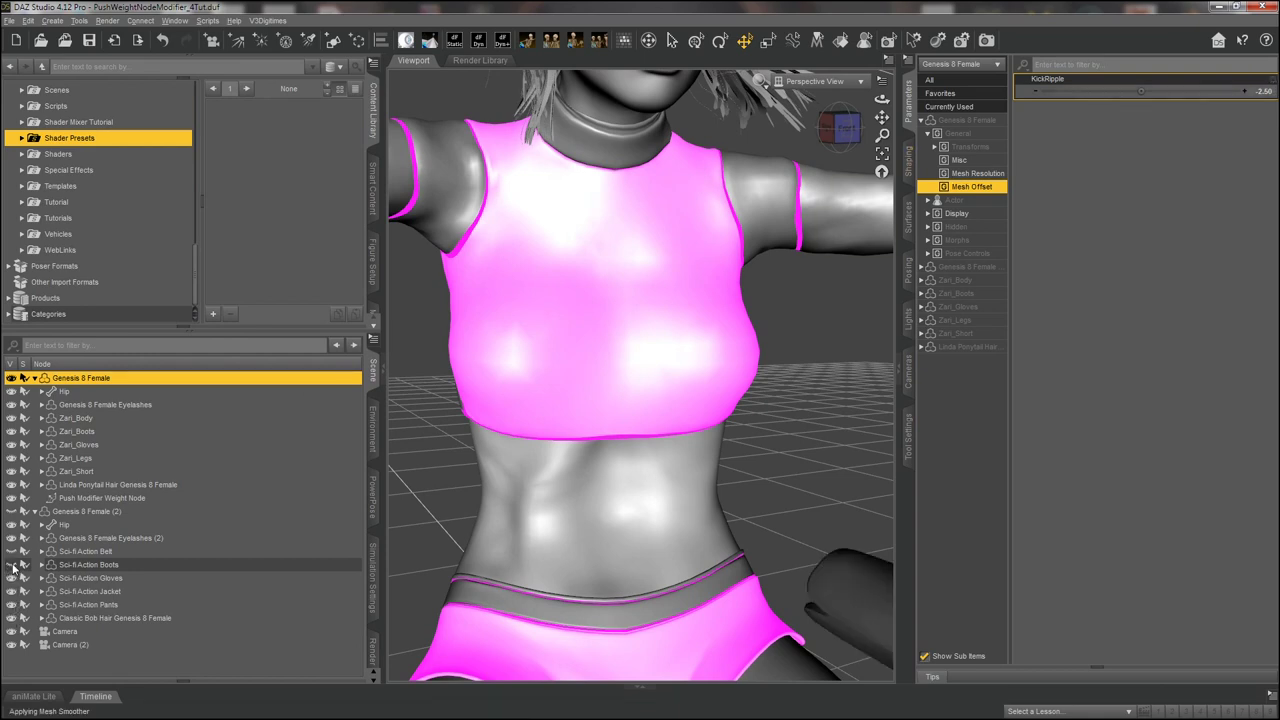
left_click(12, 564)
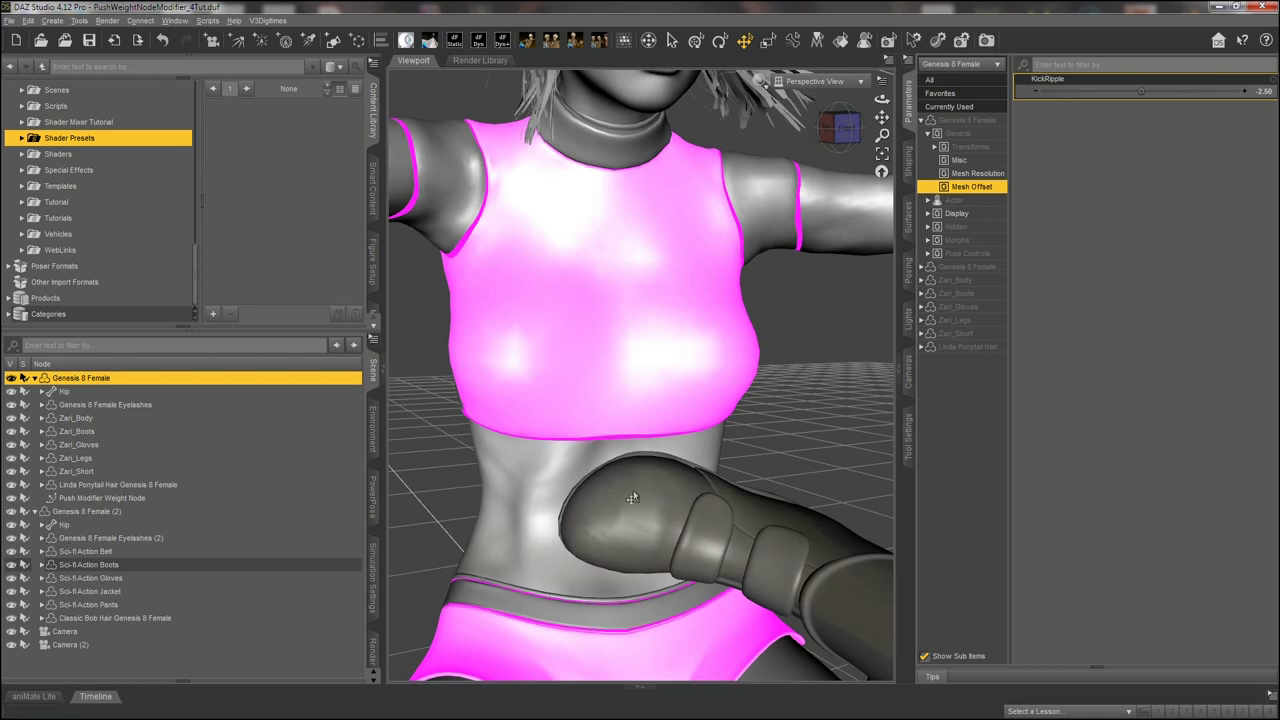
left_click(820, 81)
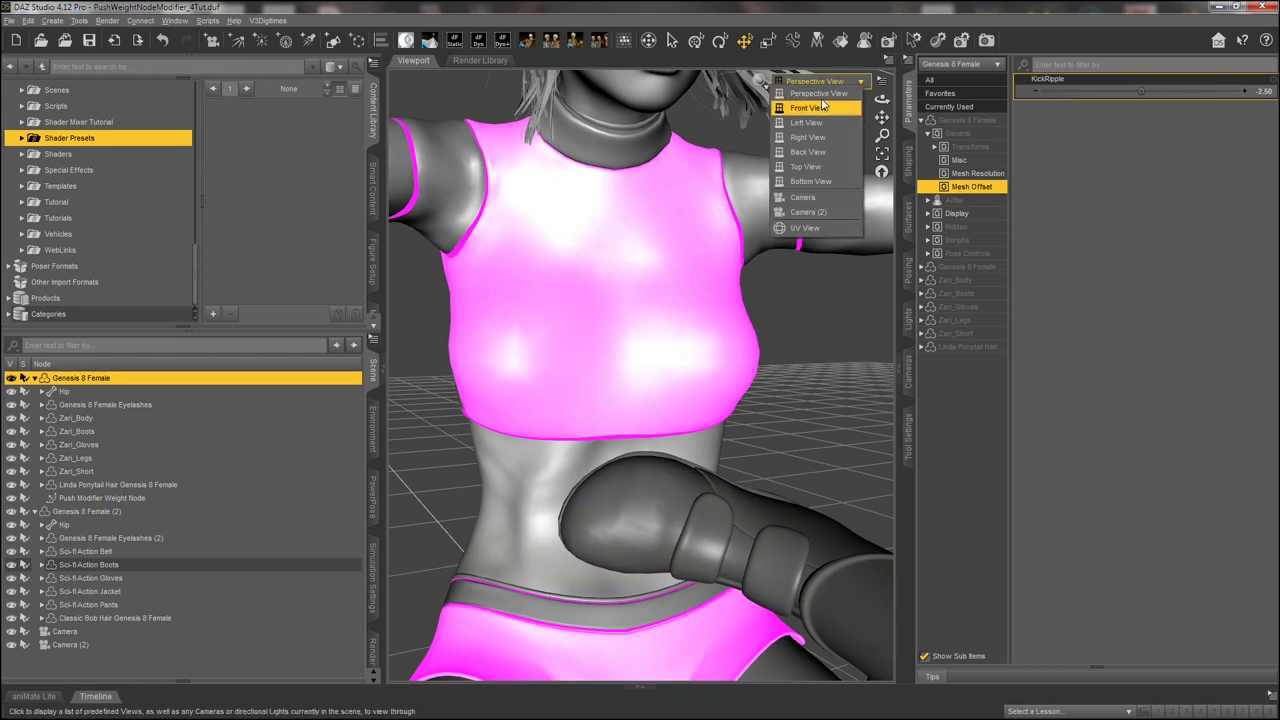
left_click(810, 212)
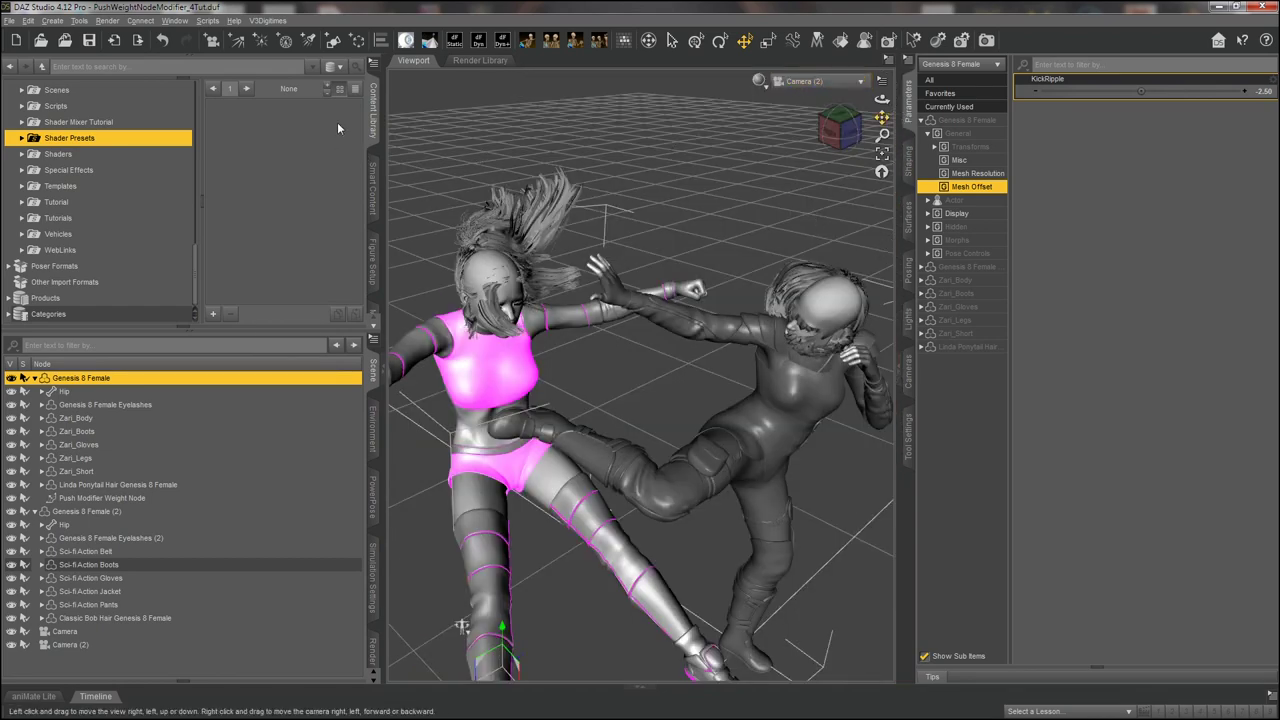
left_click(373, 112)
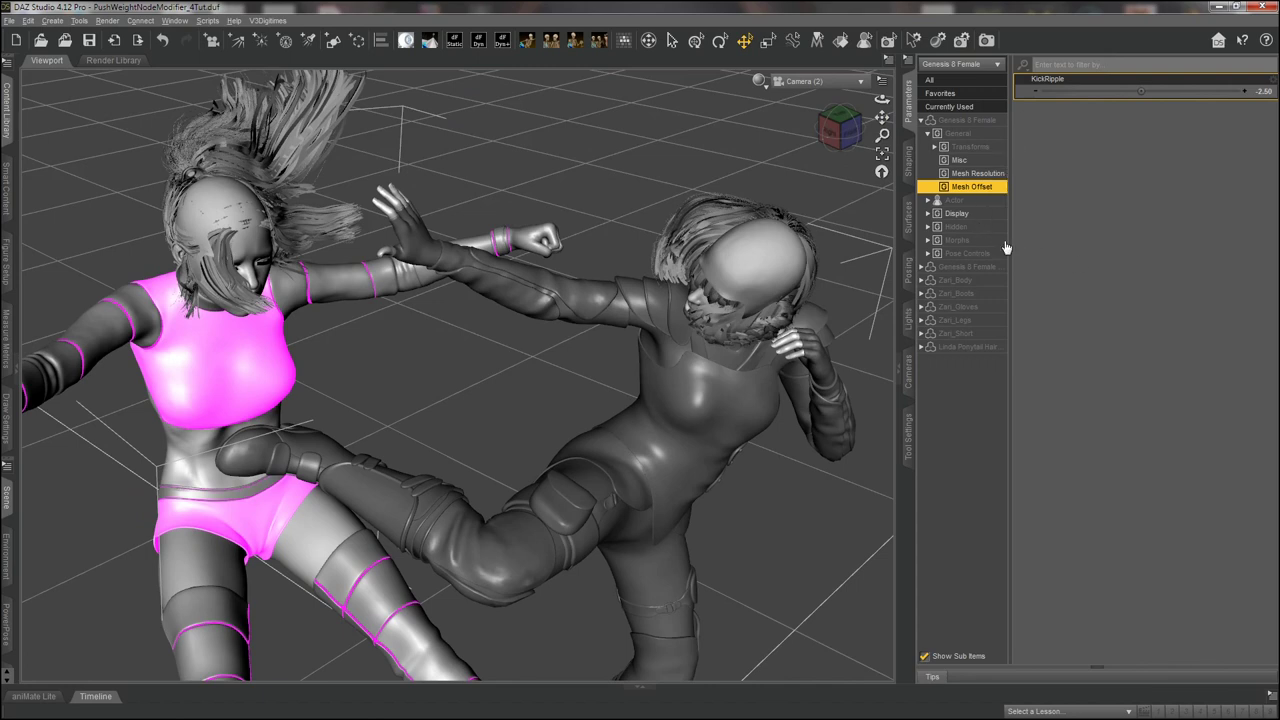
Set KickRipple to 0 to compare the abdomen without the effect, and undo the change.
left_click(1264, 91)
type("0")
key("Return")
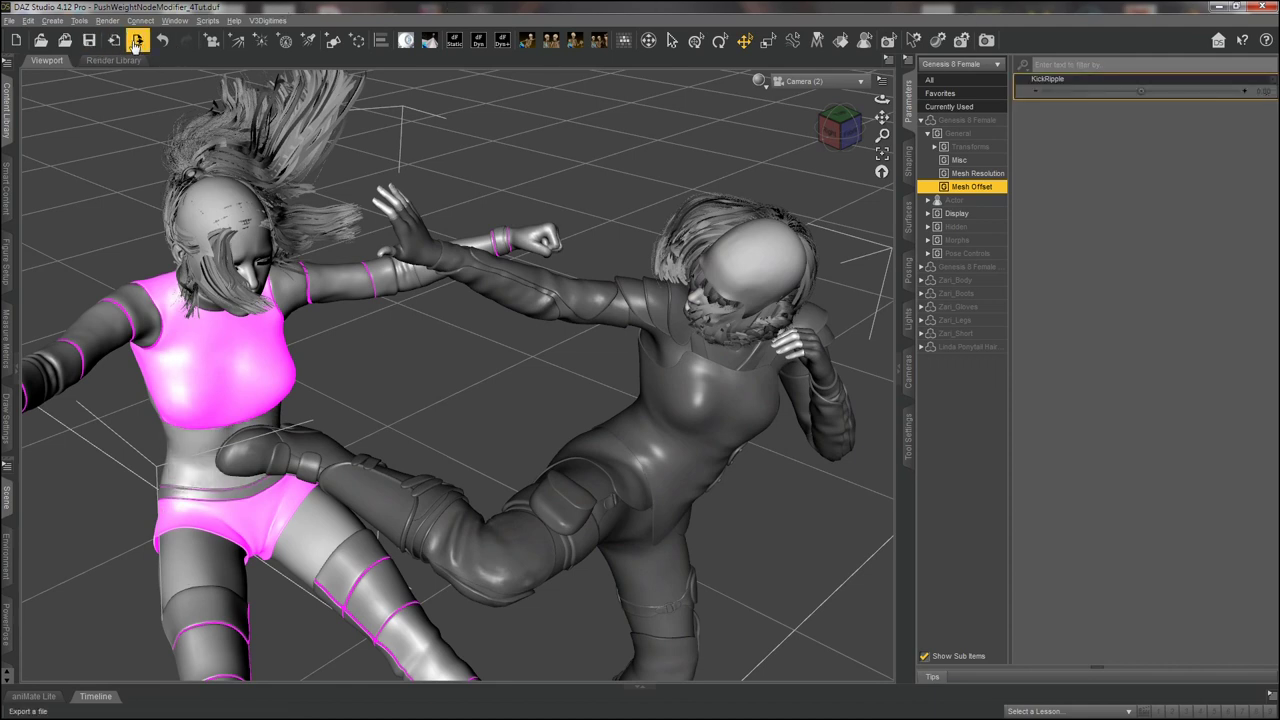
left_click(163, 40)
left_click(163, 40)
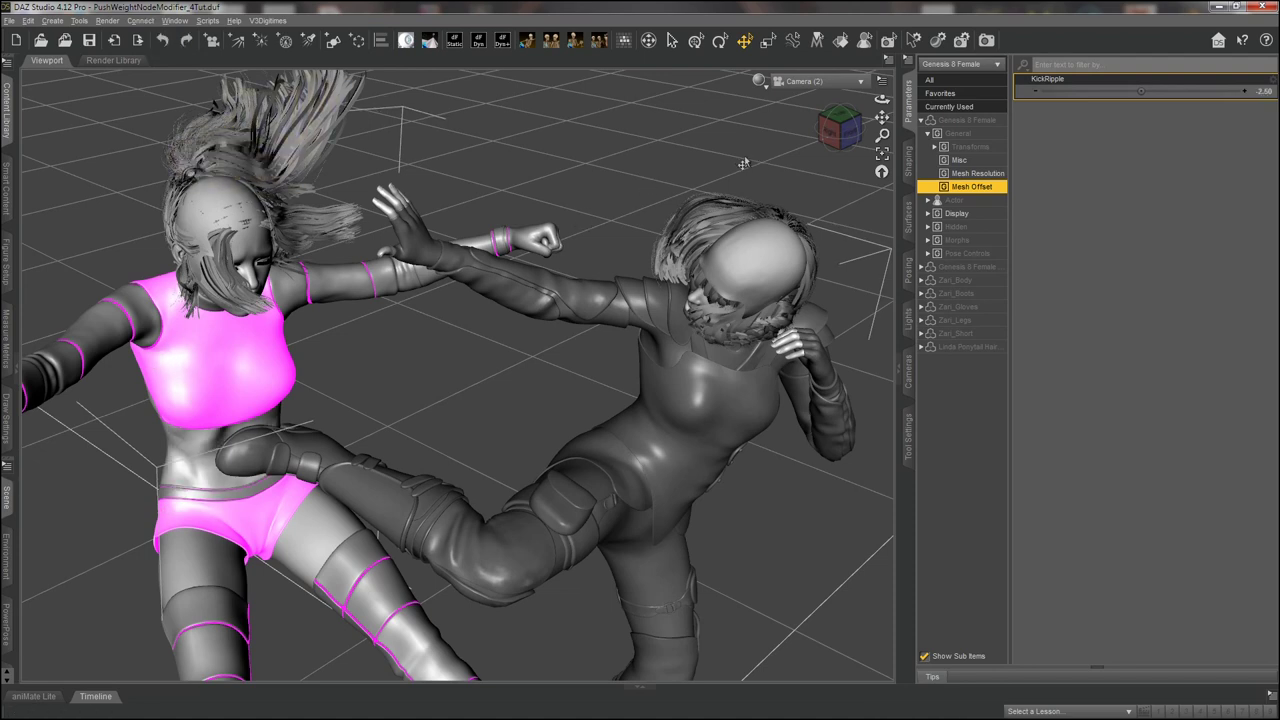
Preview the kick scene in the viewport with the NVIDIA Iray draw style.
left_click(760, 82)
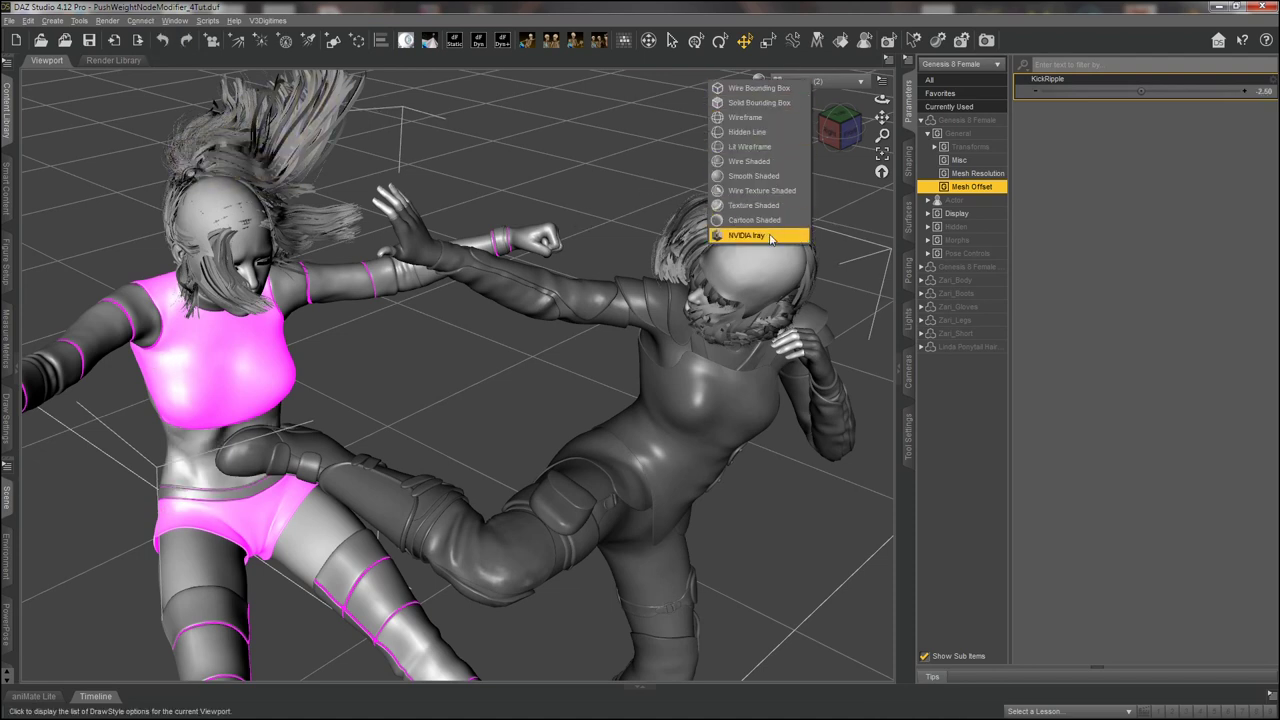
left_click(770, 238)
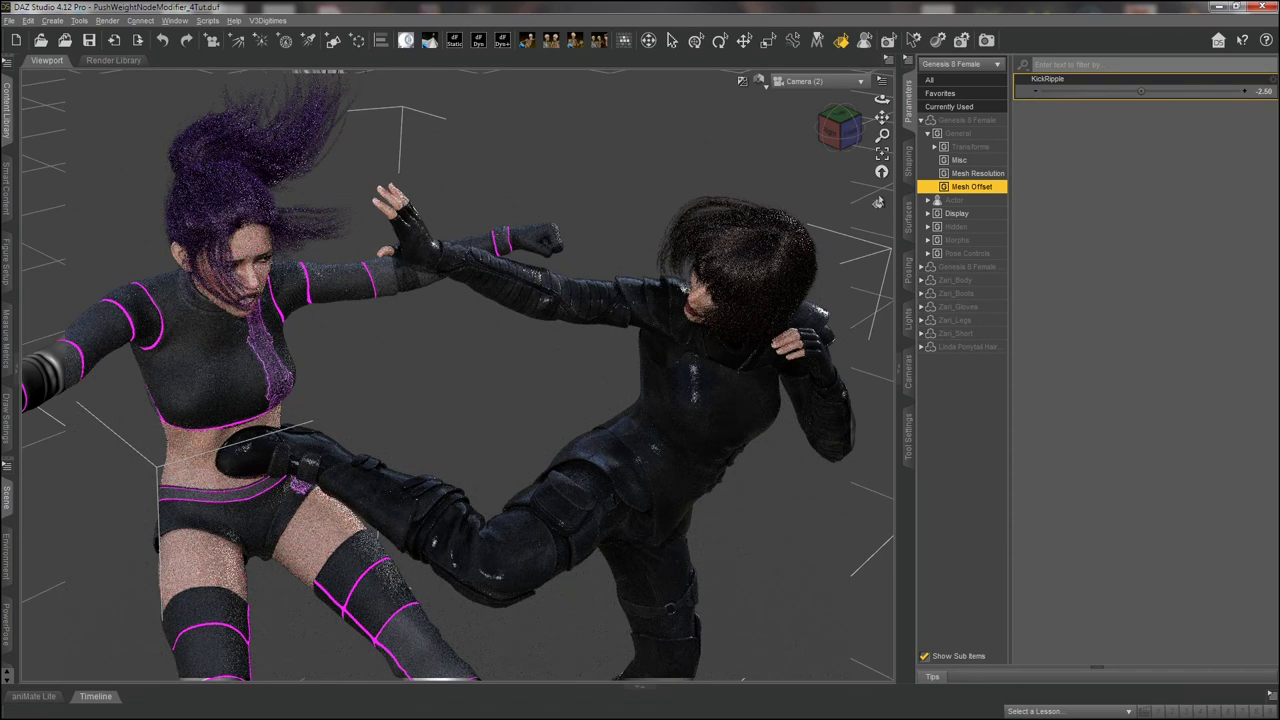
Try the headlamp mode of Camera (2) at Off, set it to On, and collapse the side pane to widen the render preview.
left_click(907, 372)
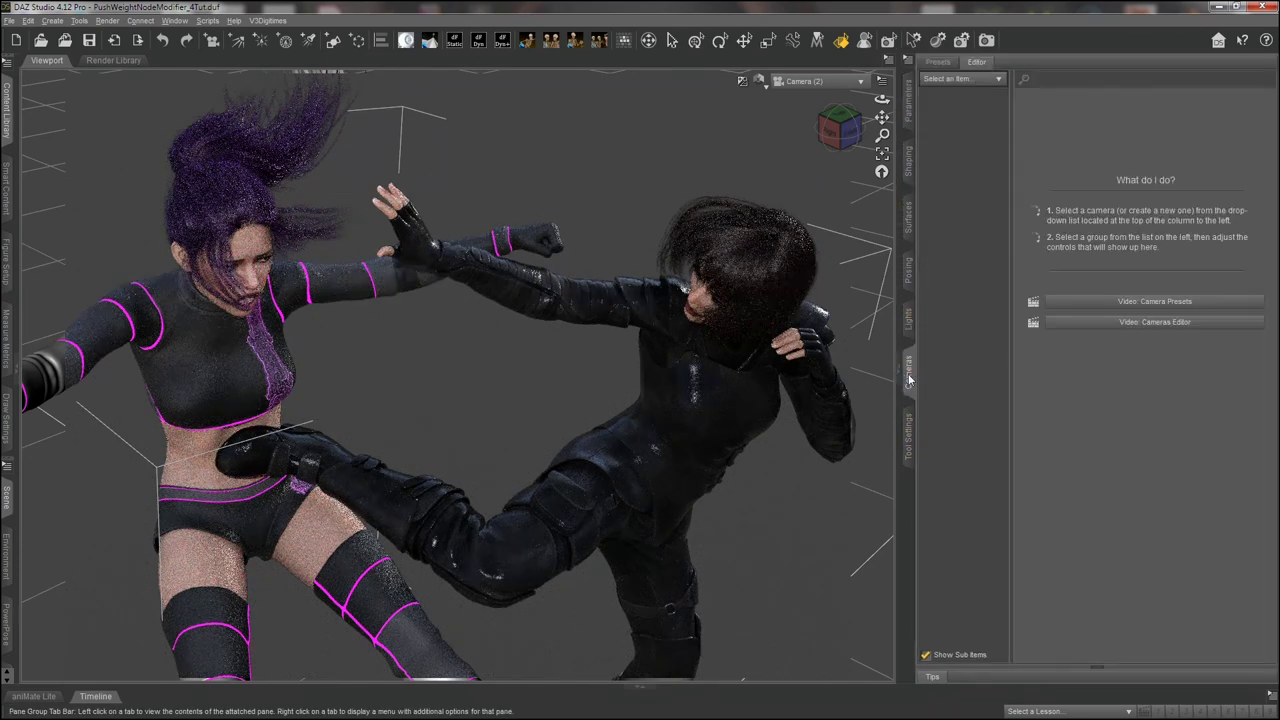
left_click(964, 80)
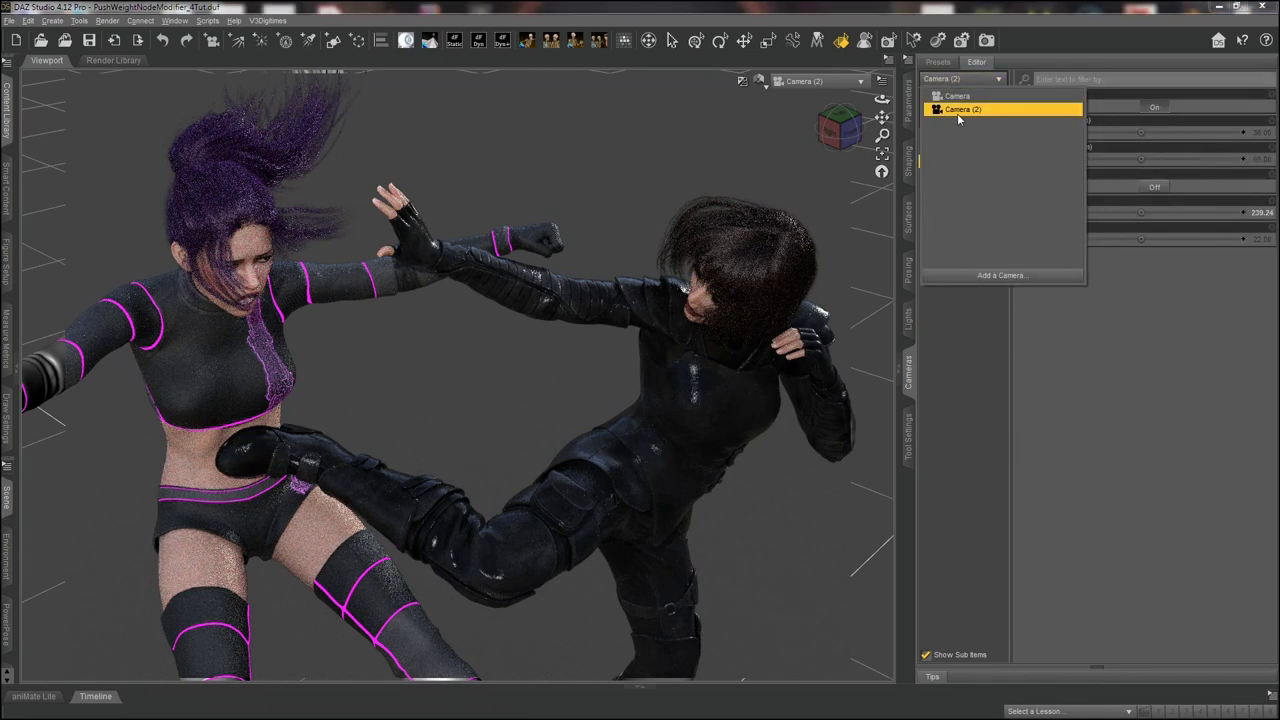
left_click(957, 110)
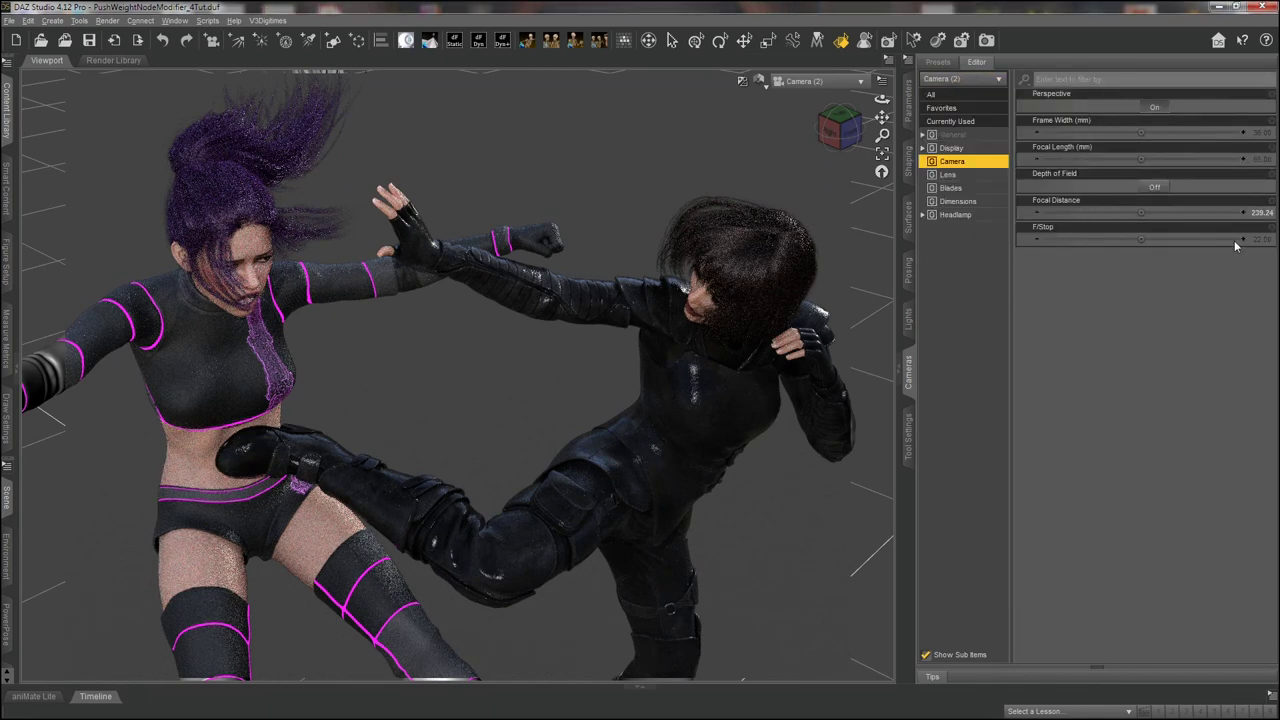
left_click(955, 214)
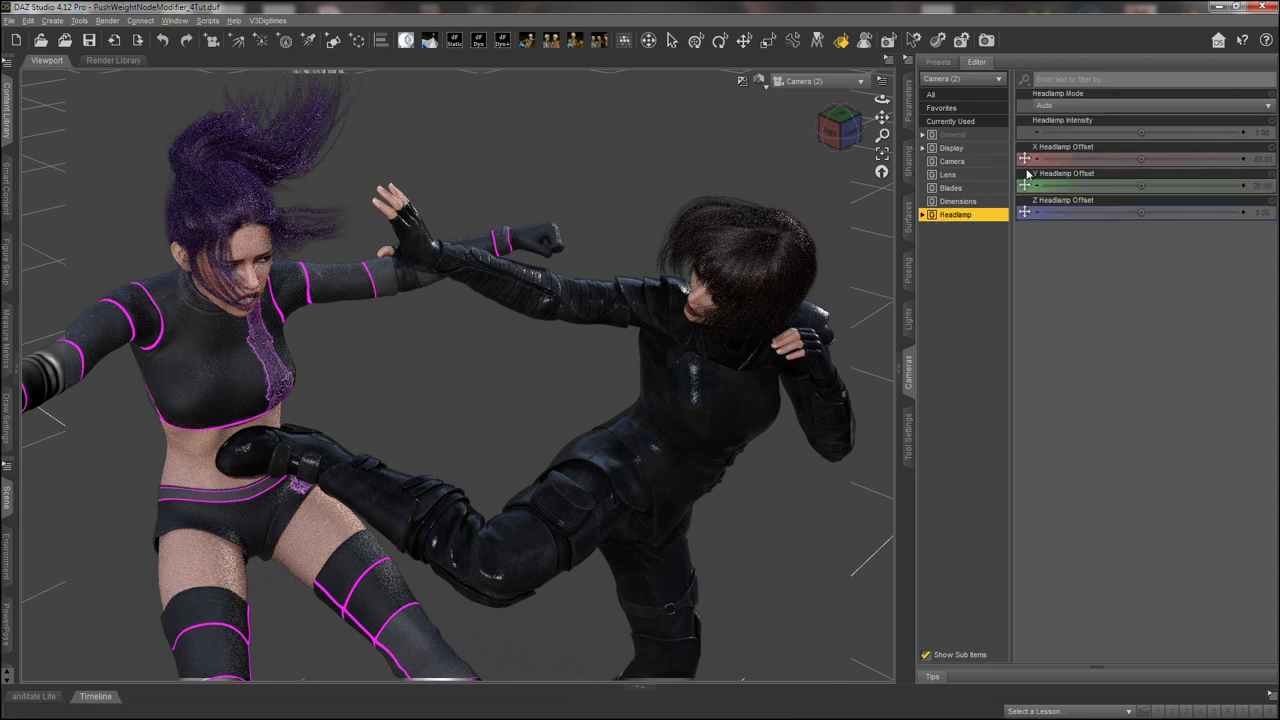
left_click(1068, 106)
left_click(1052, 147)
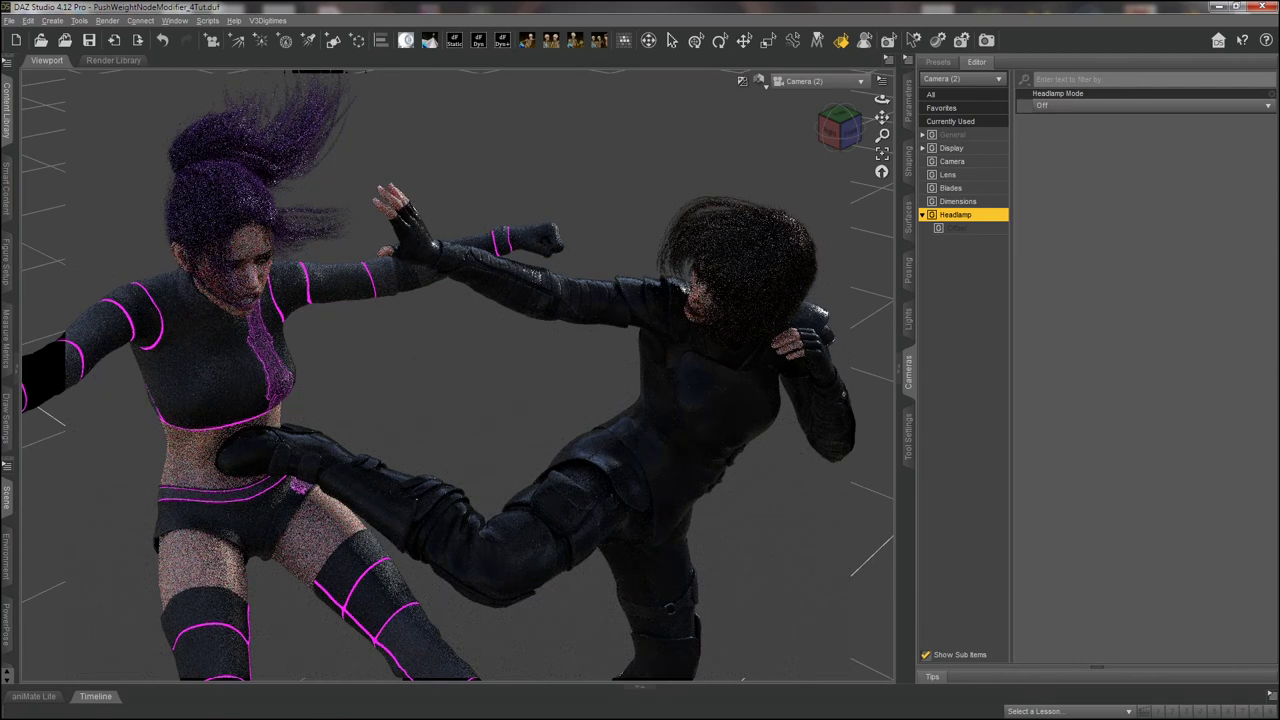
left_click(1090, 105)
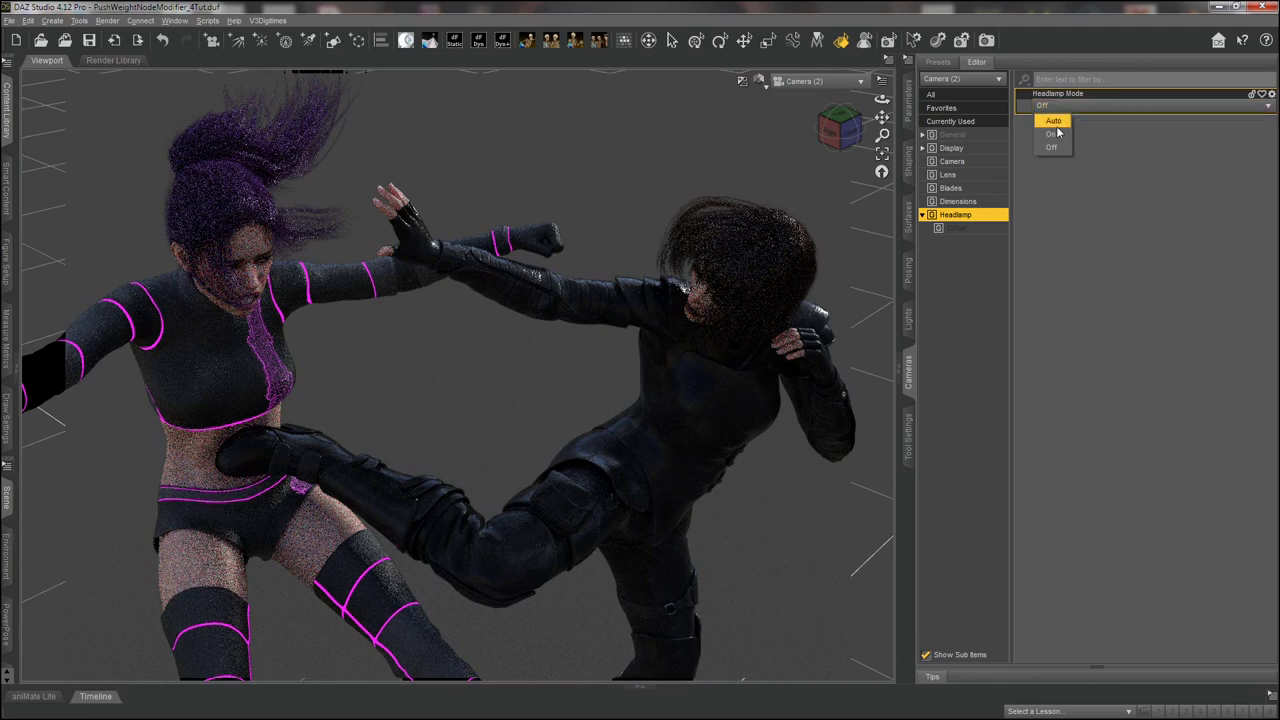
left_click(1052, 133)
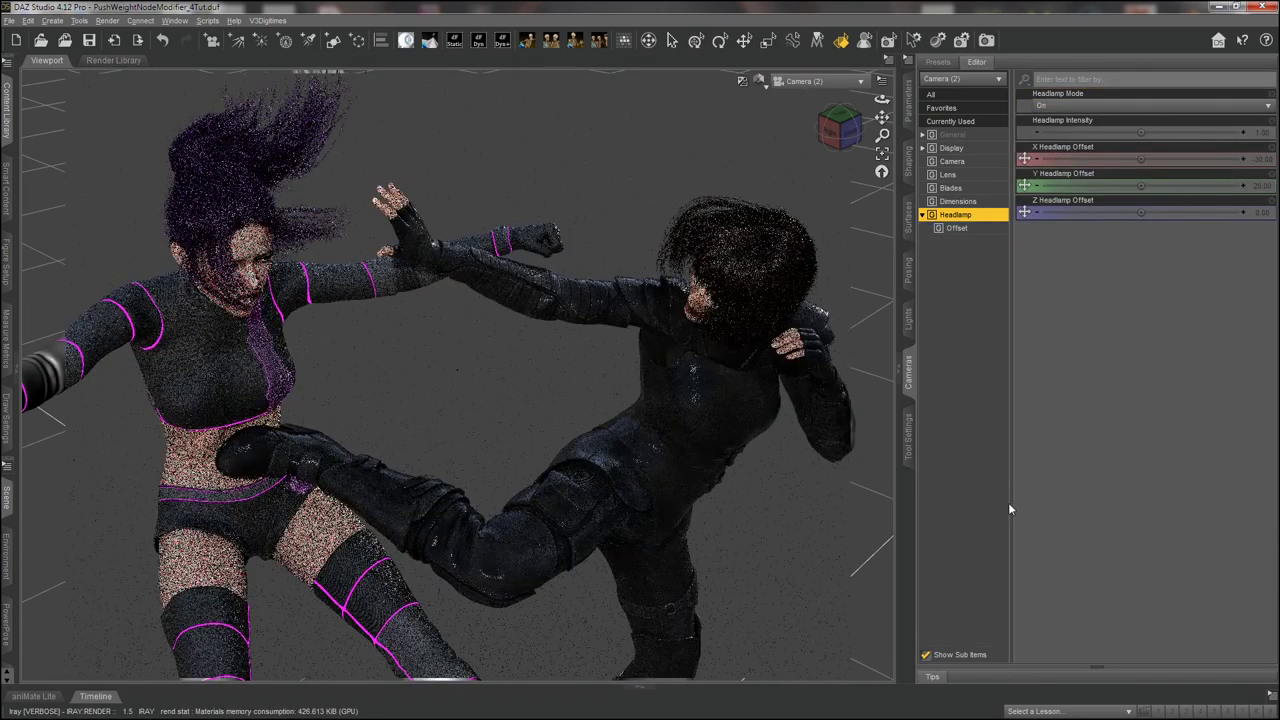
left_click(909, 368)
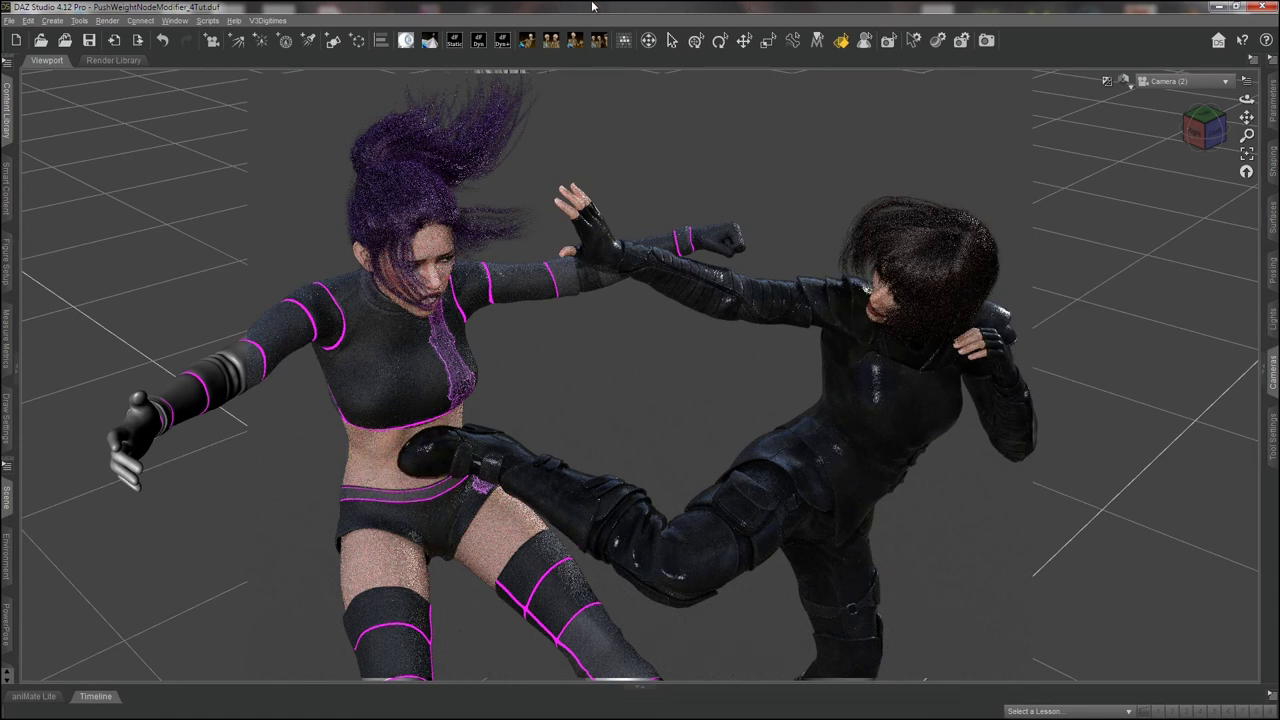
Select Genesis 8 Female in the scene hierarchy and display her Mesh Offset parameters beside the widened viewport.
left_click(1273, 103)
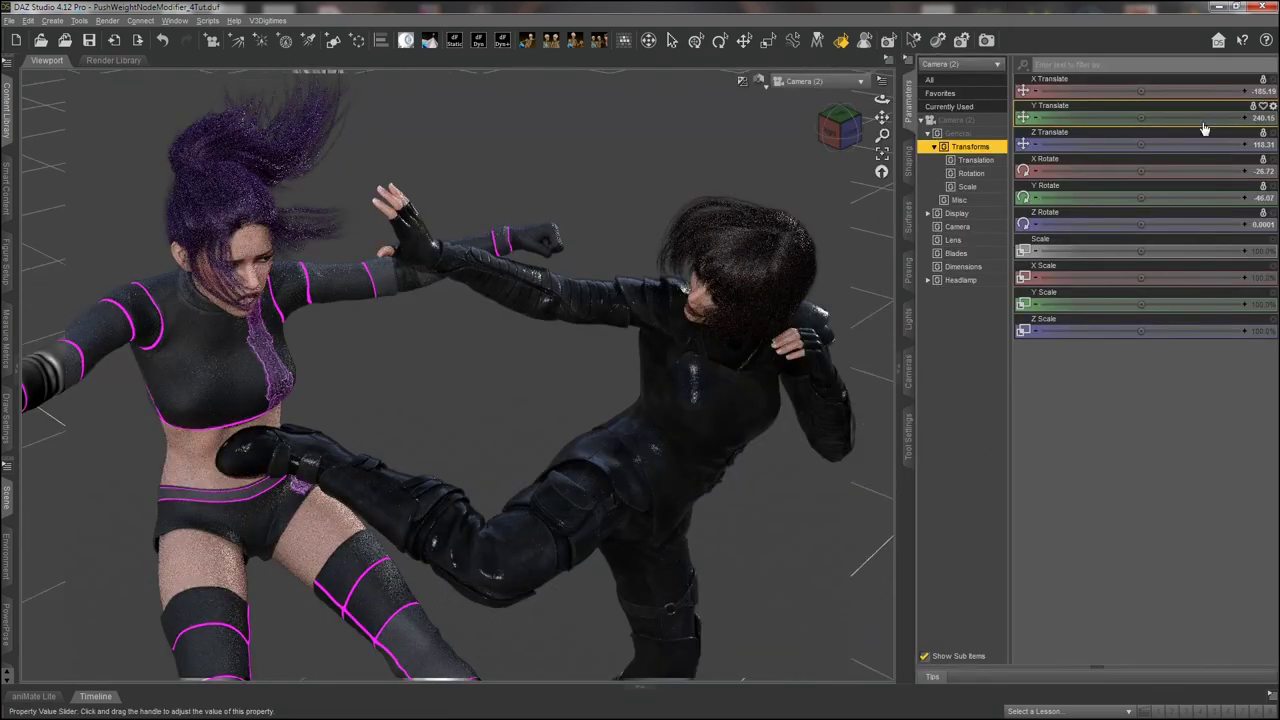
left_click(4, 497)
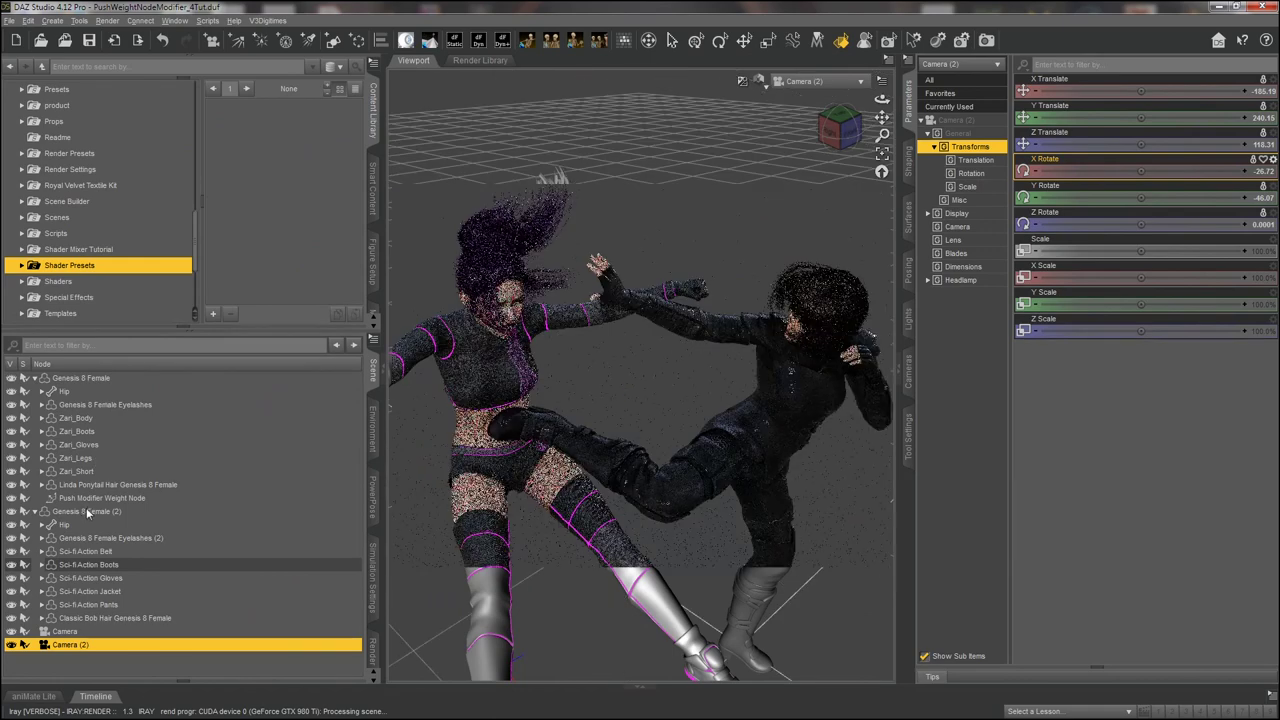
left_click(90, 498)
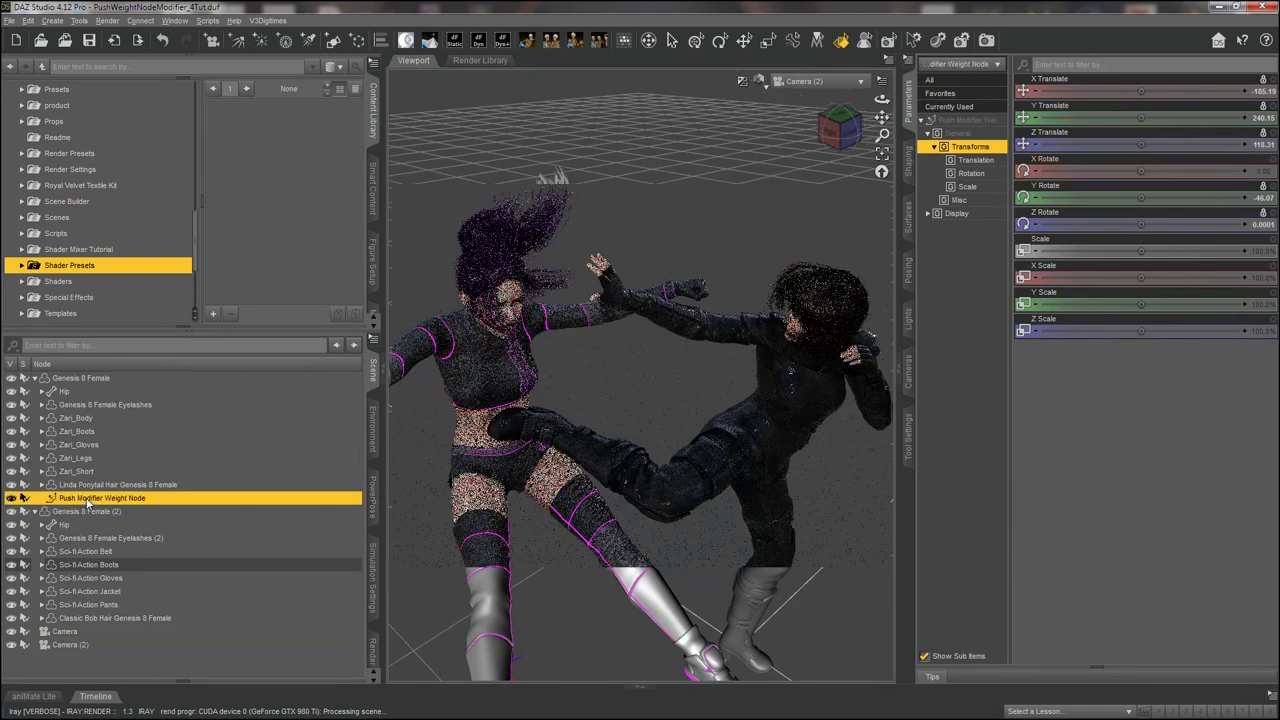
left_click(80, 379)
left_click(373, 379)
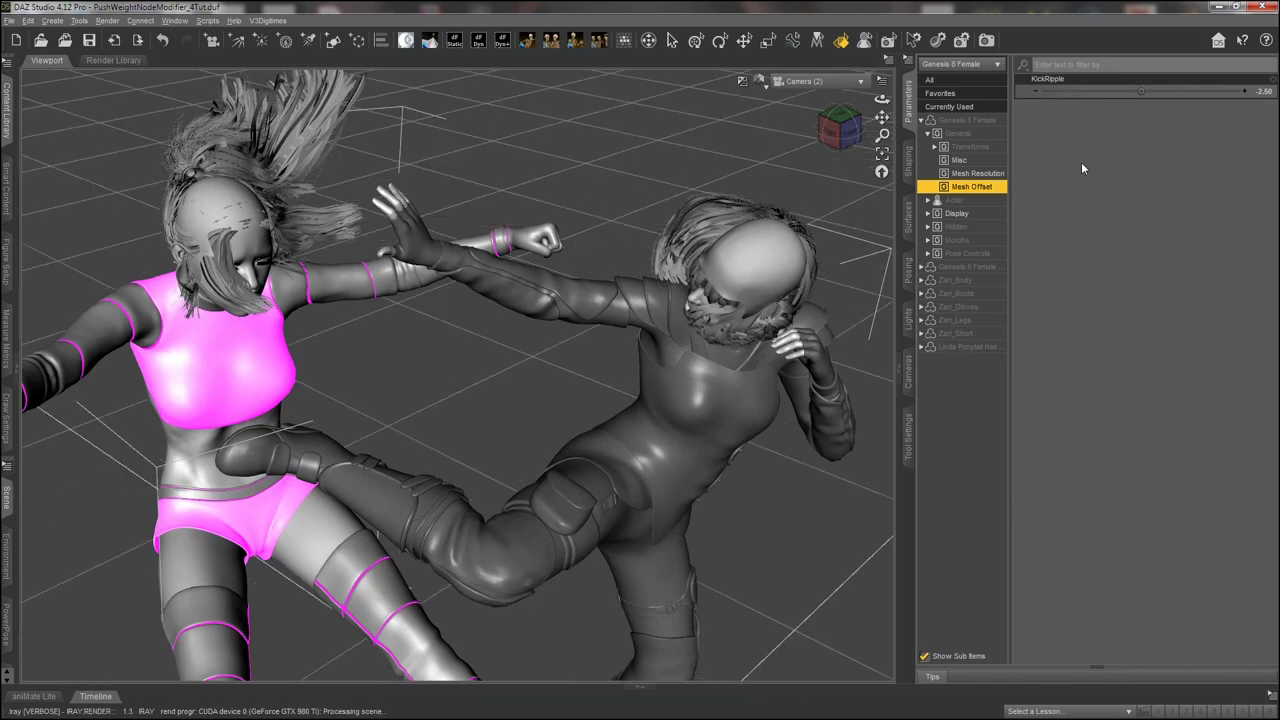
Try a KickRipple value of -4 on Genesis 8 Female to strengthen the kick effect in the render preview.
left_click(1165, 91)
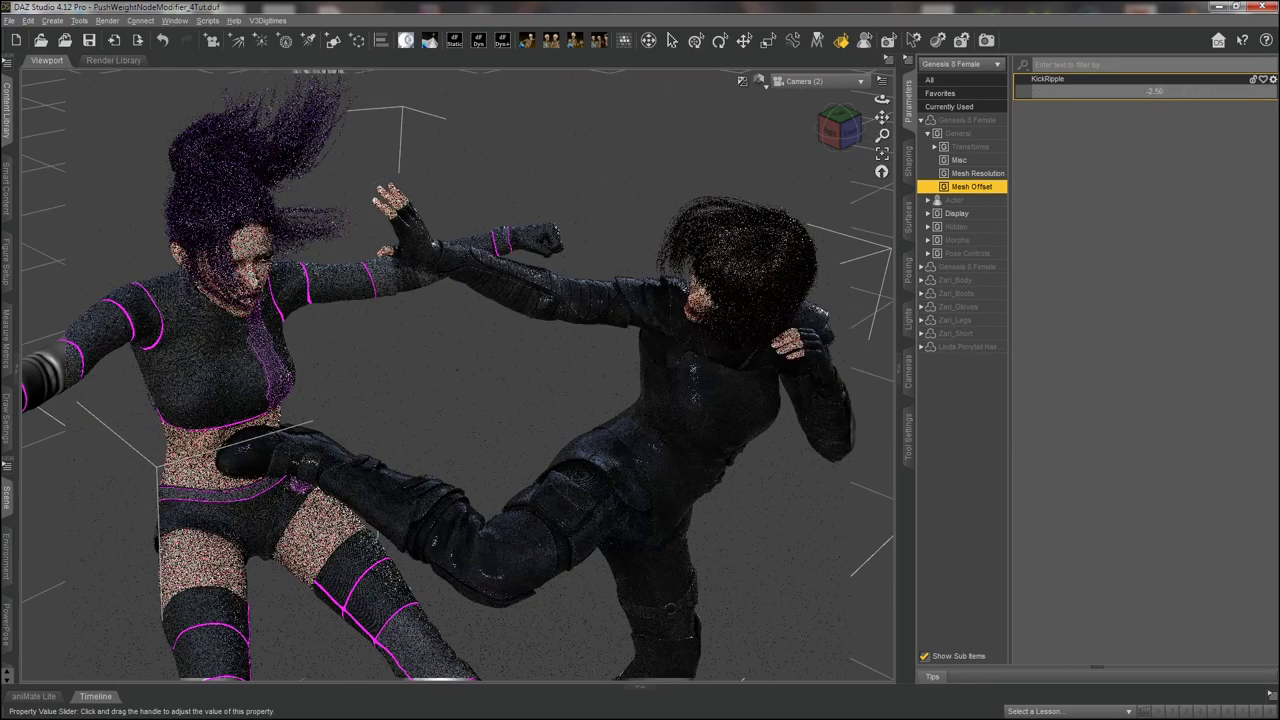
type("1.50")
key("Return")
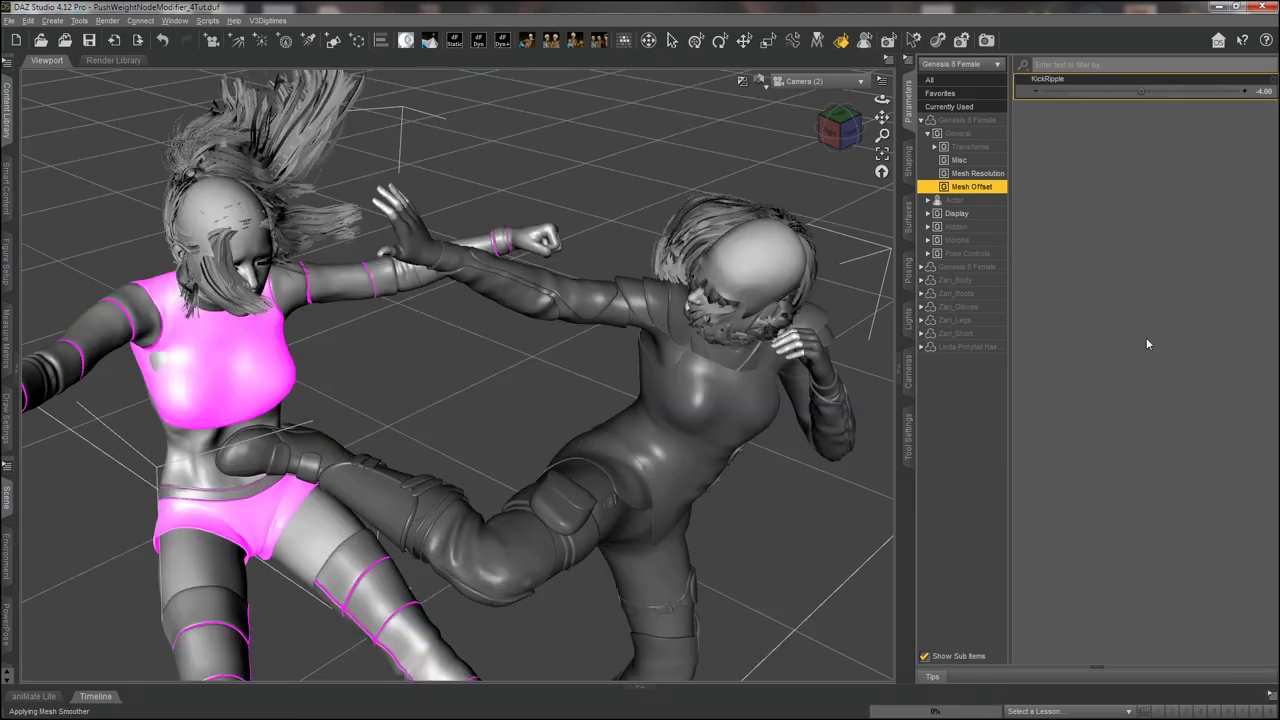
left_click(744, 41)
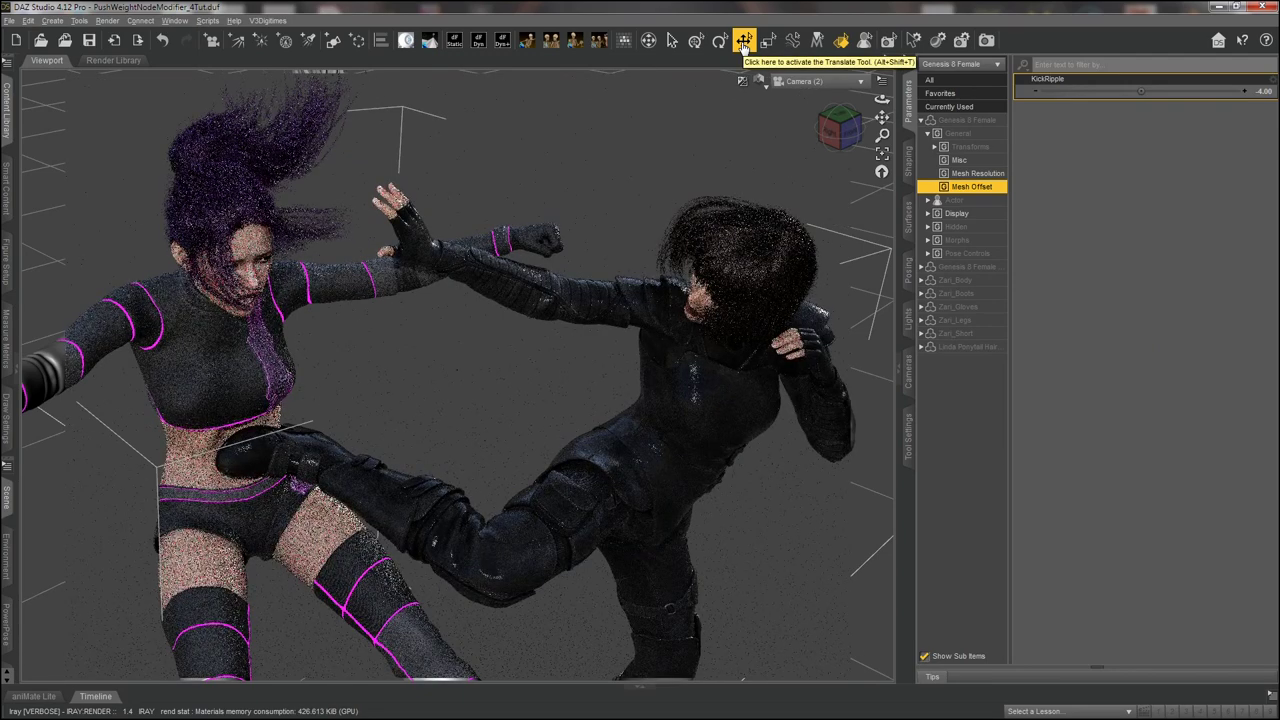
Set KickRipple to -3 and preview the abdomen with the reduced push.
left_click(1264, 91)
type("10")
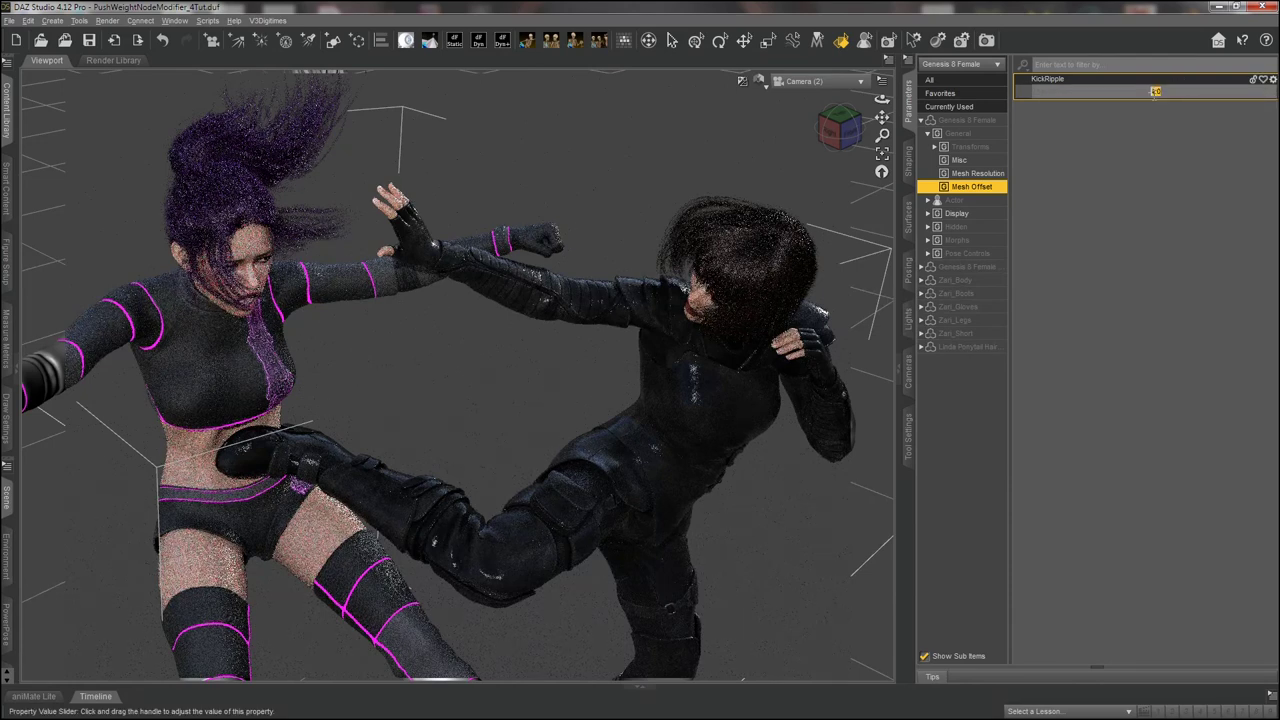
type("-3")
key("Return")
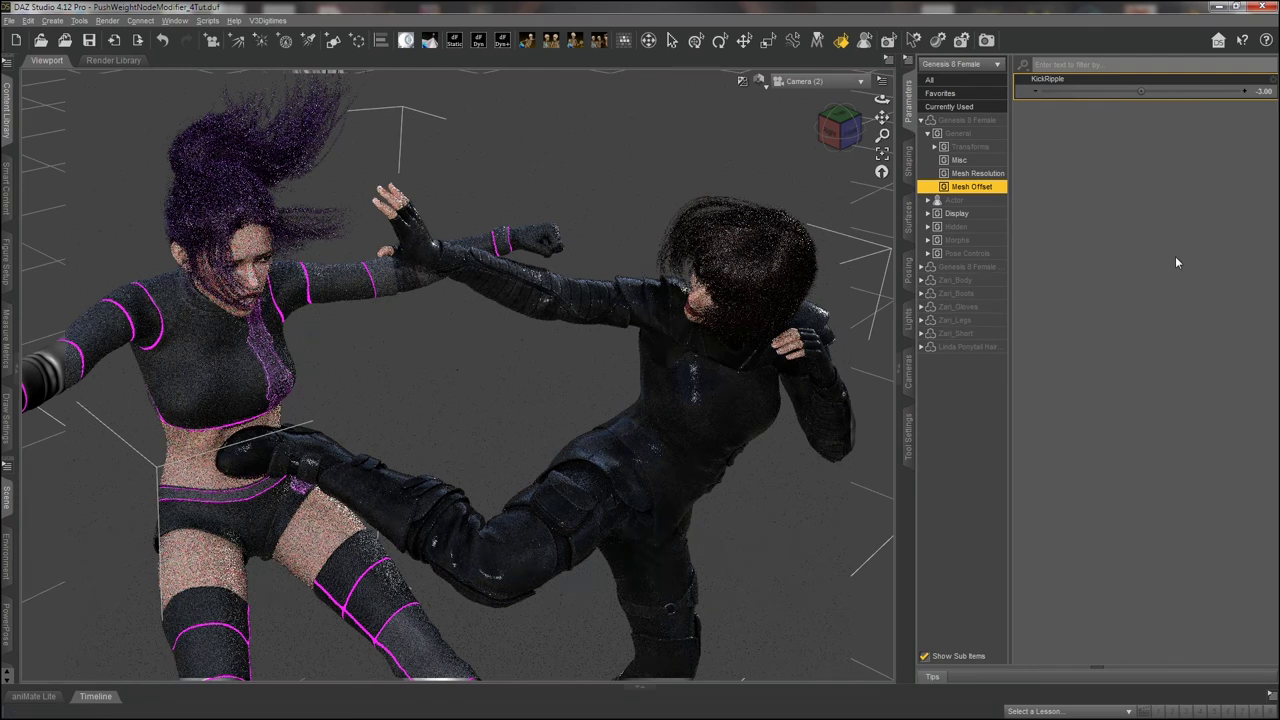
Set KickRipple on Genesis 8 Female to -2.5.
left_click(1155, 91)
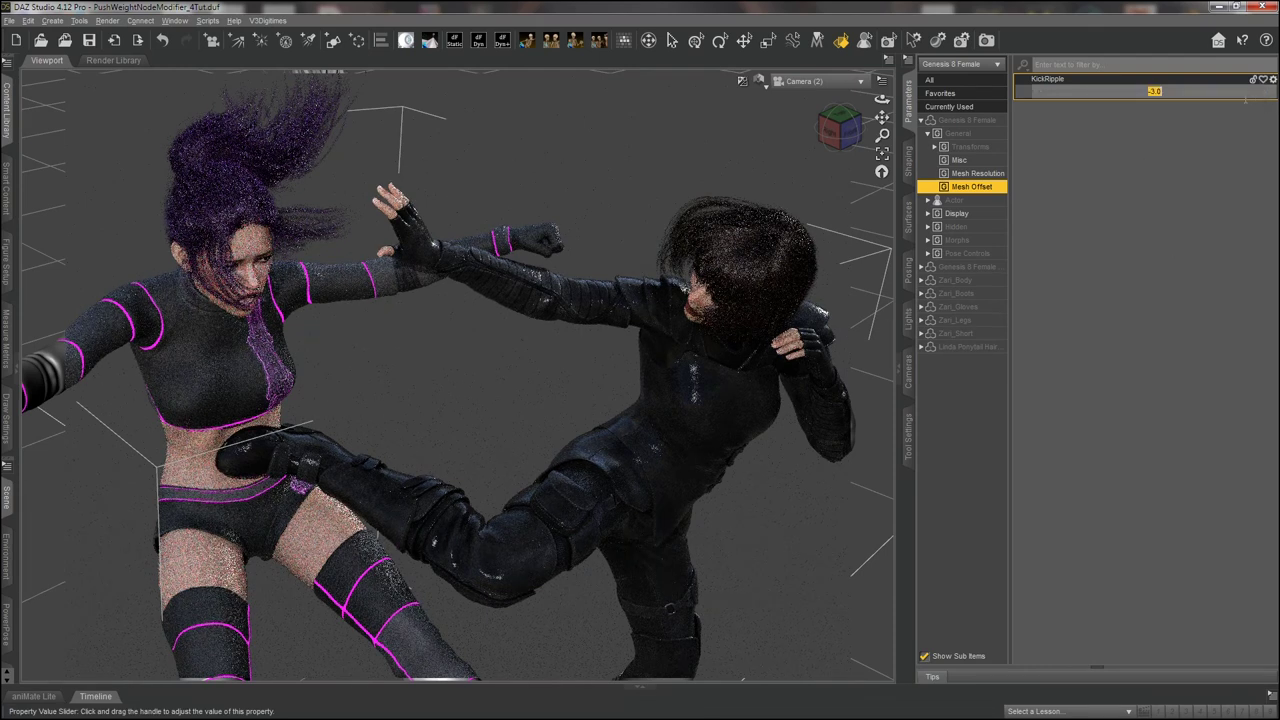
left_click(1160, 91)
type("-2.5")
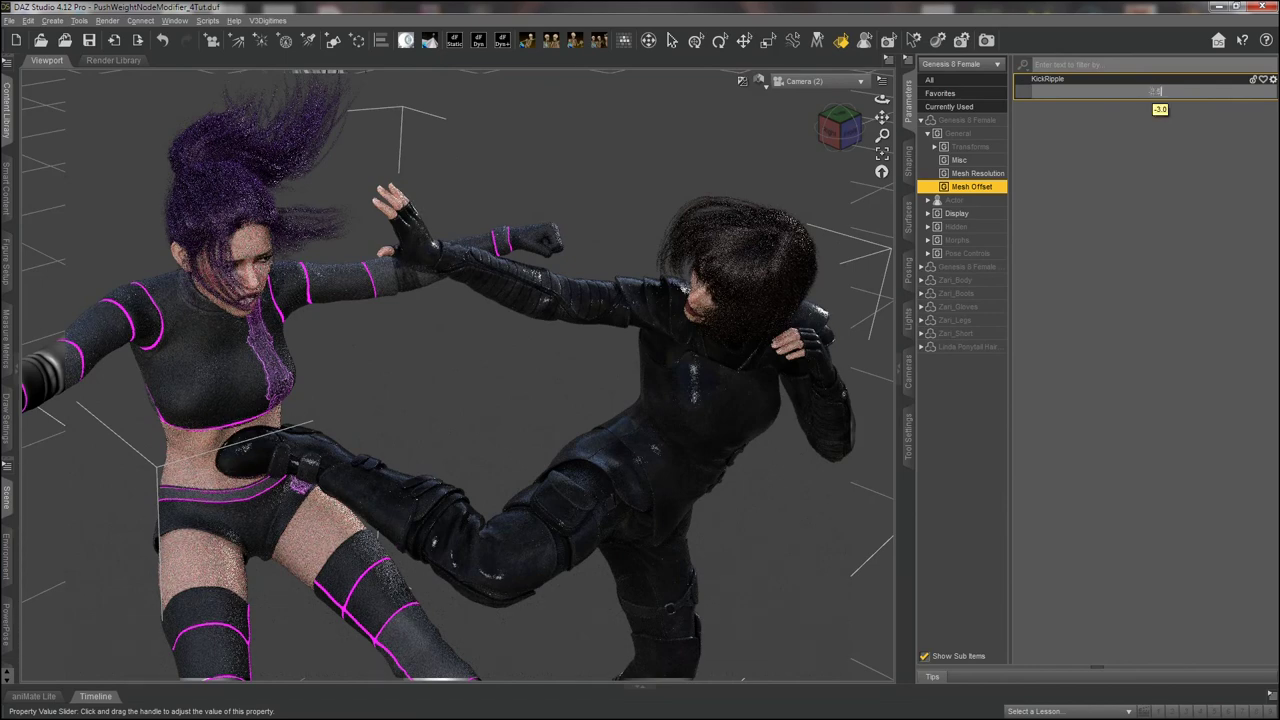
key("Return")
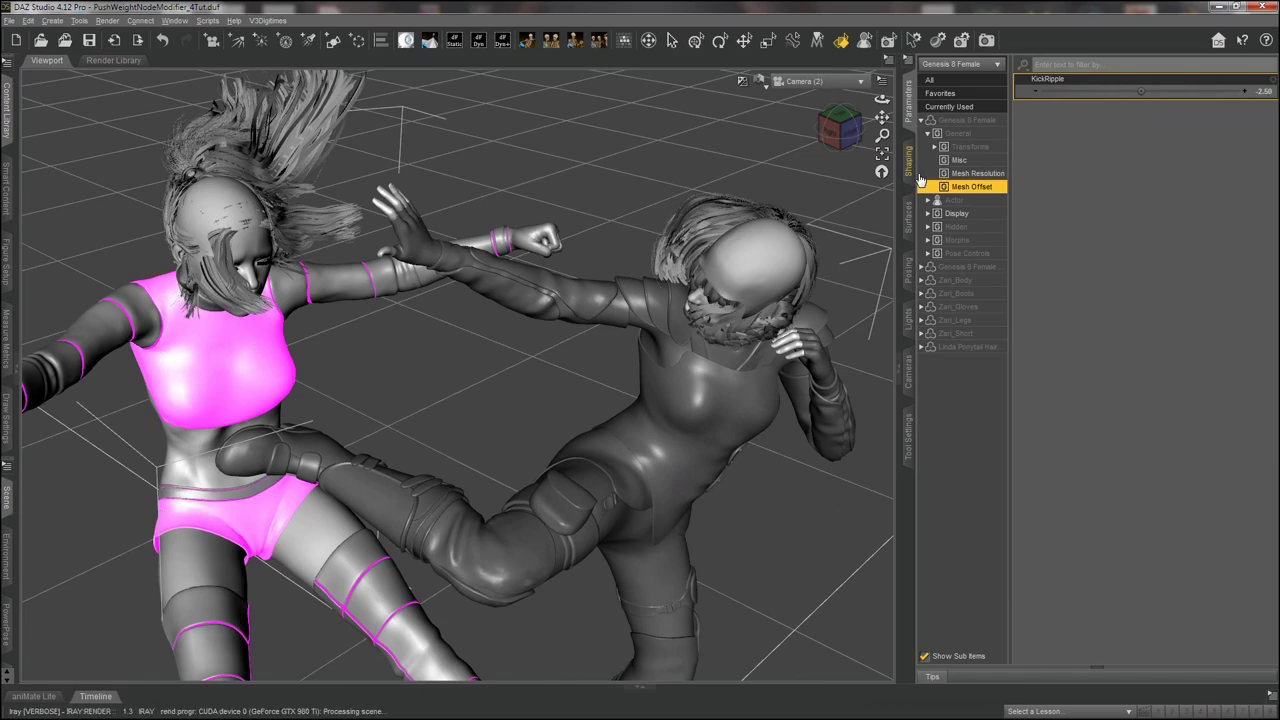
Enlarge the viewport and examine the boot's impact on the abdomen from several angles in Perspective View.
left_click(909, 123)
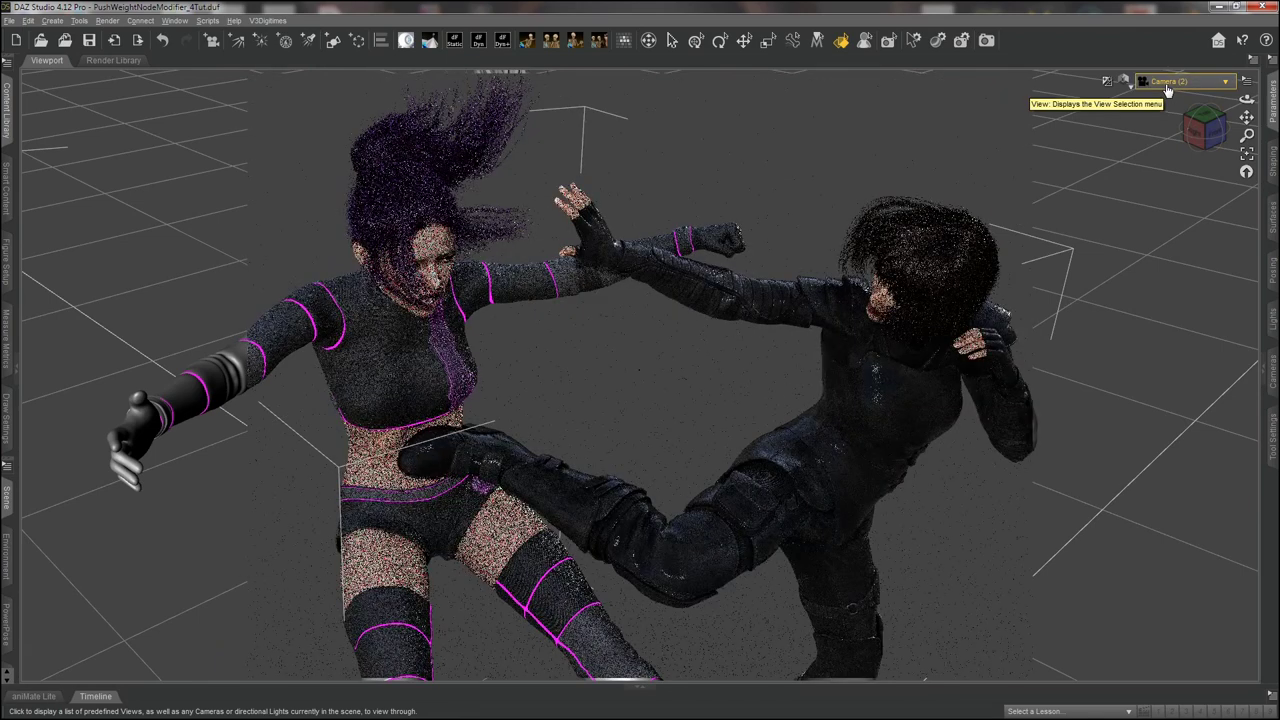
left_click(1167, 84)
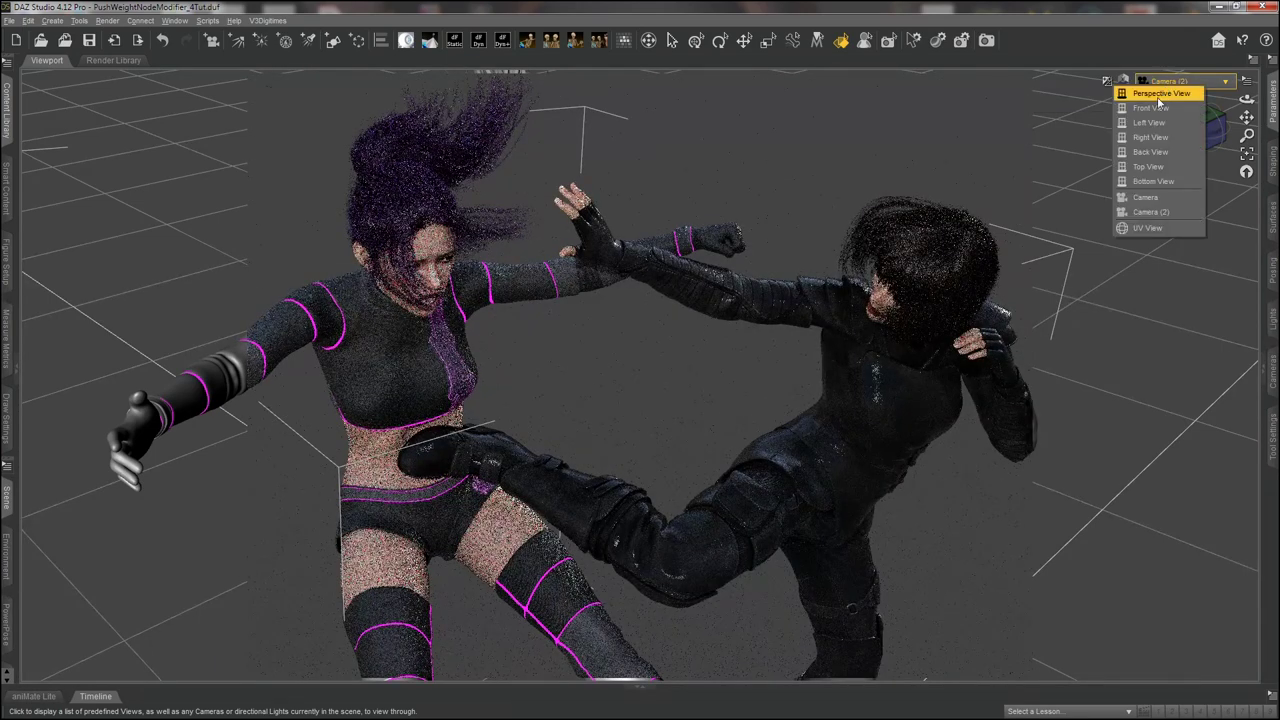
left_click(1157, 103)
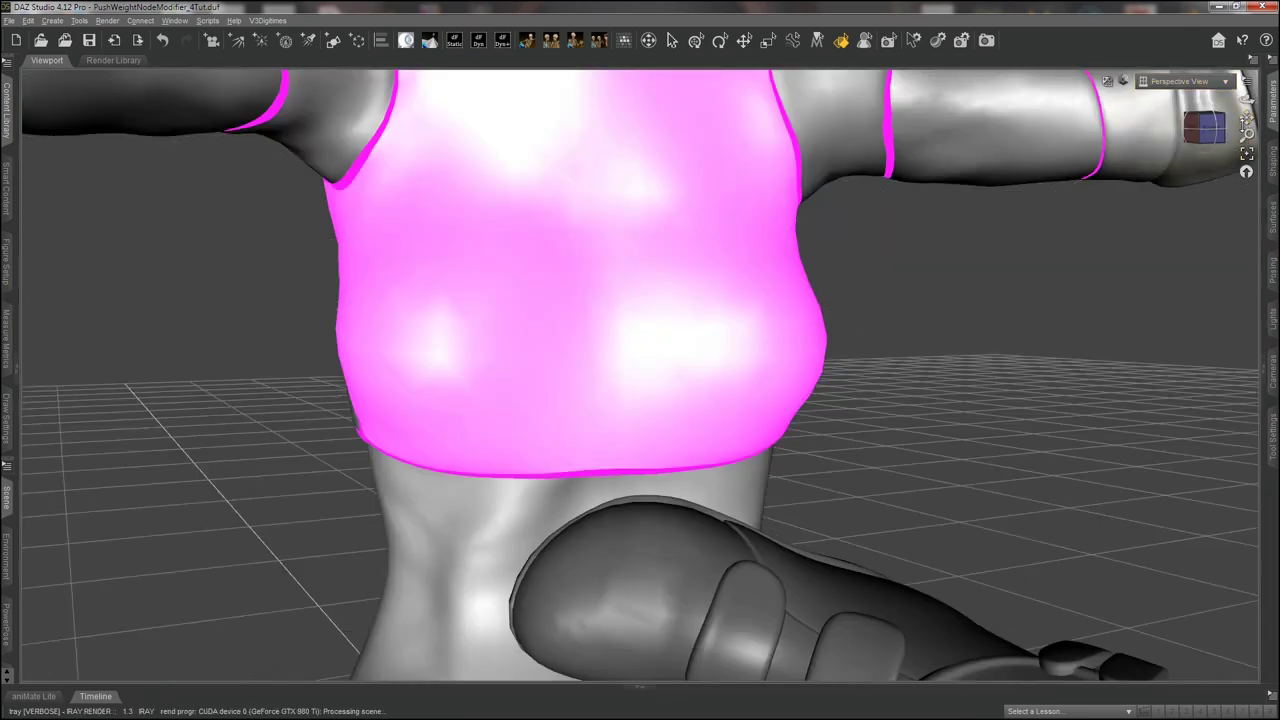
left_click_drag(1243, 120, 1246, 100)
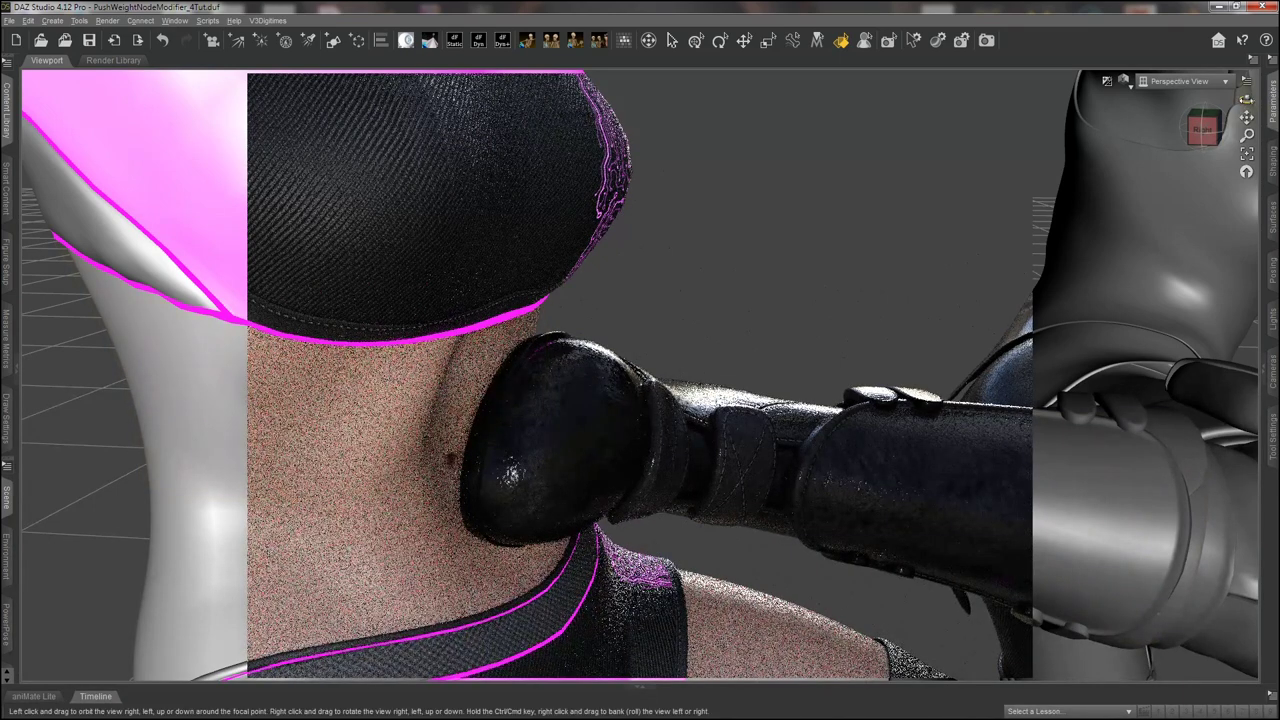
mouse_move(1246, 99)
left_mouse_down()
mouse_move(1206, 103)
mouse_move(776, 282)
left_mouse_up()
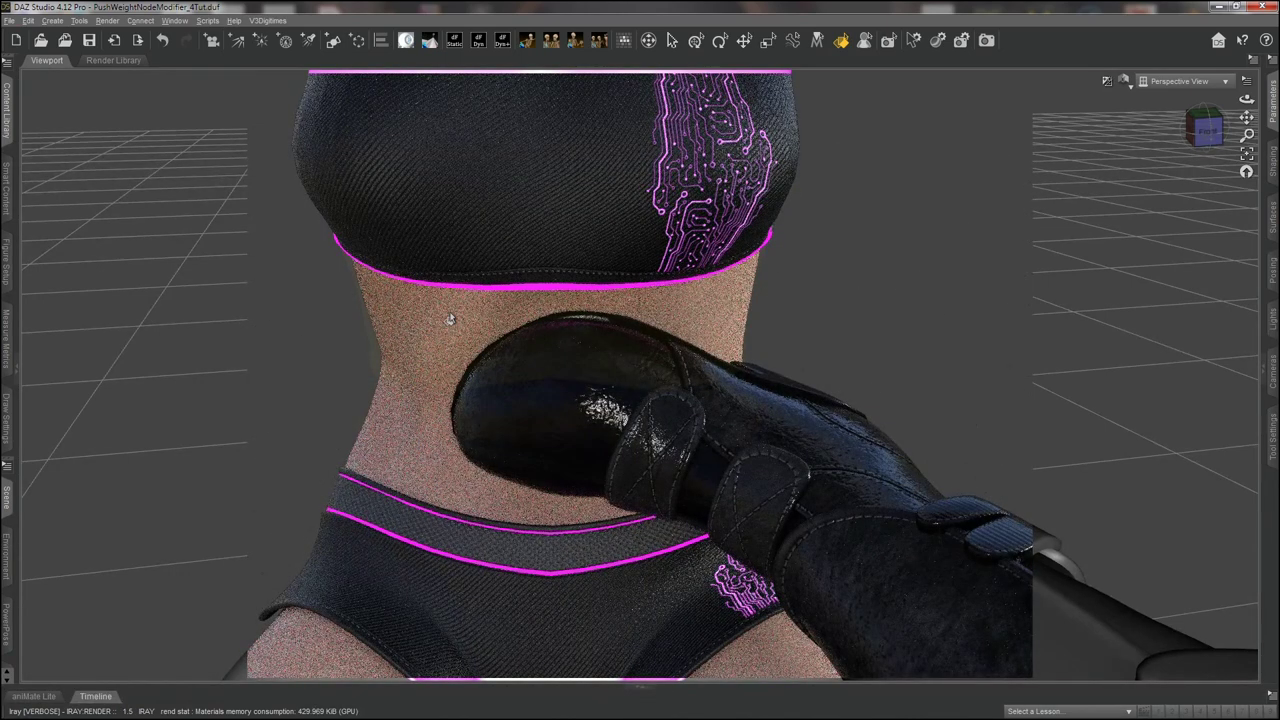
left_click_drag(1246, 100, 1168, 104)
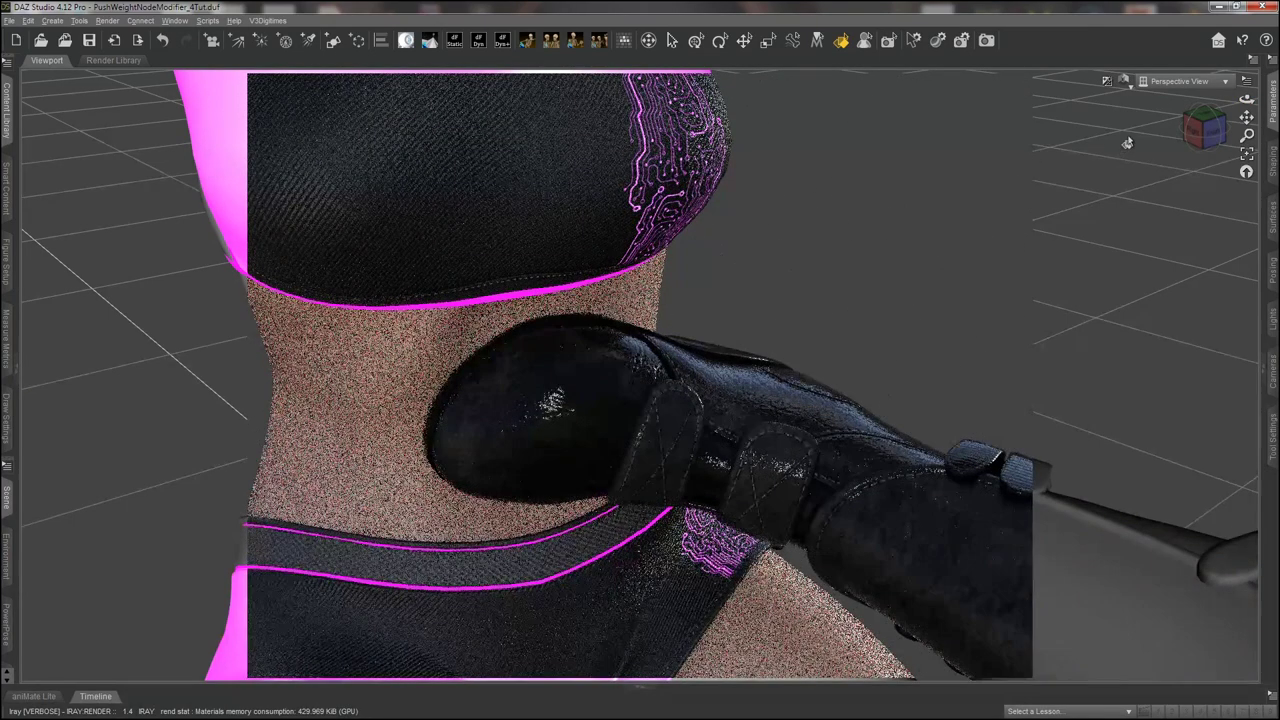
View the complete kick scene through Camera and show the parameters pane again.
left_click(1184, 81)
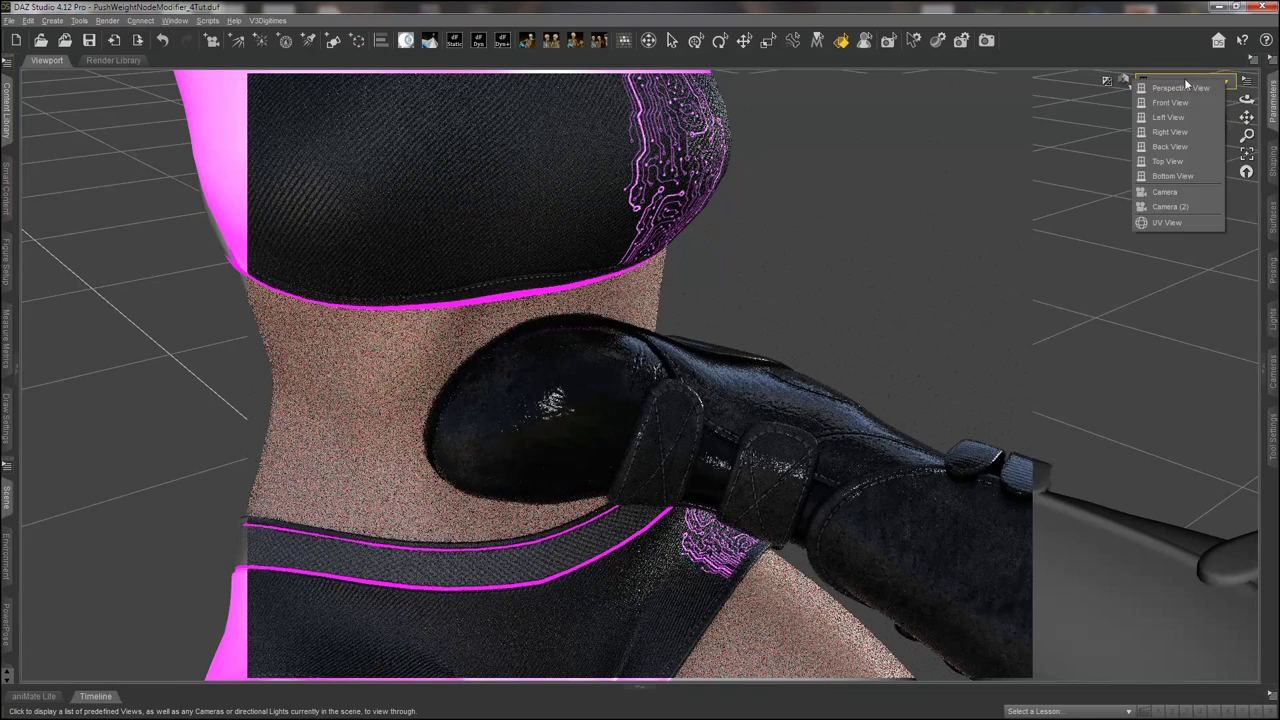
left_click(1176, 199)
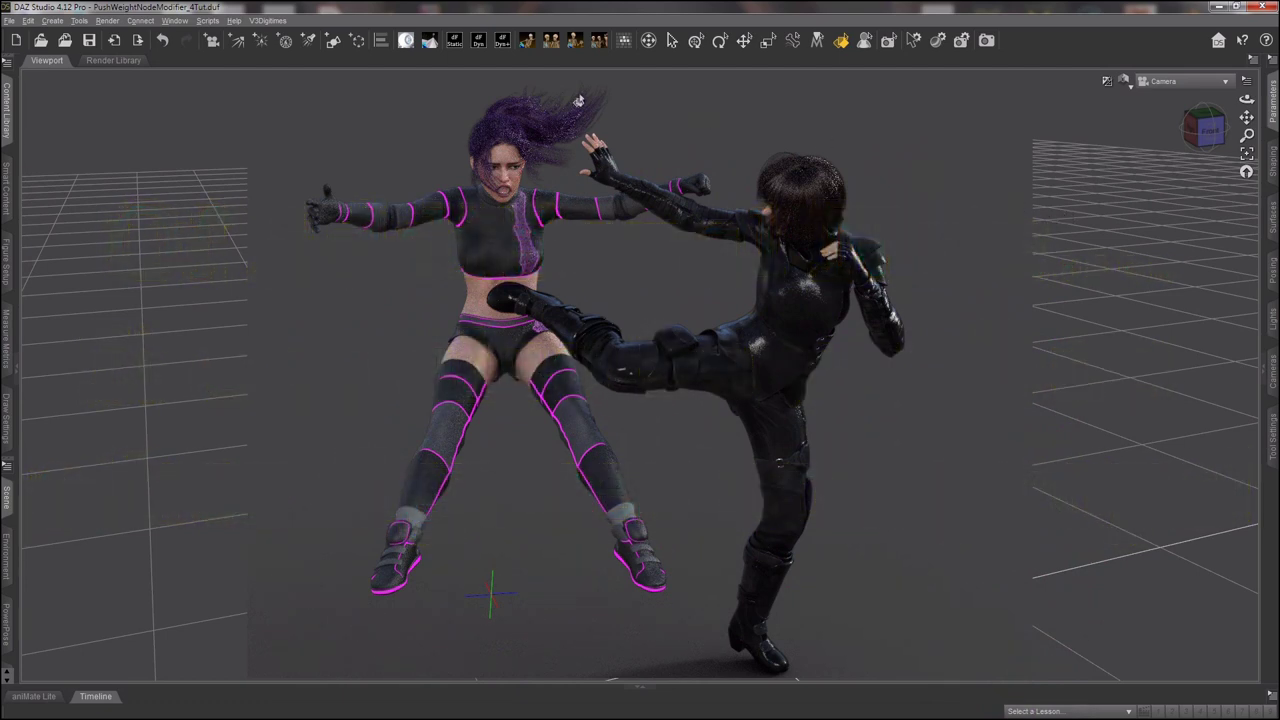
left_click(1272, 118)
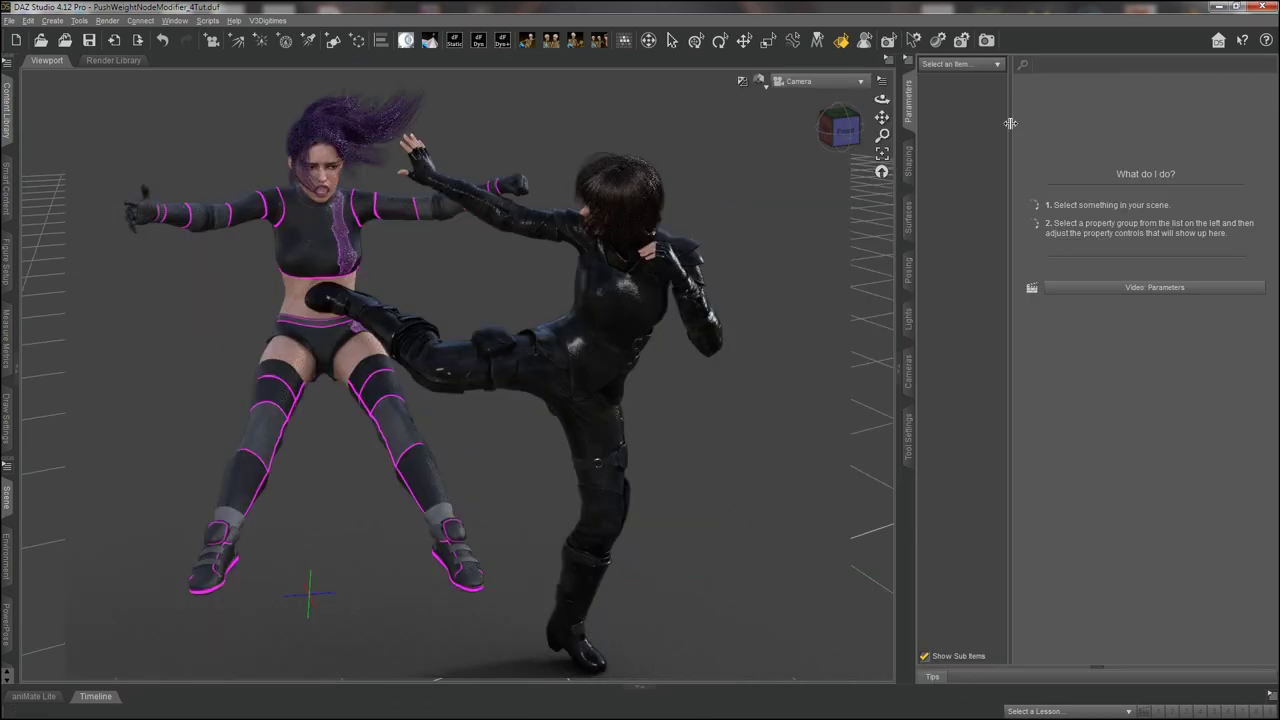
left_click(796, 88)
left_click(778, 199)
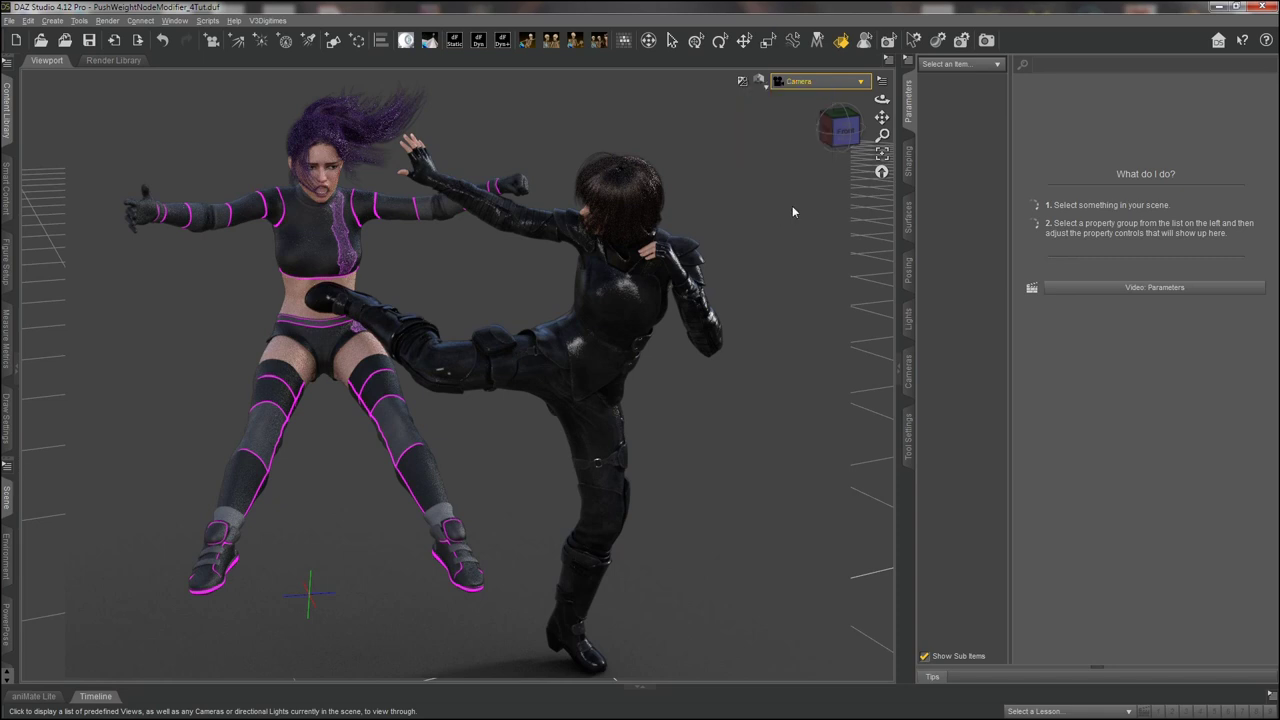